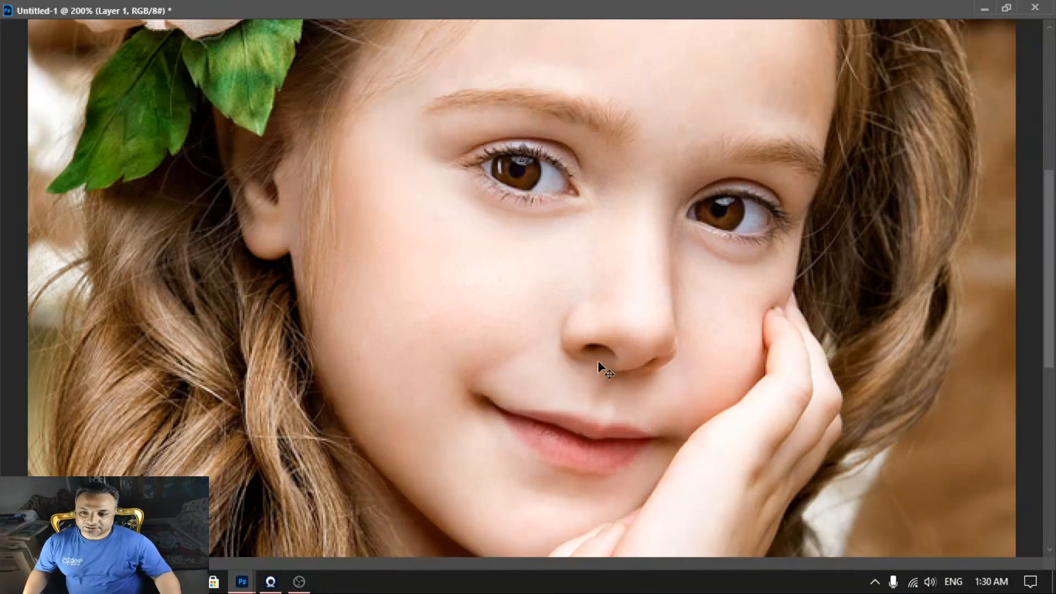
Step: Restore the maximized portrait document window to a floating window so the full workspace is accessible
{"action": "scroll", "coordinate": [592, 362], "scroll_direction": "down", "scroll_amount": 2}
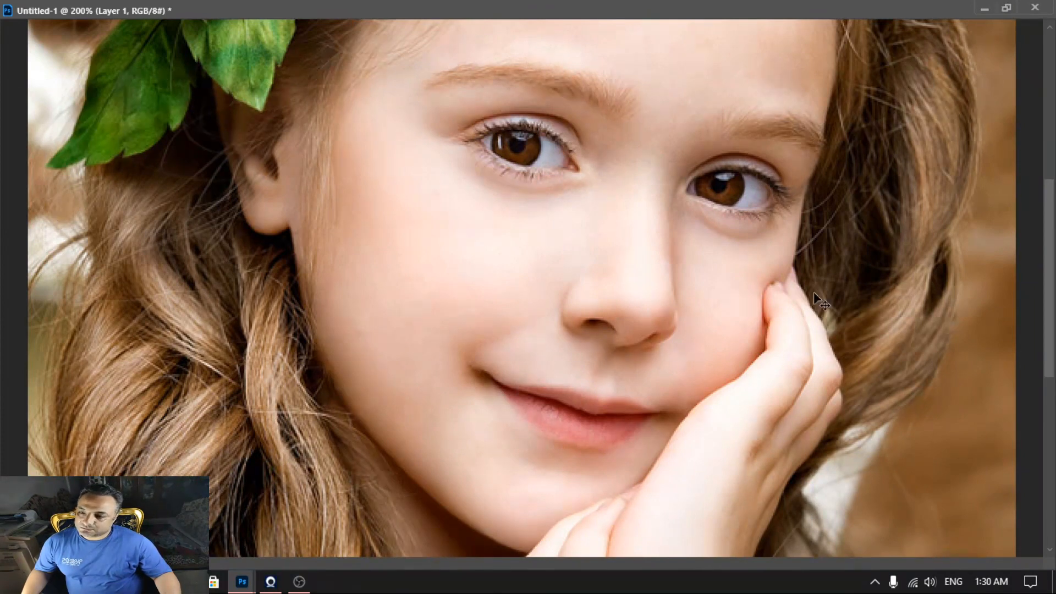
{"action": "scroll", "coordinate": [659, 298], "scroll_direction": "up", "scroll_amount": 3}
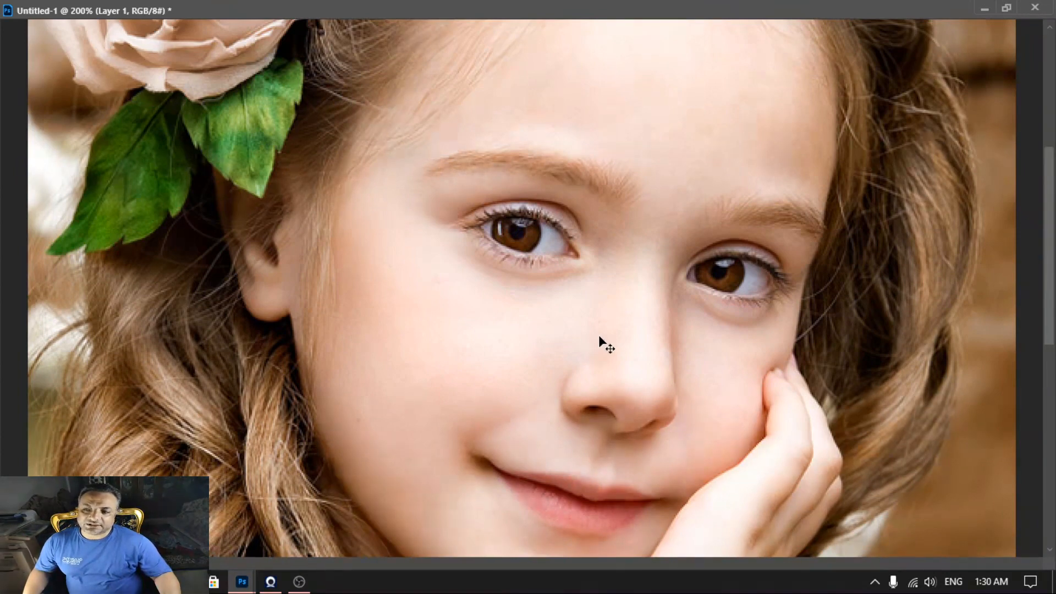
{"action": "scroll", "coordinate": [600, 333], "scroll_direction": "up", "scroll_amount": 3}
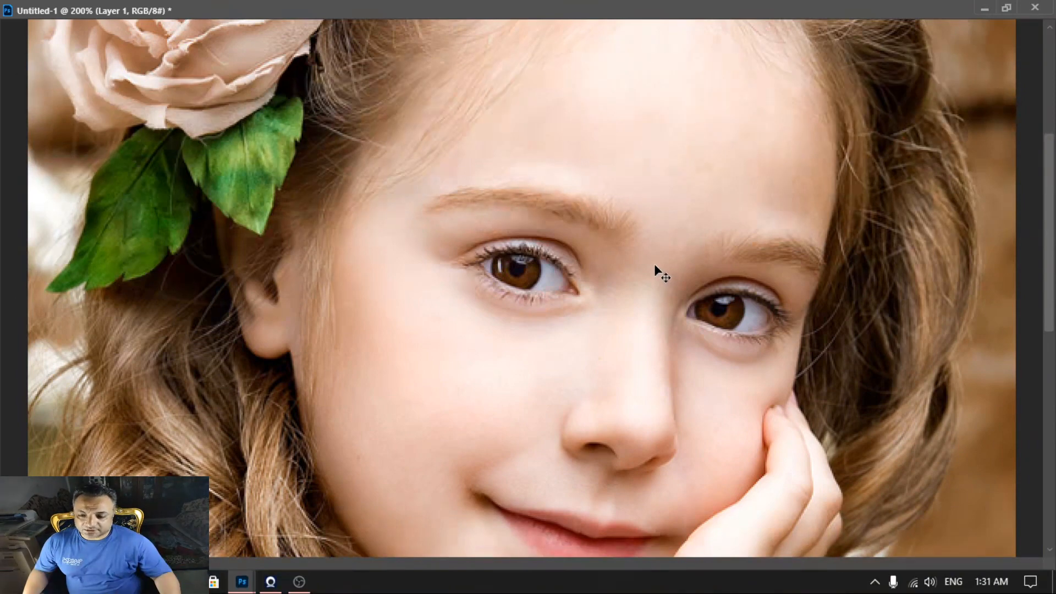
{"action": "left_click", "coordinate": [1006, 7]}
{"action": "right_click", "coordinate": [331, 115]}
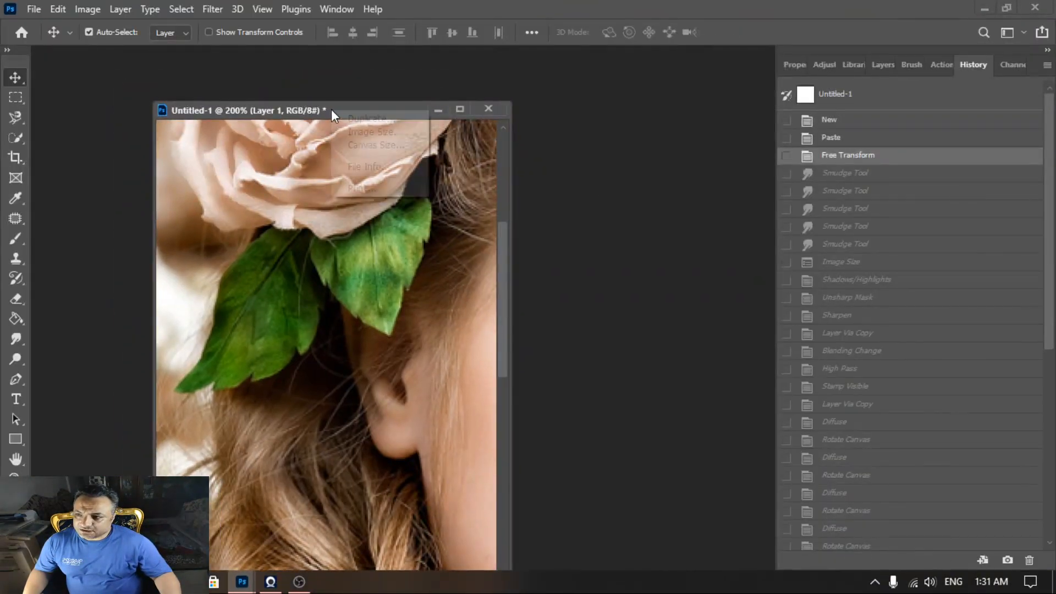
{"action": "left_click", "coordinate": [361, 135]}
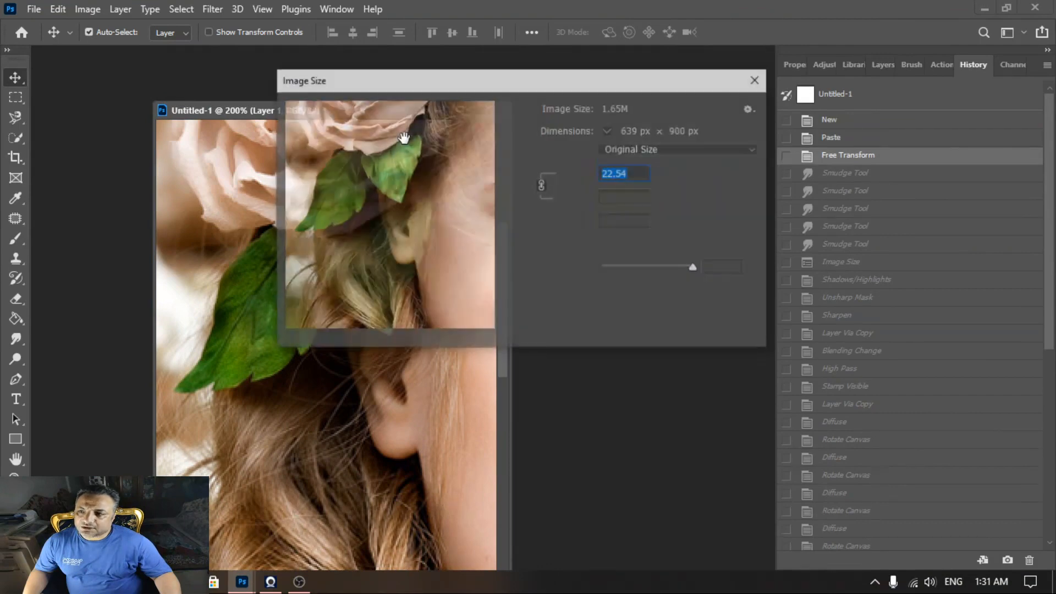
{"action": "left_click", "coordinate": [758, 78]}
Step: Open the Image Size settings and set the height to 40 centimeters and the resolution to 150 pixels/inch
{"action": "left_click", "coordinate": [91, 10]}
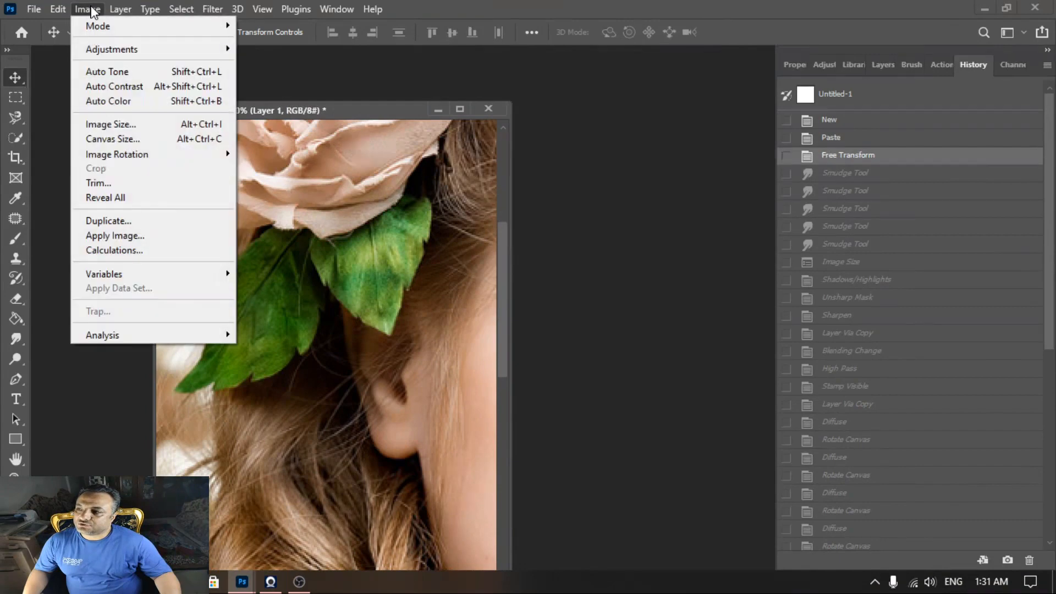
{"action": "left_click", "coordinate": [105, 127]}
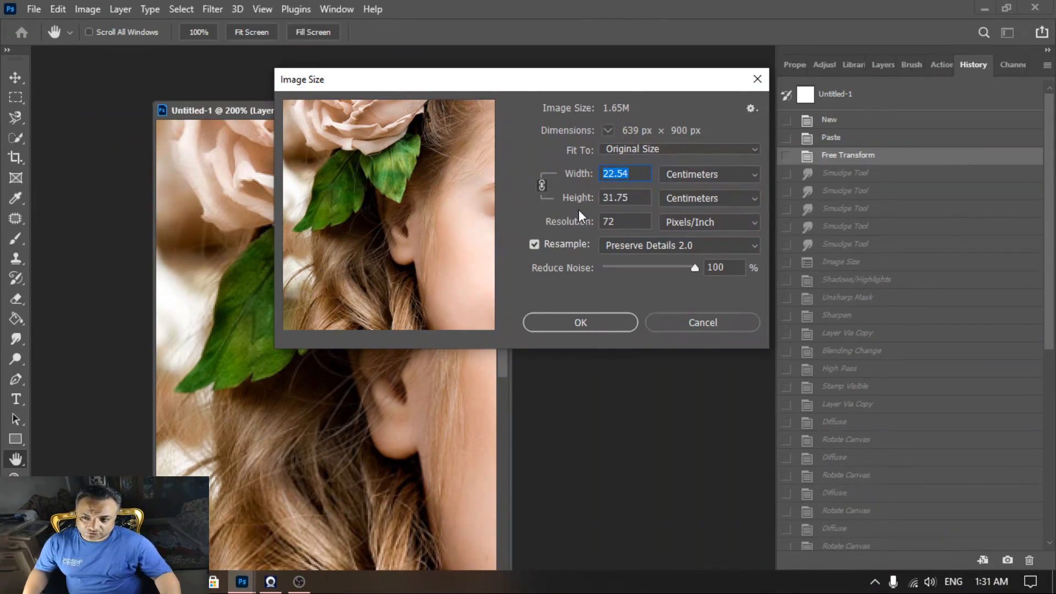
{"action": "key", "text": "Tab"}
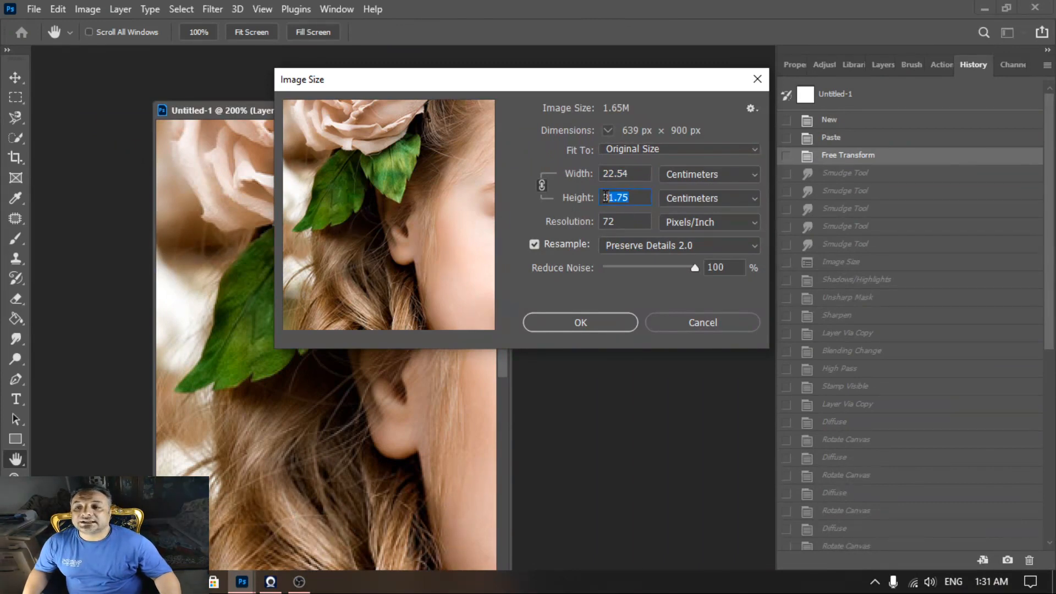
{"action": "type", "text": "40"}
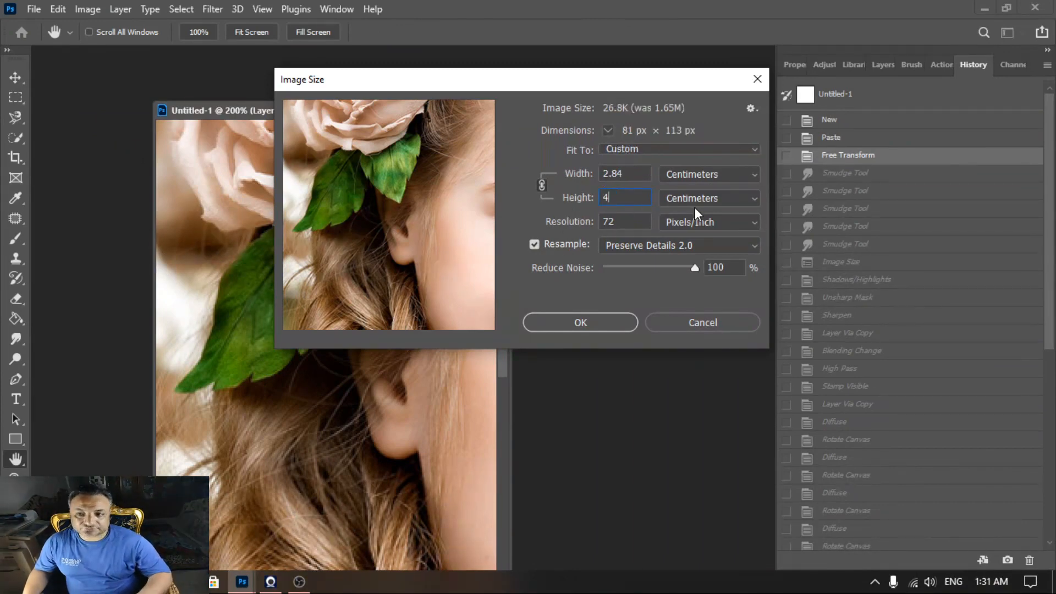
{"action": "double_click", "coordinate": [617, 223]}
{"action": "type", "text": "15"}
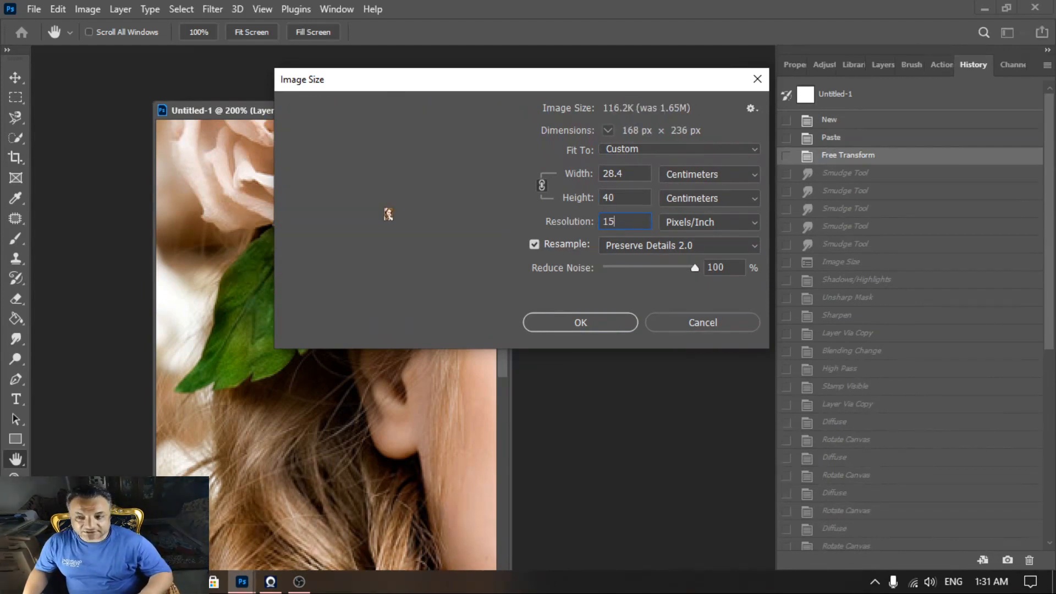
{"action": "type", "text": "0"}
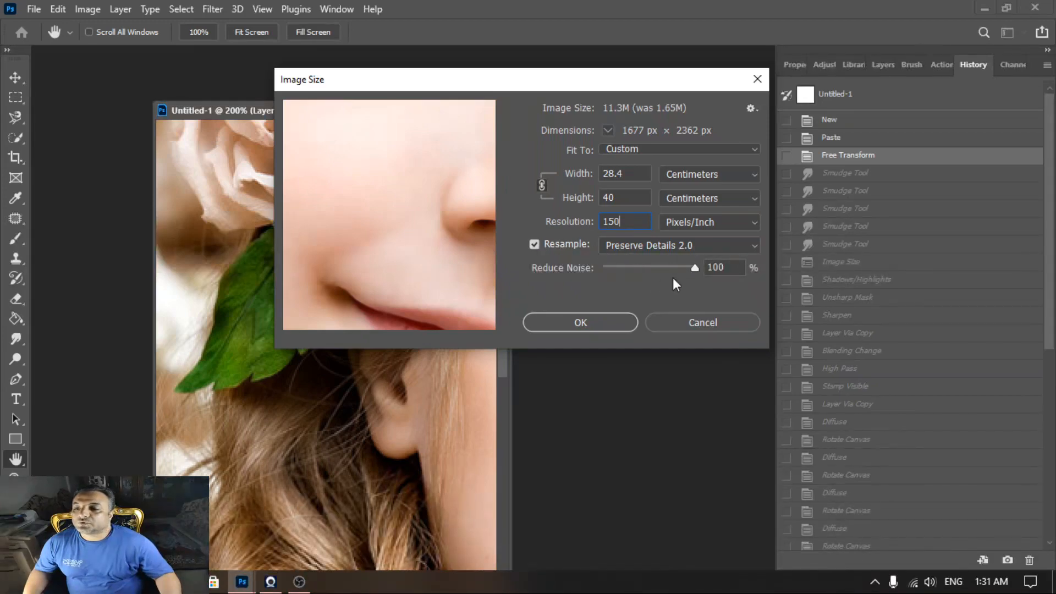
Step: Compare noise reduction levels on the eye preview, set Reduce Noise to 100% and apply the resize
{"action": "left_click_drag", "start_coordinate": [695, 268], "coordinate": [662, 268]}
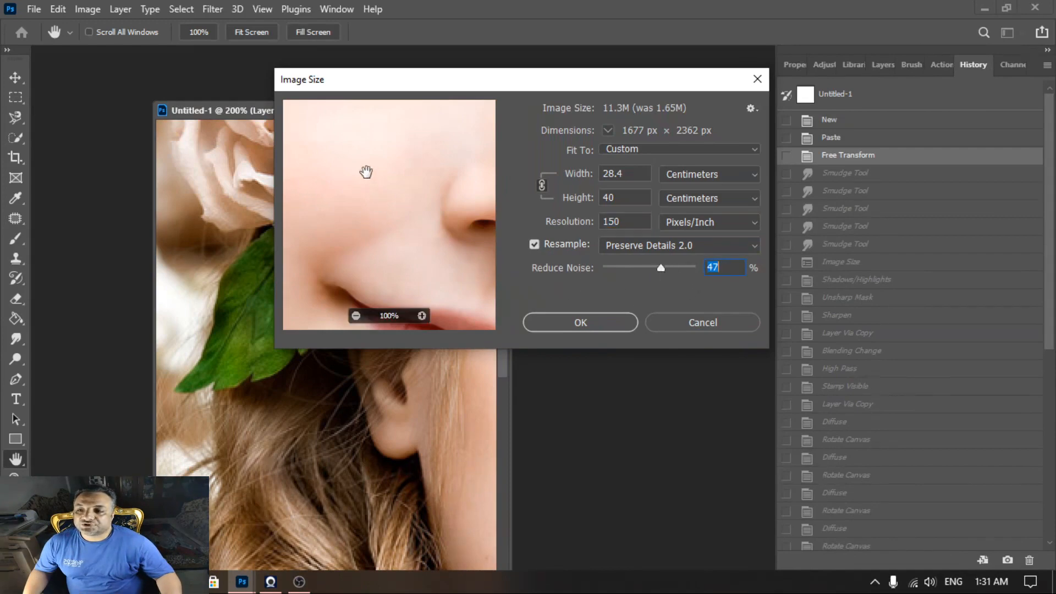
{"action": "left_click_drag", "start_coordinate": [365, 172], "coordinate": [512, 251]}
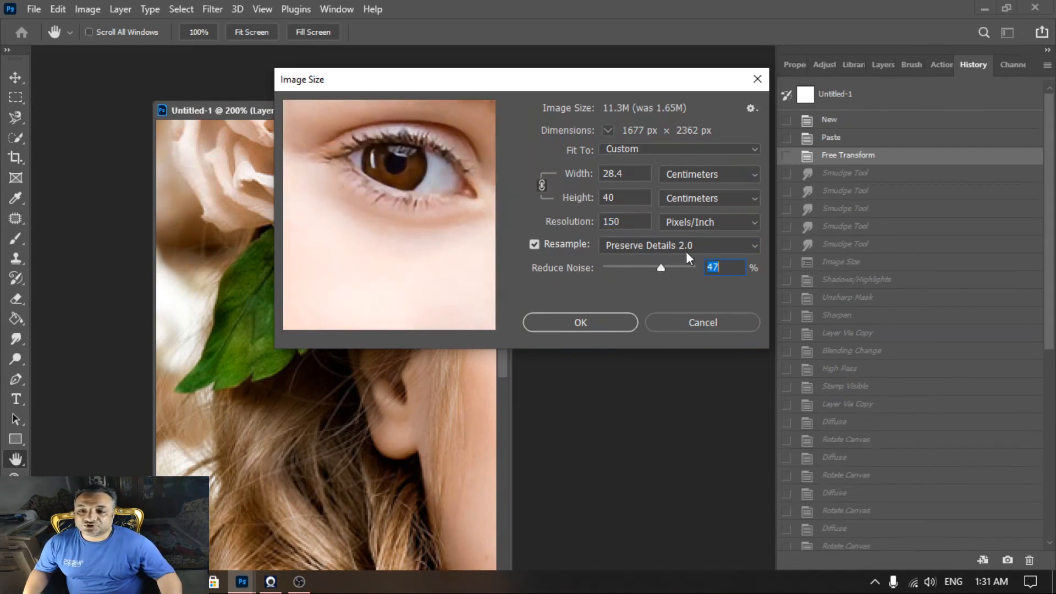
{"action": "left_click_drag", "start_coordinate": [659, 269], "coordinate": [630, 271]}
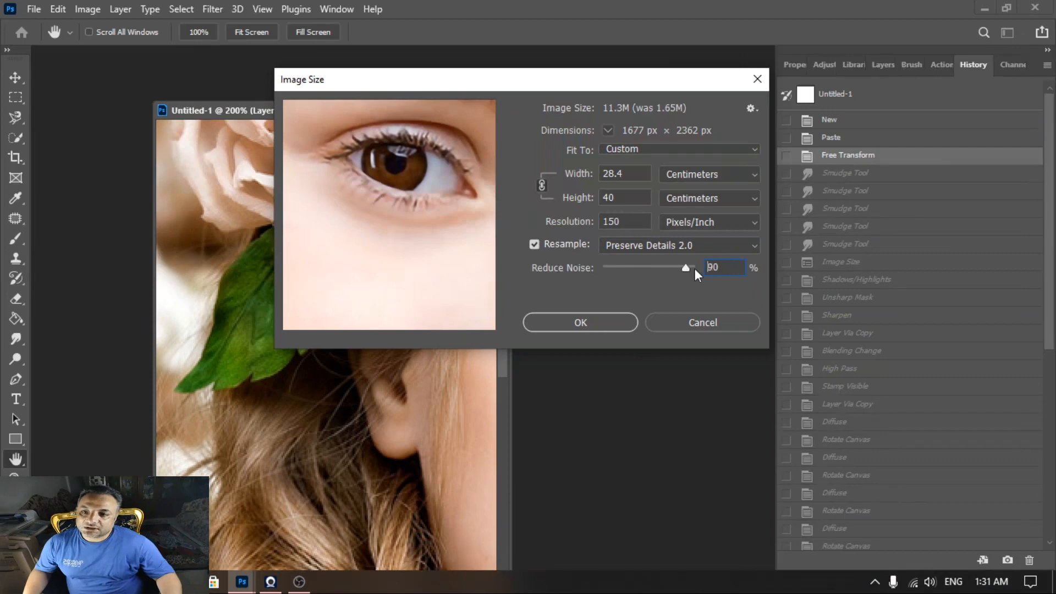
{"action": "mouse_move", "coordinate": [694, 269]}
{"action": "left_mouse_down"}
{"action": "mouse_move", "coordinate": [654, 269]}
{"action": "mouse_move", "coordinate": [715, 269]}
{"action": "left_mouse_up"}
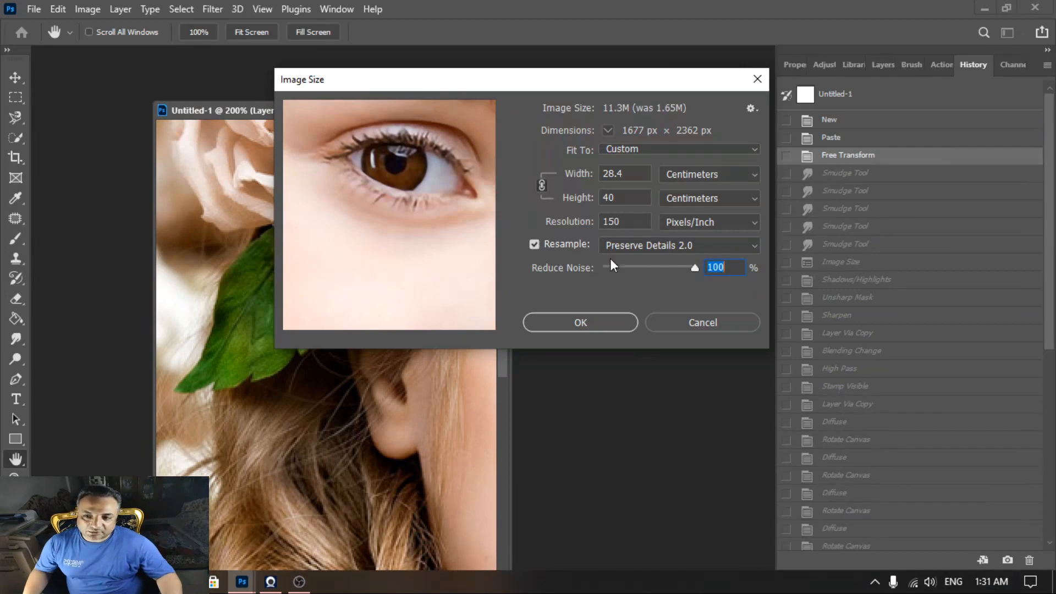
{"action": "left_click", "coordinate": [583, 323]}
Step: Fit the resized portrait in a maximized window and examine the face, hair and flower at 66.7% zoom
{"action": "key", "text": "v"}
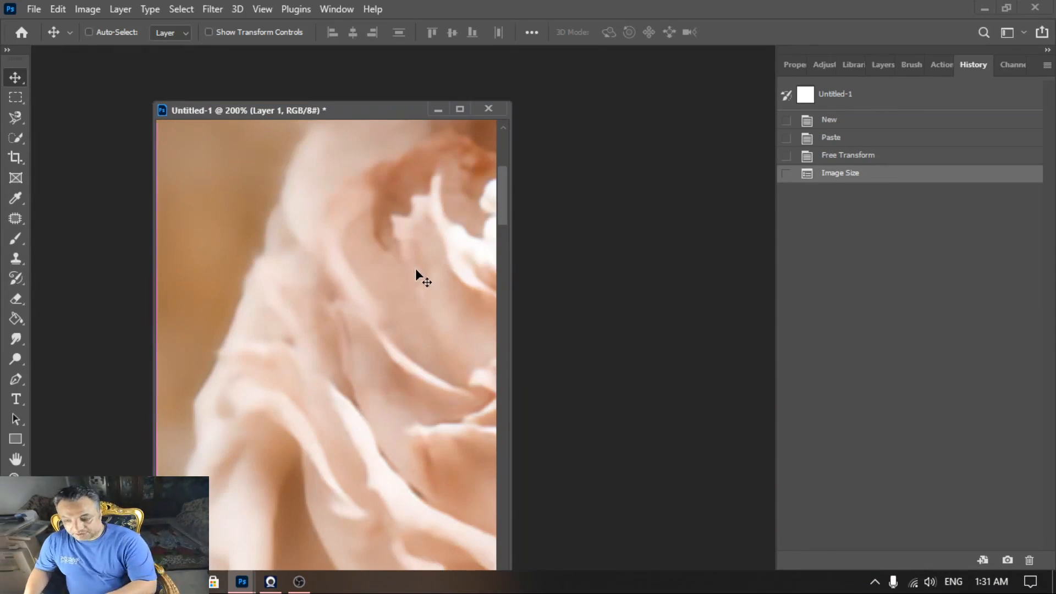
{"action": "key", "text": "ctrl+0"}
{"action": "left_click", "coordinate": [460, 60]}
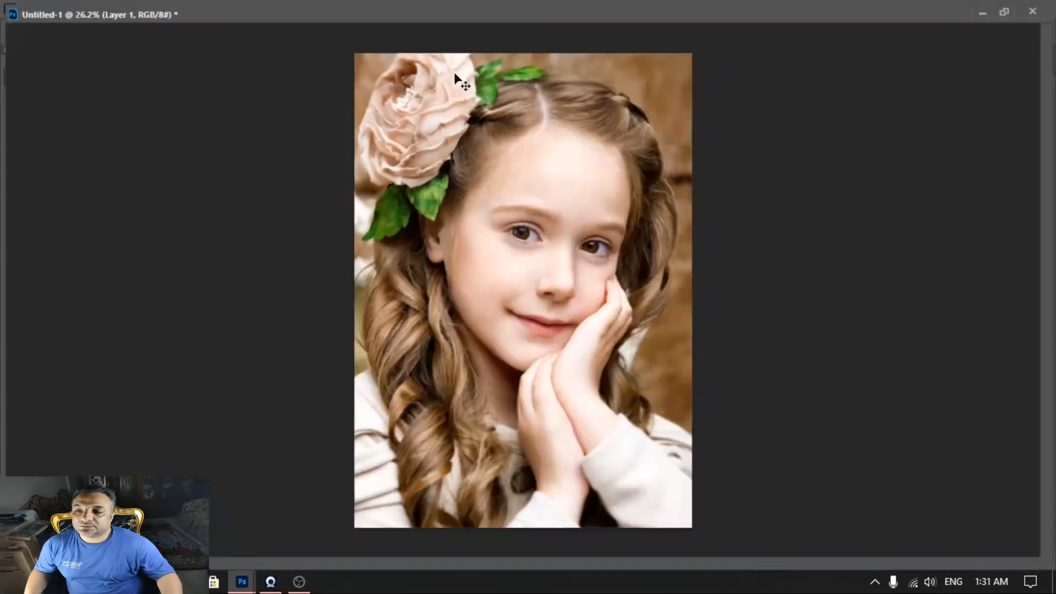
{"action": "key", "text": "ctrl+plus"}
{"action": "key", "text": "ctrl+plus"}
{"action": "key", "text": "ctrl+plus"}
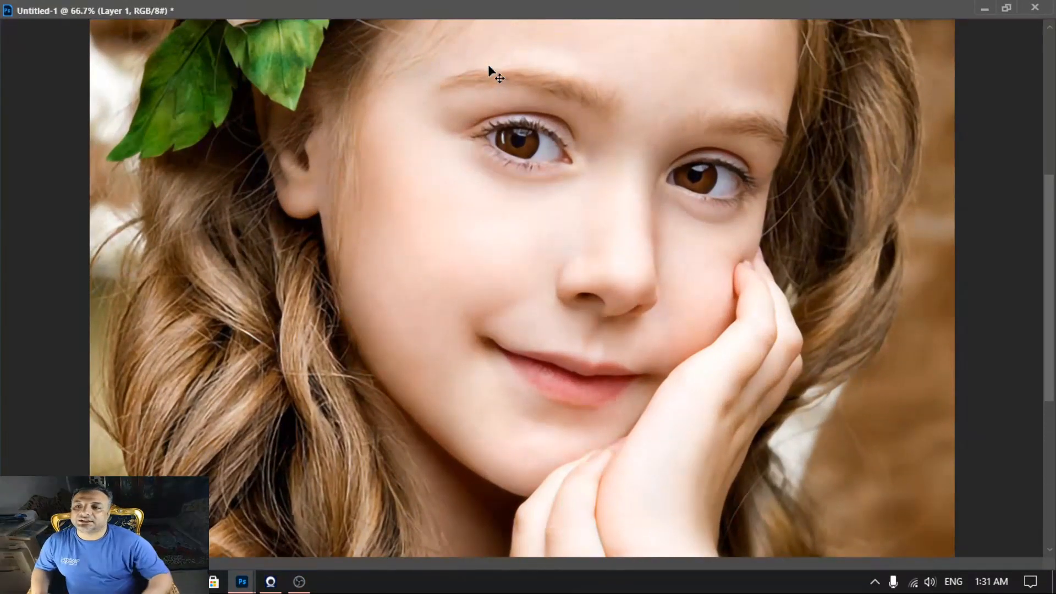
{"action": "left_click_drag", "start_coordinate": [618, 133], "coordinate": [561, 362]}
{"action": "left_click_drag", "start_coordinate": [632, 232], "coordinate": [606, 312]}
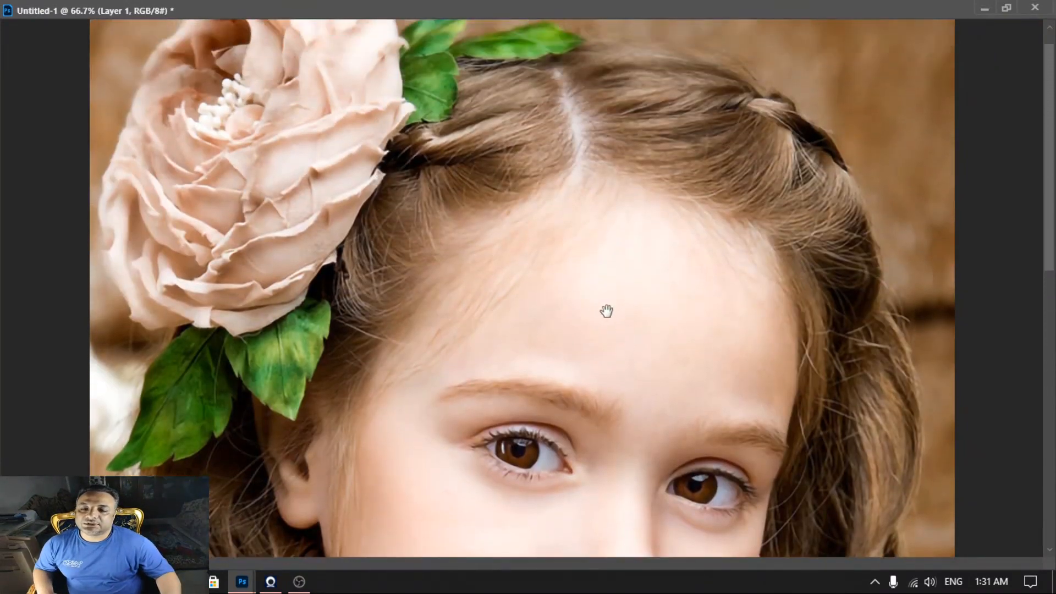
Step: Restore the document window to its floating size and show the list of recorded actions
{"action": "left_click", "coordinate": [1009, 8]}
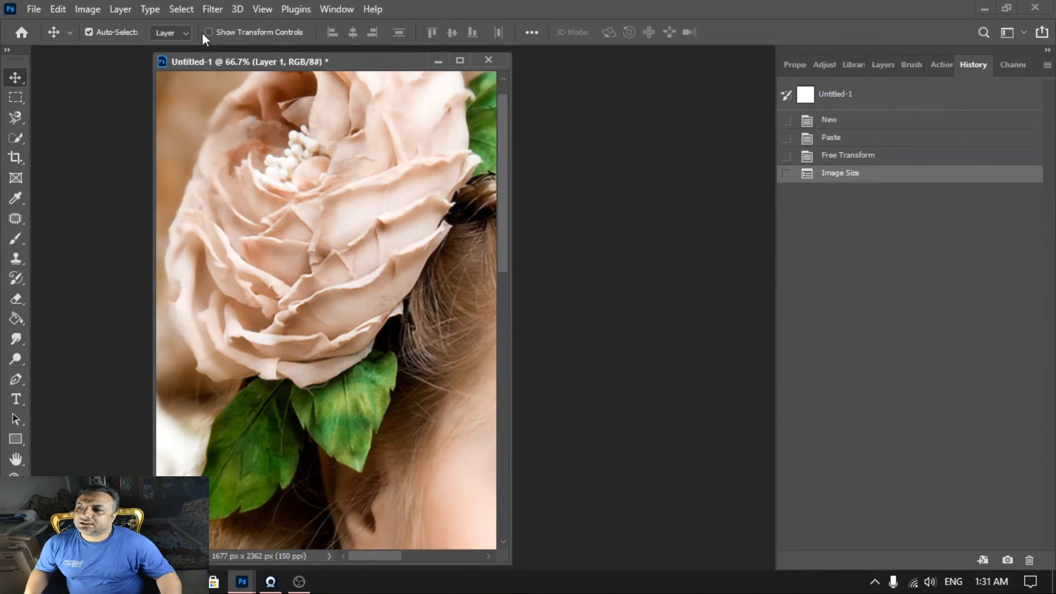
{"action": "left_click", "coordinate": [340, 9]}
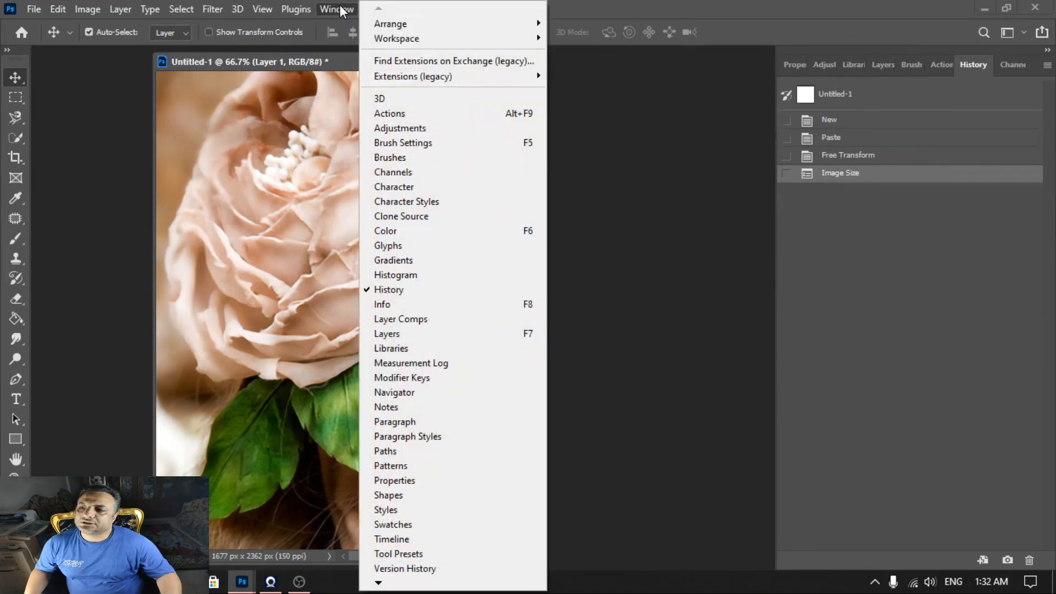
{"action": "left_click", "coordinate": [485, 122]}
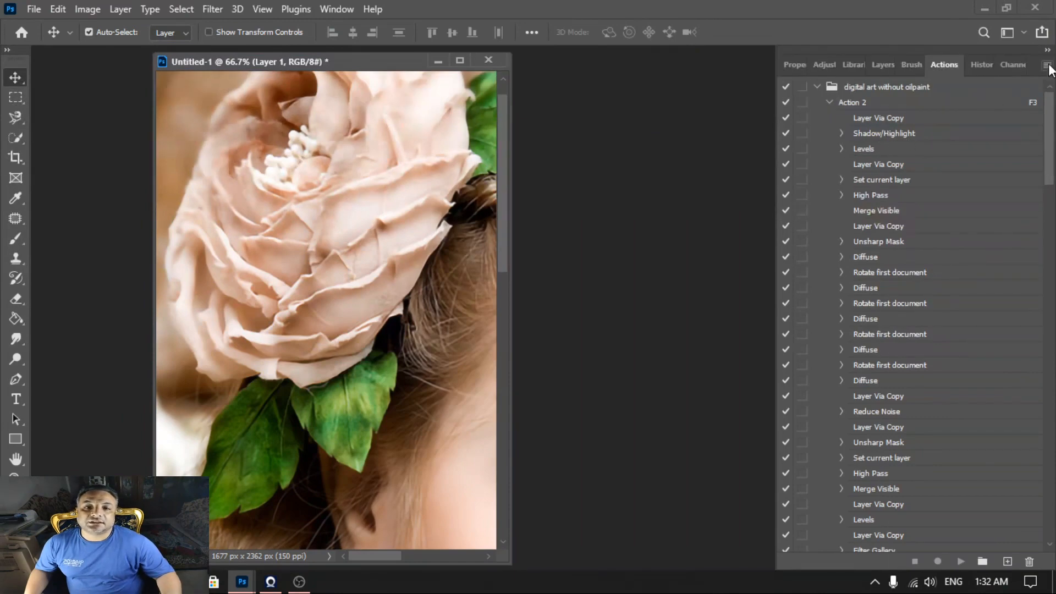
Step: Switch the actions list to Button Mode and back to the regular list view
{"action": "left_click", "coordinate": [1047, 65]}
{"action": "left_click", "coordinate": [1025, 69]}
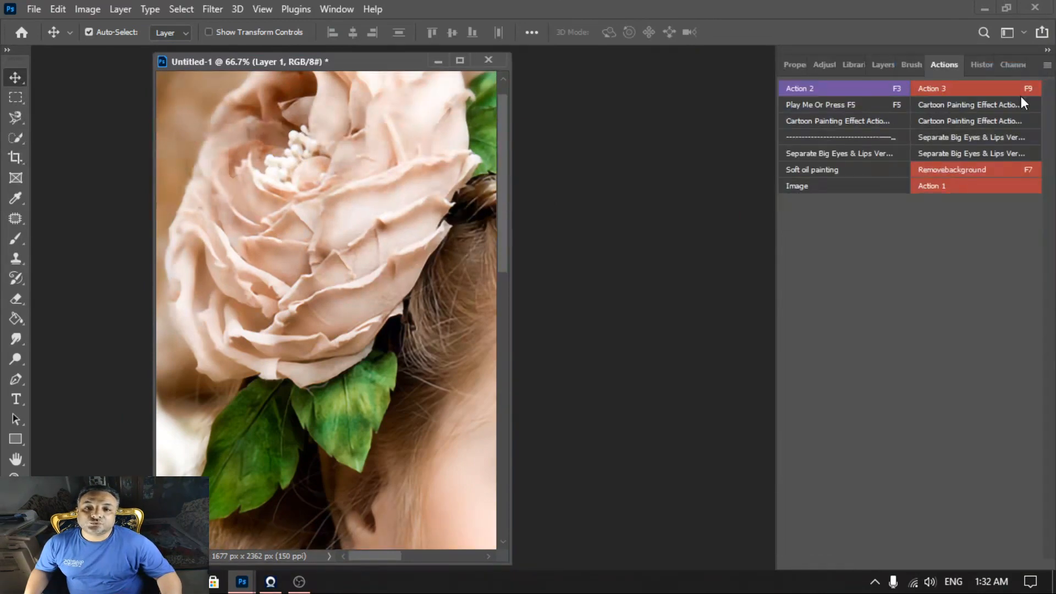
{"action": "left_click", "coordinate": [1047, 65]}
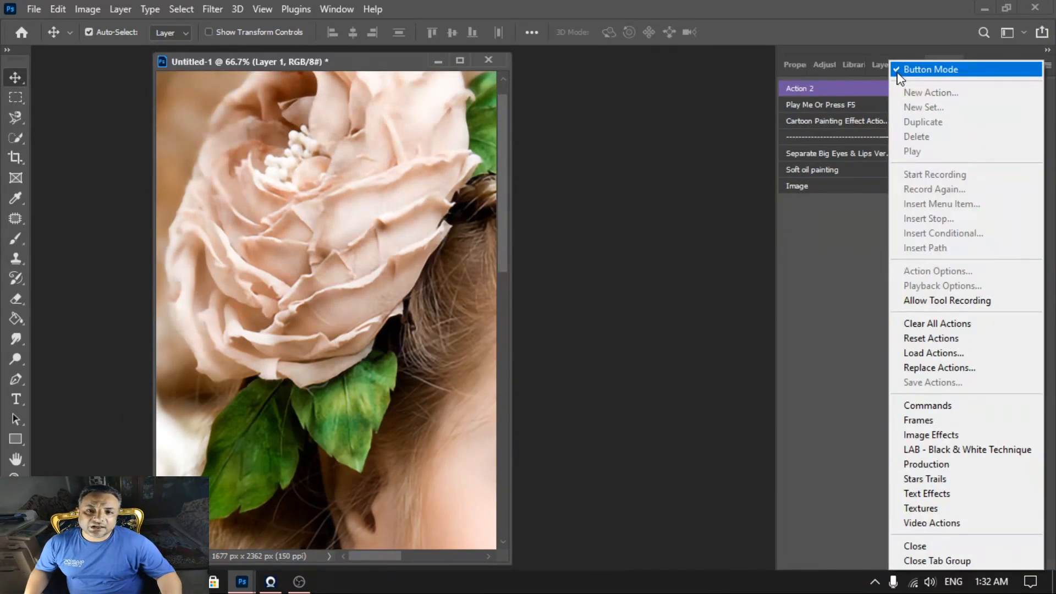
{"action": "left_click", "coordinate": [899, 71]}
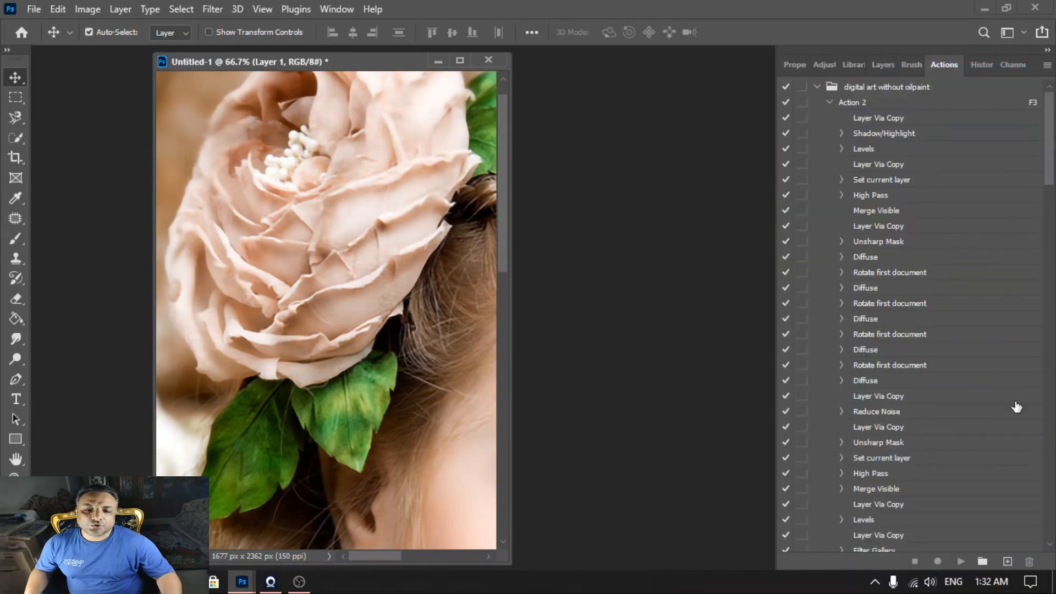
Step: Create a new action set named "DIGITAL ART WITHOUT OILPAINT"
{"action": "left_click", "coordinate": [1048, 66]}
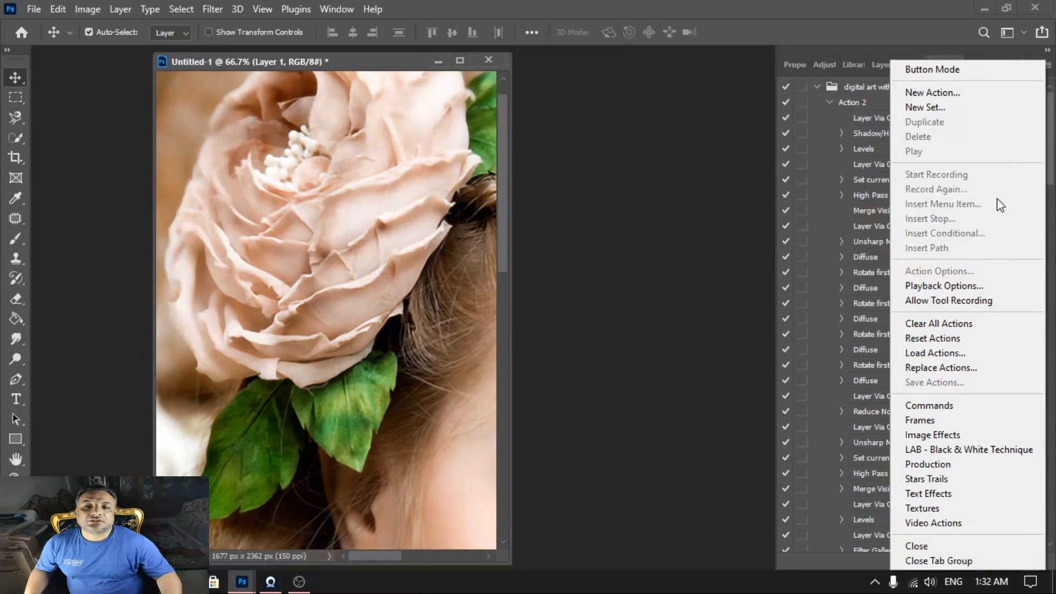
{"action": "left_click", "coordinate": [930, 107]}
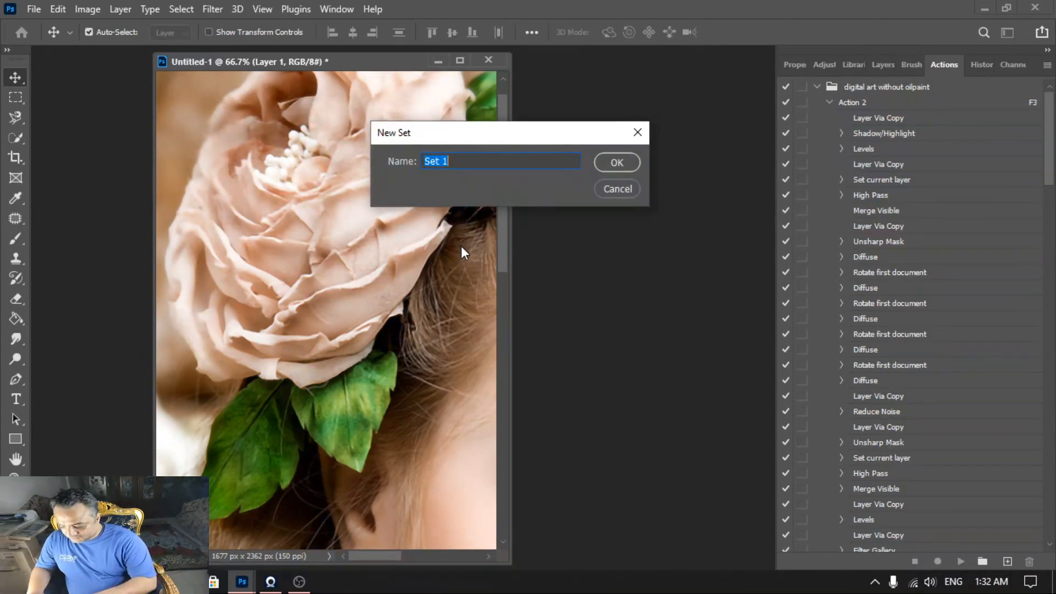
{"action": "type", "text": "D"}
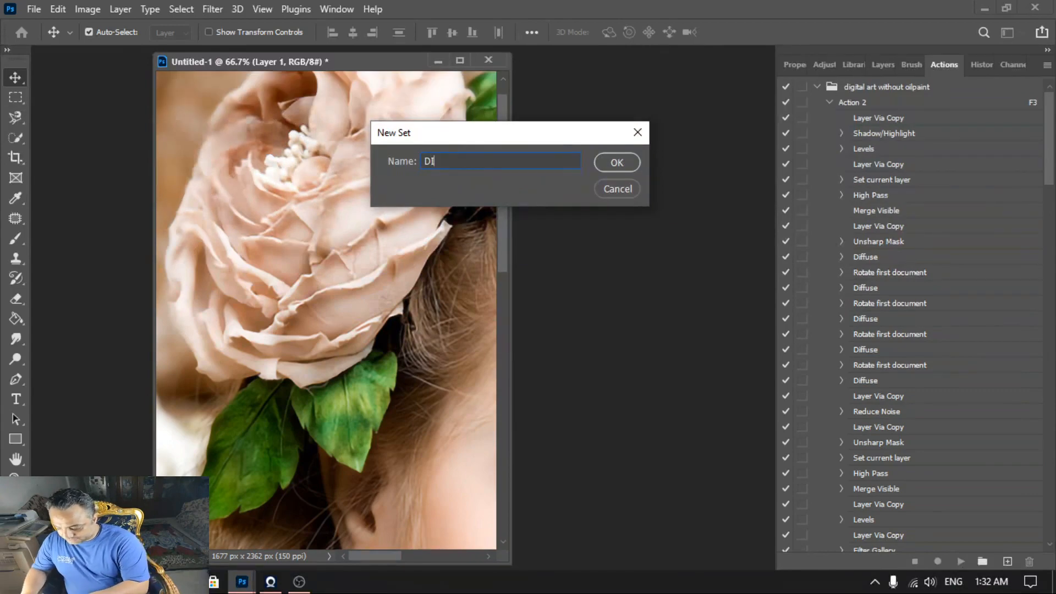
{"action": "type", "text": "IGITA"}
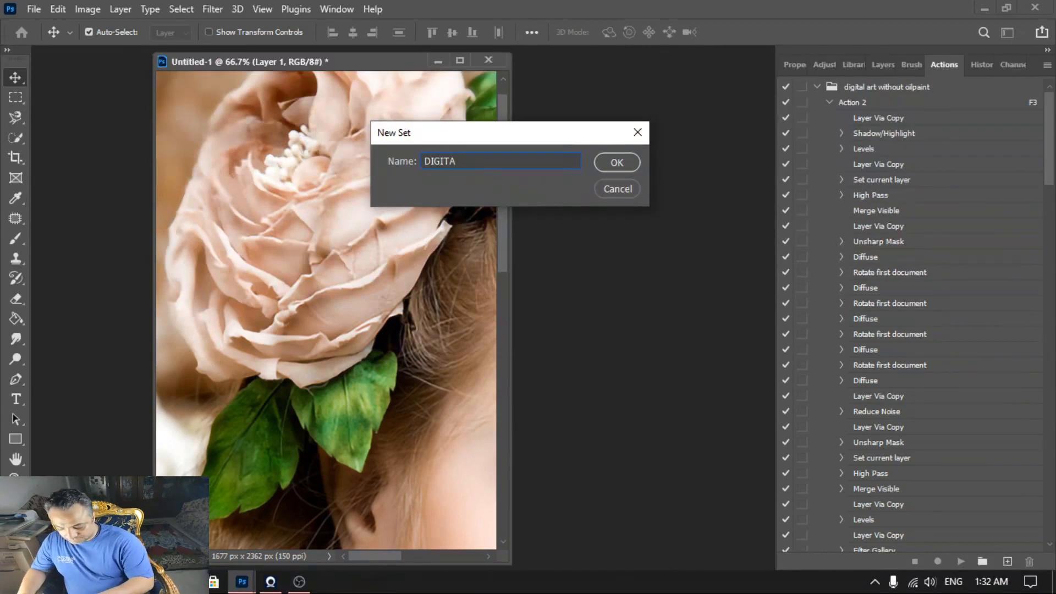
{"action": "type", "text": "L AR"}
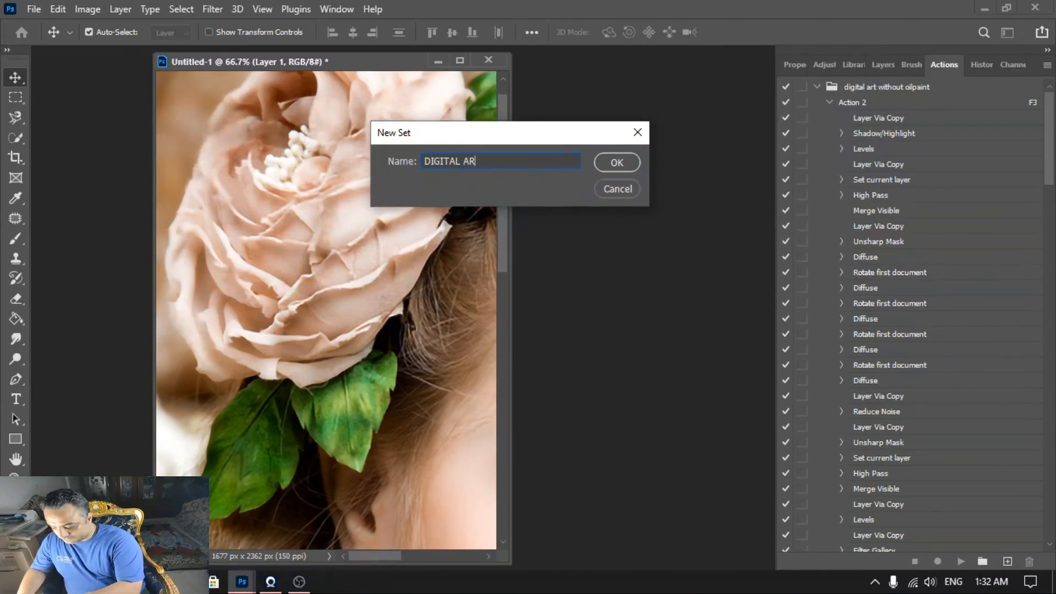
{"action": "type", "text": "T"}
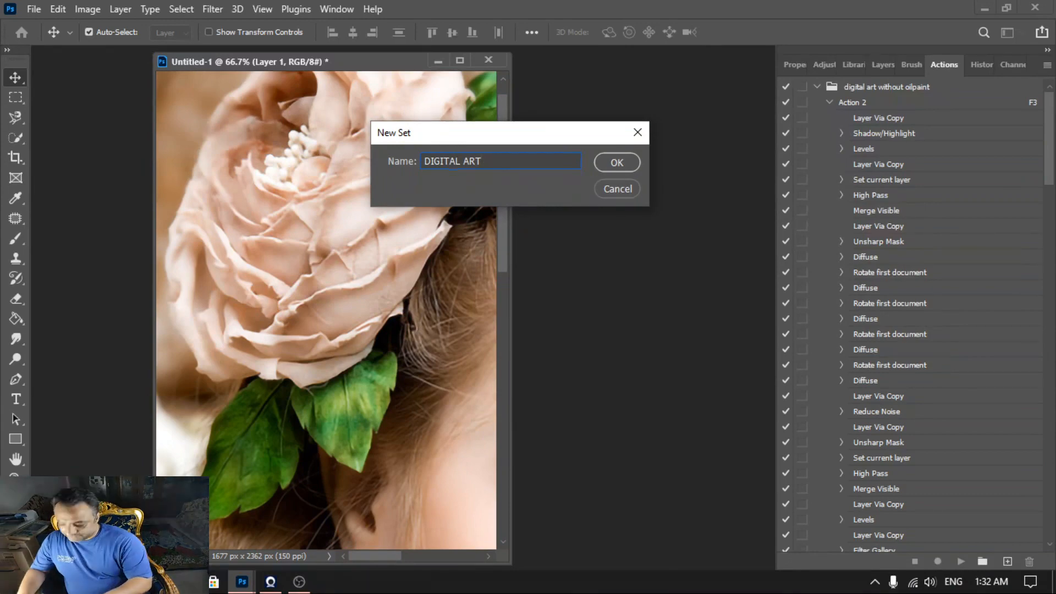
{"action": "type", "text": " WITHOUT OILPAINT"}
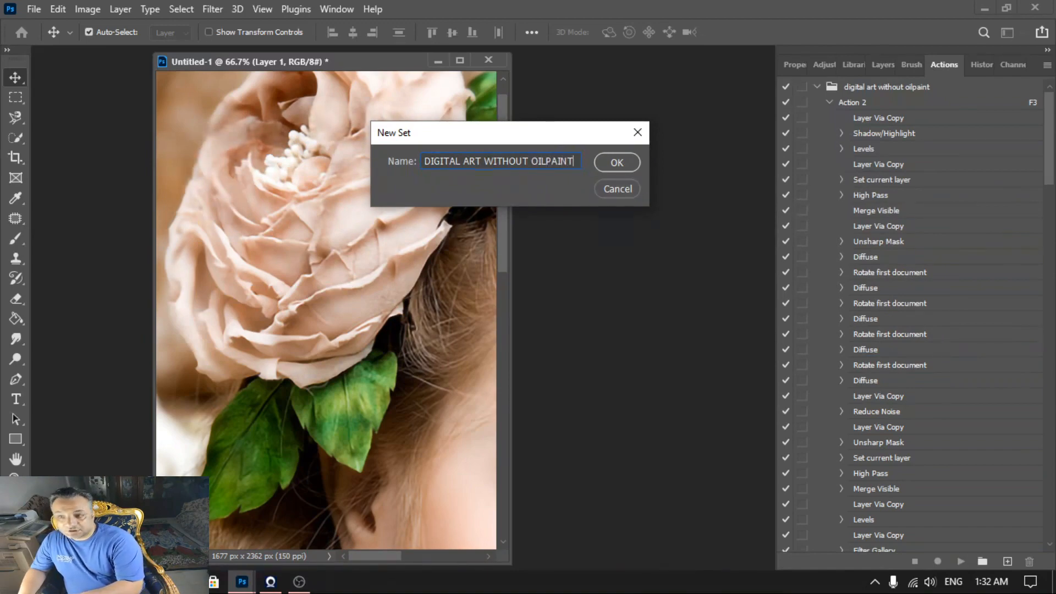
{"action": "left_click", "coordinate": [618, 163]}
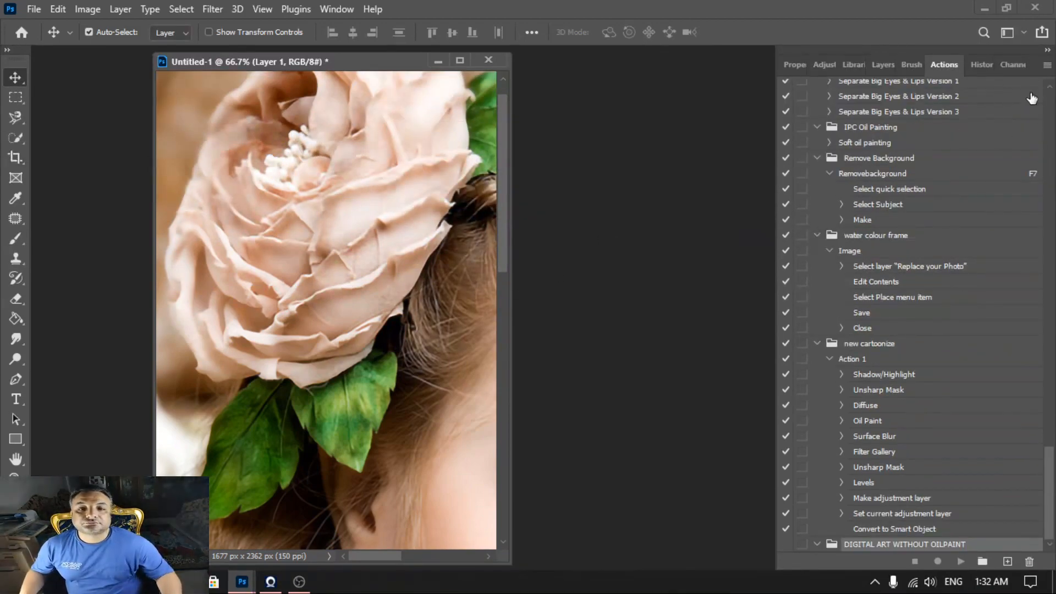
Step: Start recording a new action in the "DIGITAL ART WITHOUT OILPAINT" set, with function key F8 and colour Red
{"action": "left_click", "coordinate": [1047, 67]}
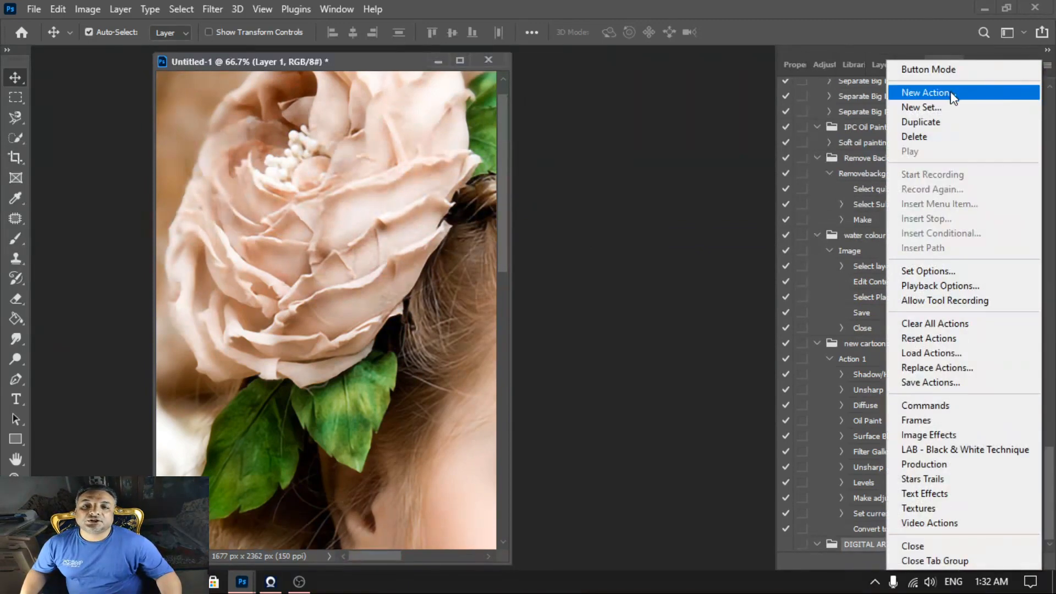
{"action": "left_click", "coordinate": [944, 93]}
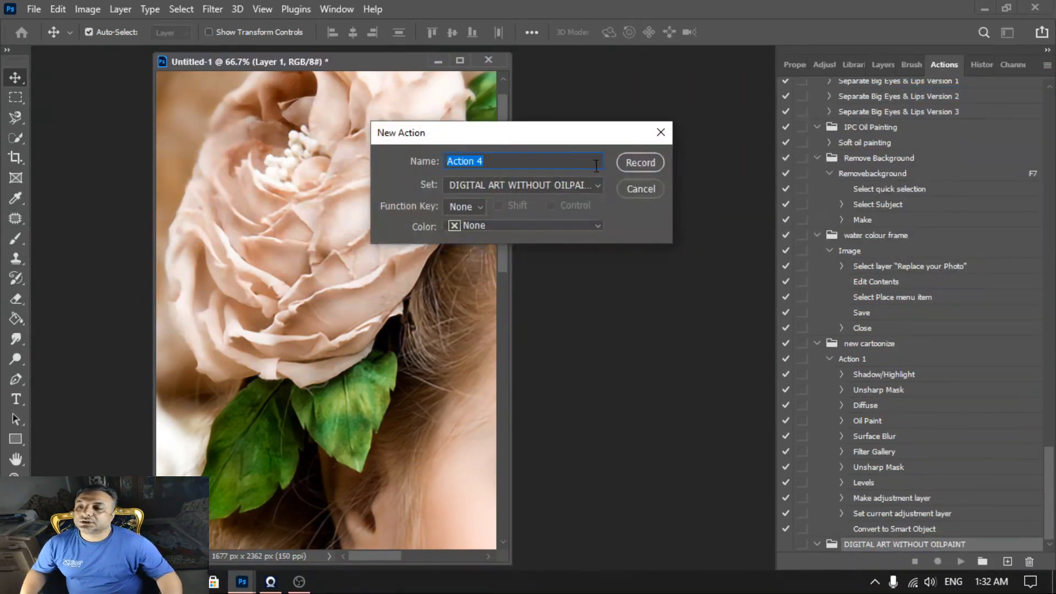
{"action": "left_click", "coordinate": [473, 185]}
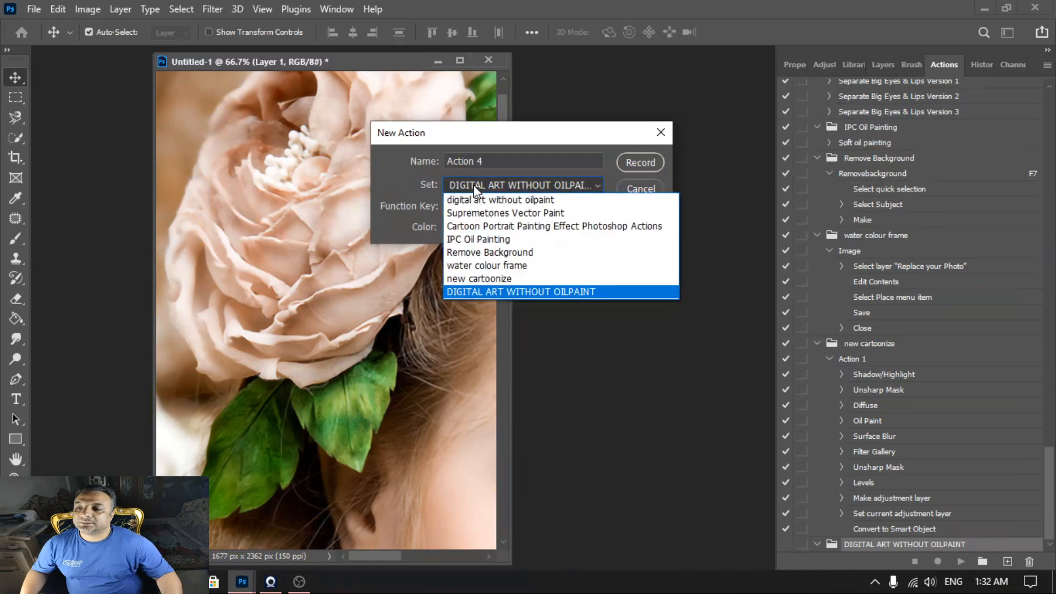
{"action": "left_click", "coordinate": [471, 187]}
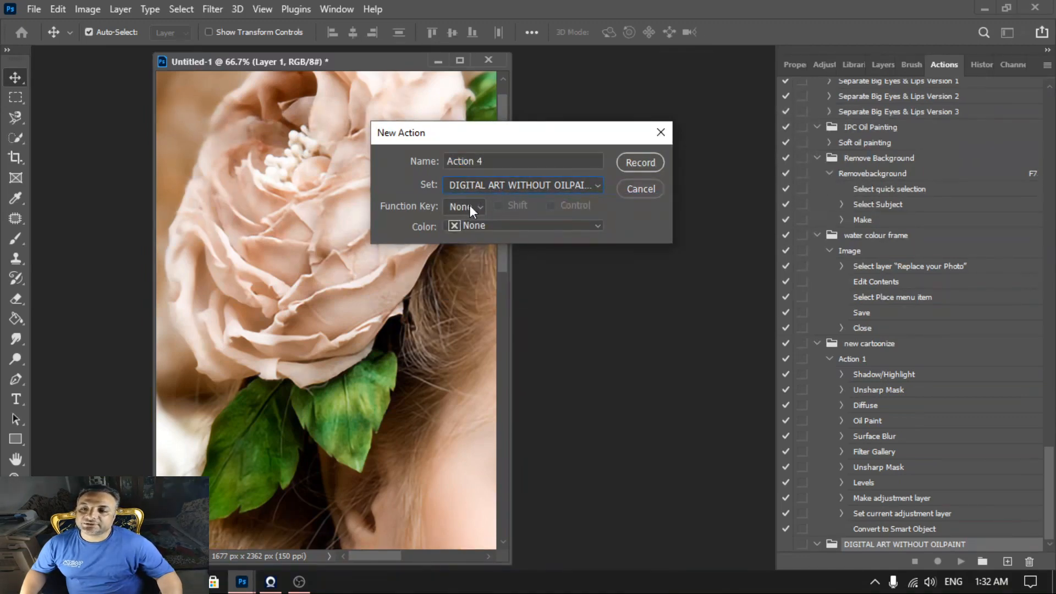
{"action": "left_click", "coordinate": [466, 208]}
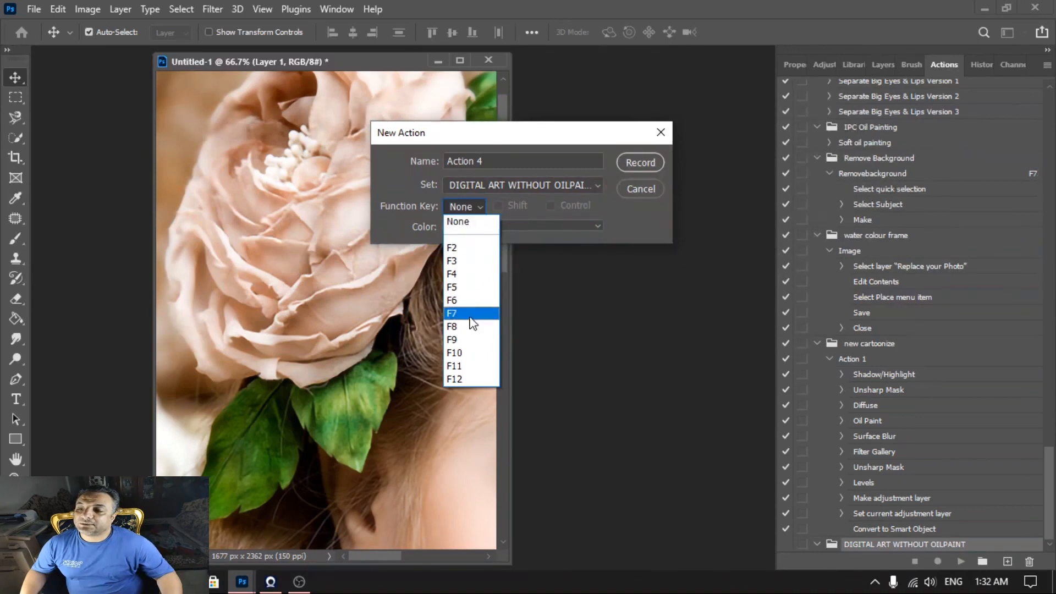
{"action": "left_click", "coordinate": [462, 327]}
{"action": "left_click", "coordinate": [469, 227]}
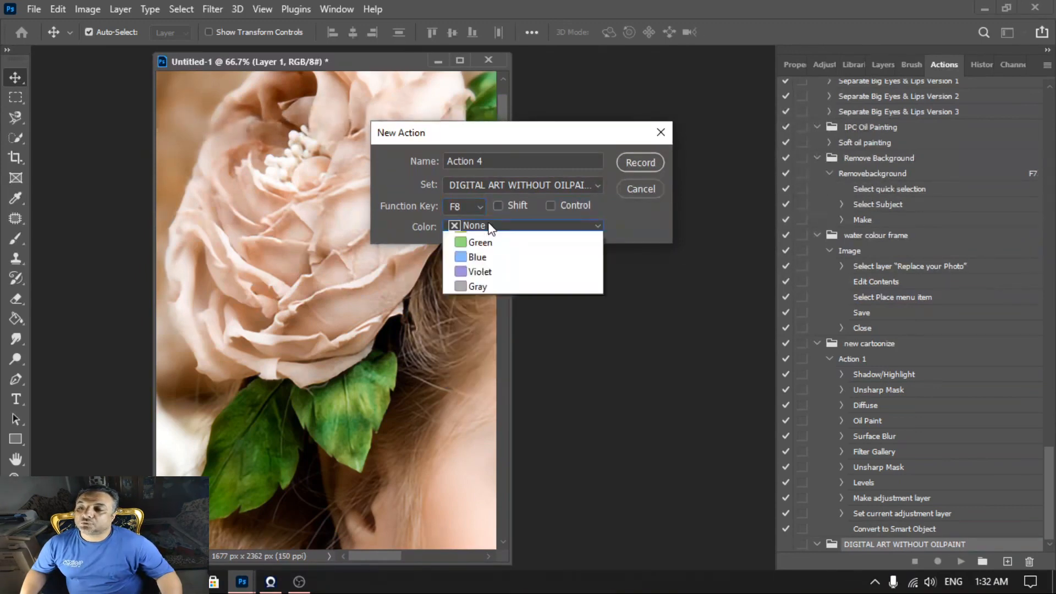
{"action": "left_click", "coordinate": [471, 267]}
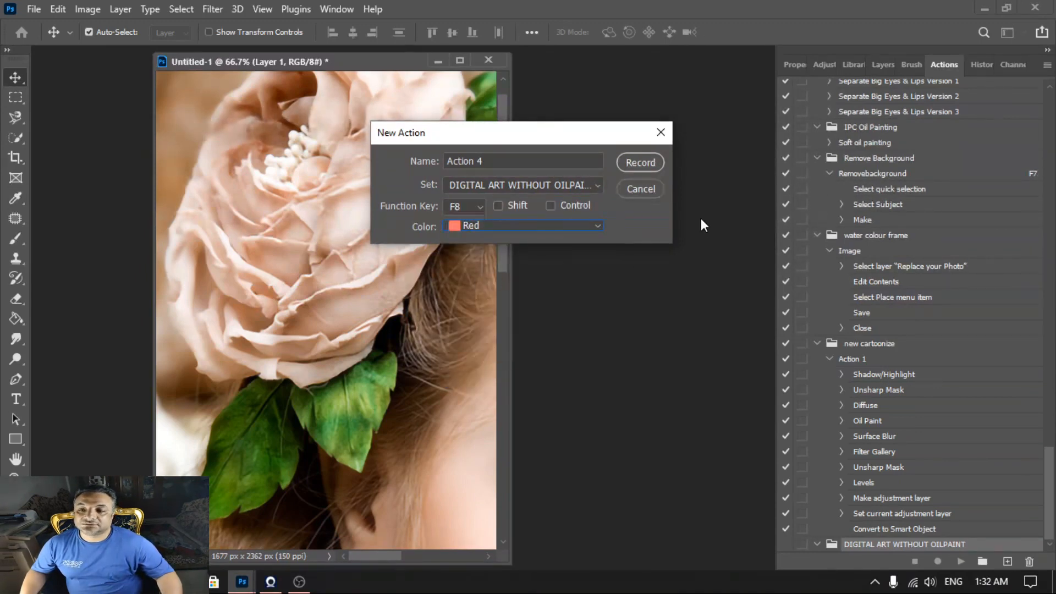
{"action": "left_click", "coordinate": [621, 163]}
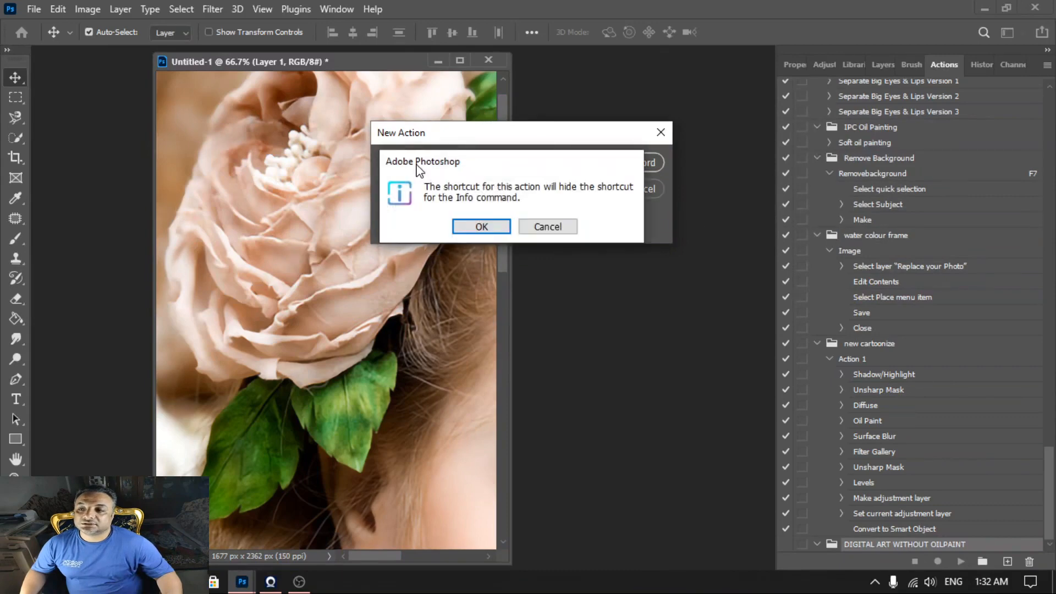
{"action": "left_click", "coordinate": [474, 226]}
{"action": "left_click", "coordinate": [463, 57]}
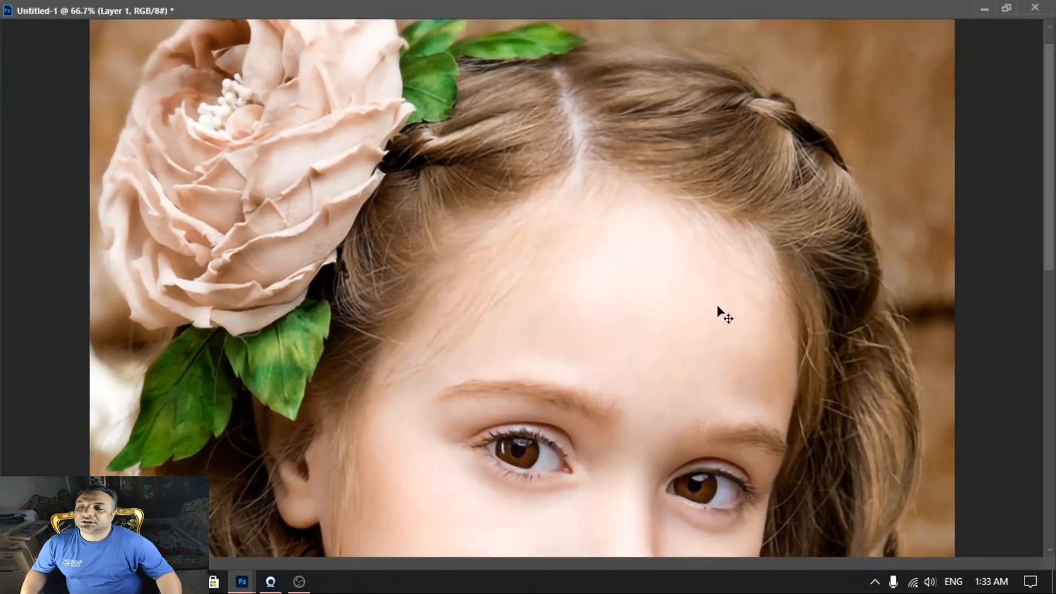
{"action": "scroll", "coordinate": [688, 336], "scroll_direction": "down", "scroll_amount": 1}
{"action": "scroll", "coordinate": [676, 355], "scroll_direction": "up", "scroll_amount": 3}
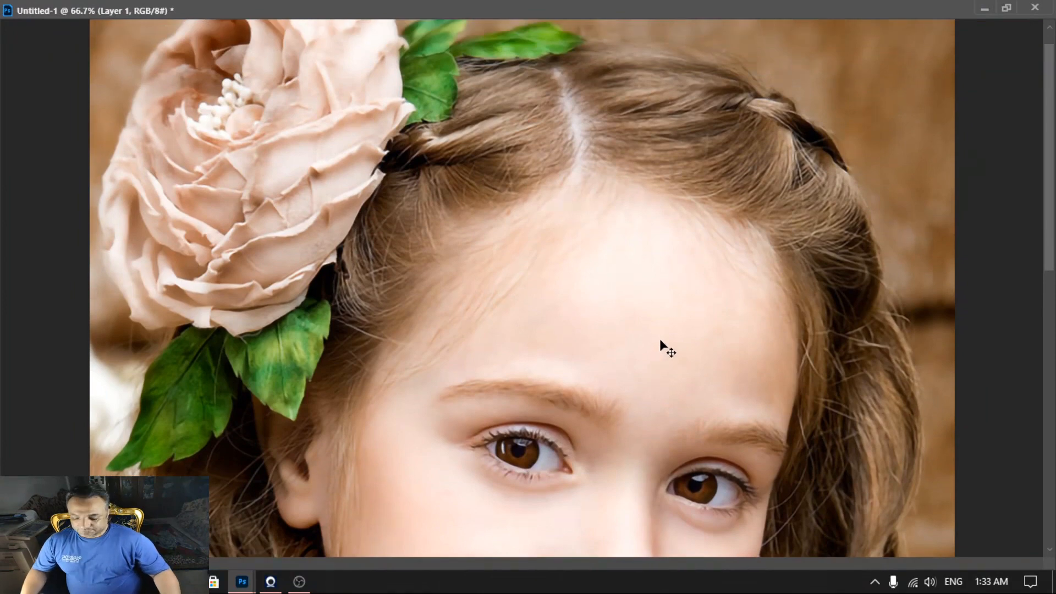
{"action": "key", "text": "alt+i"}
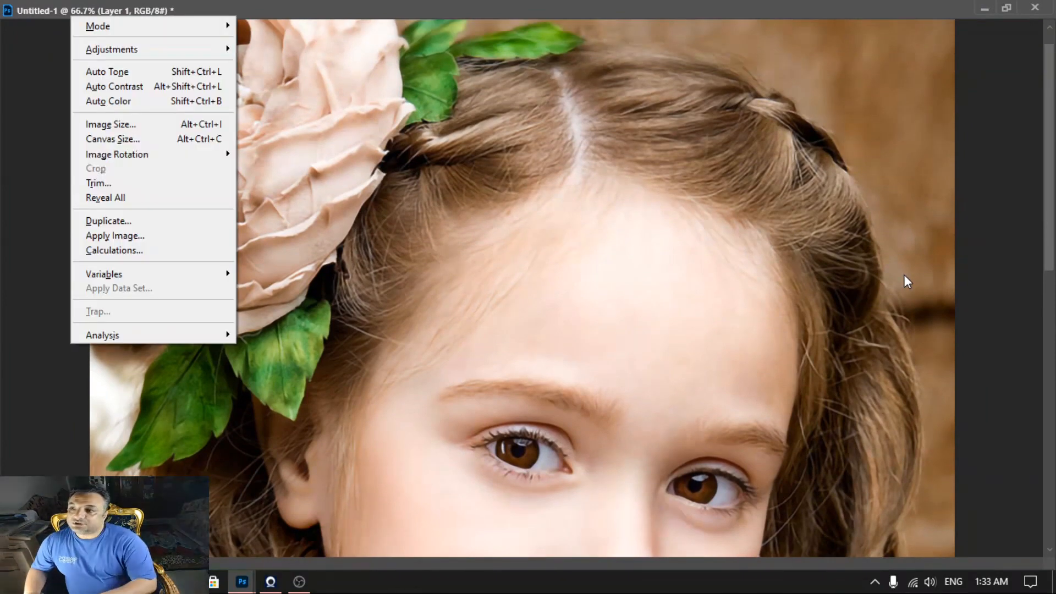
{"action": "left_click", "coordinate": [1005, 7]}
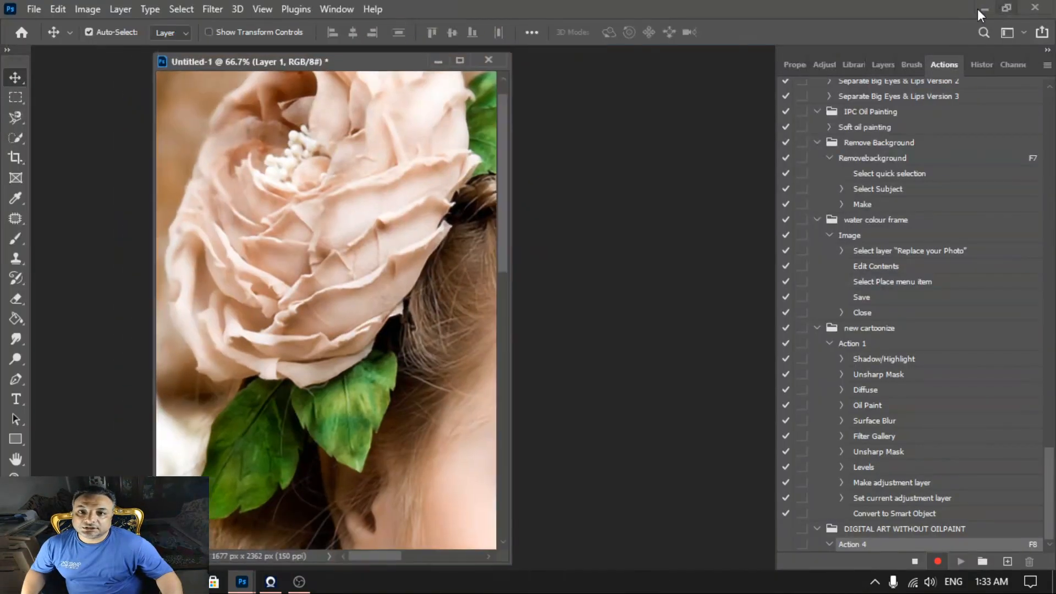
Step: Apply a Shadows/Highlights adjustment to the portrait with Shadows amount 35%, Highlights amount 0% and Color +20, showing more options
{"action": "left_click", "coordinate": [82, 11]}
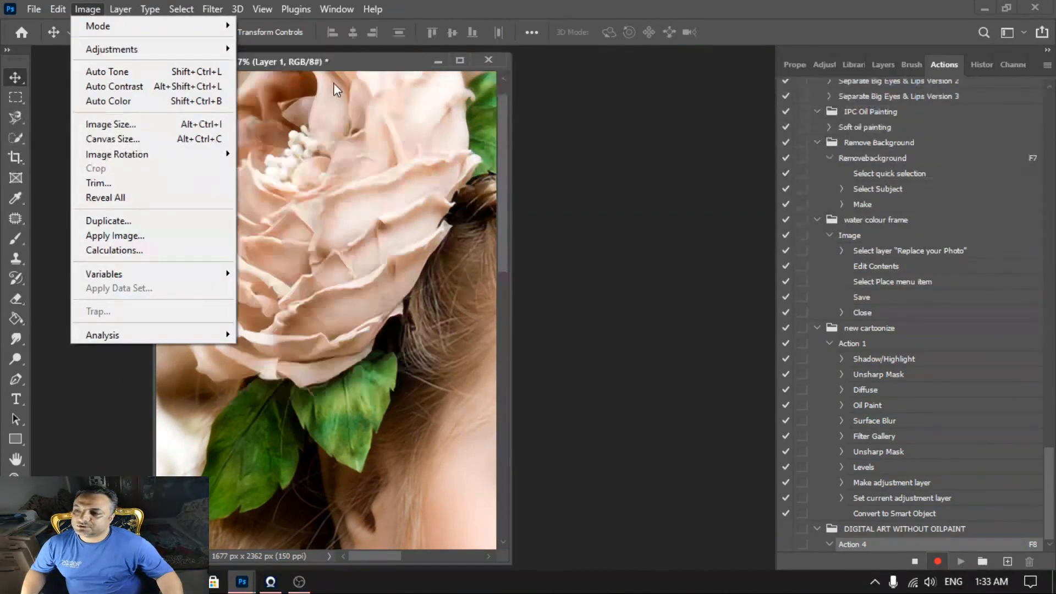
{"action": "mouse_move", "coordinate": [107, 44]}
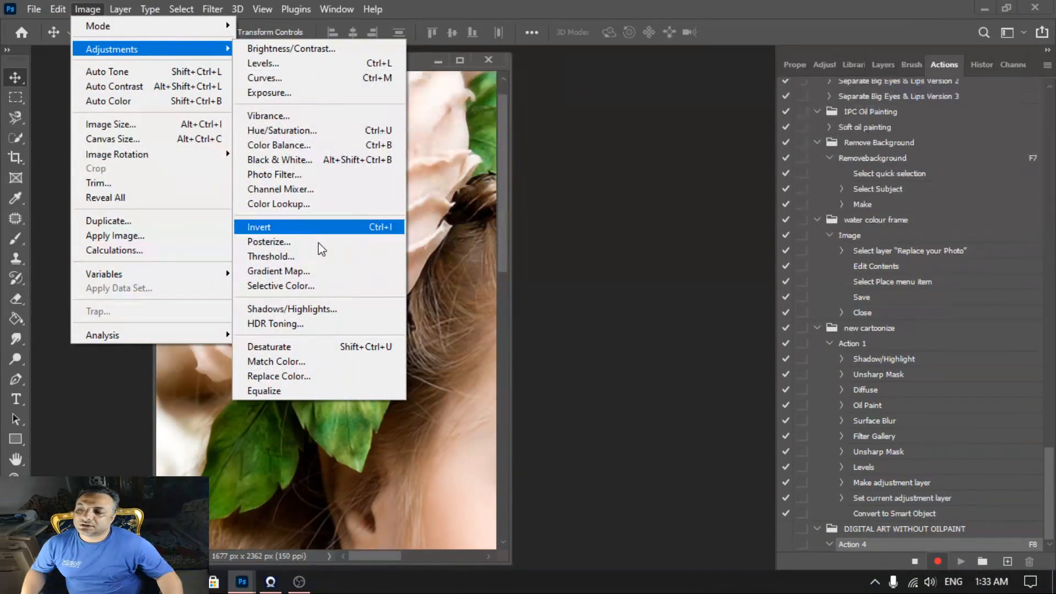
{"action": "left_click", "coordinate": [309, 310]}
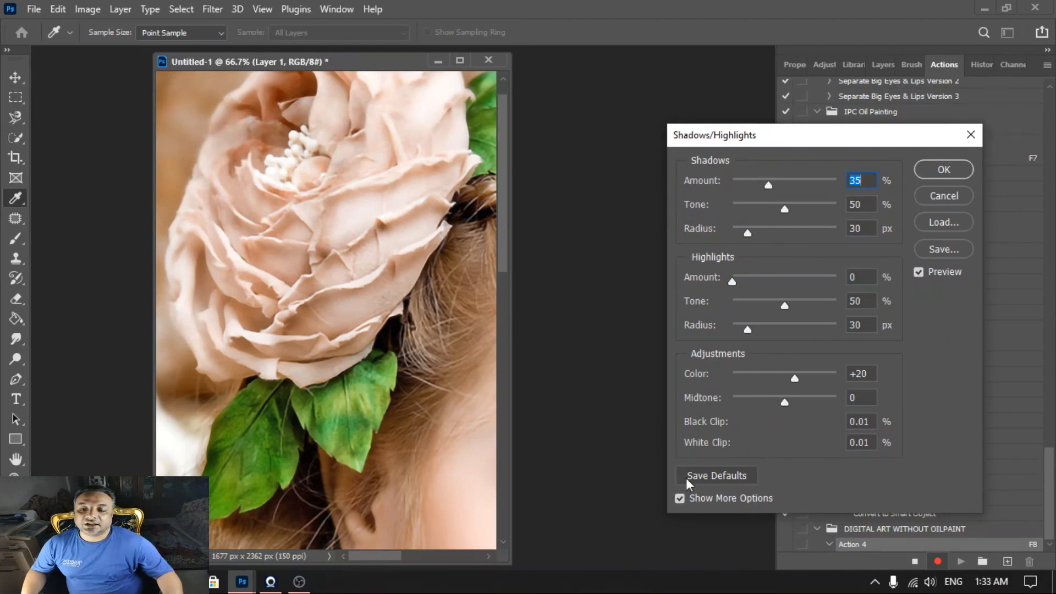
{"action": "left_click", "coordinate": [682, 499]}
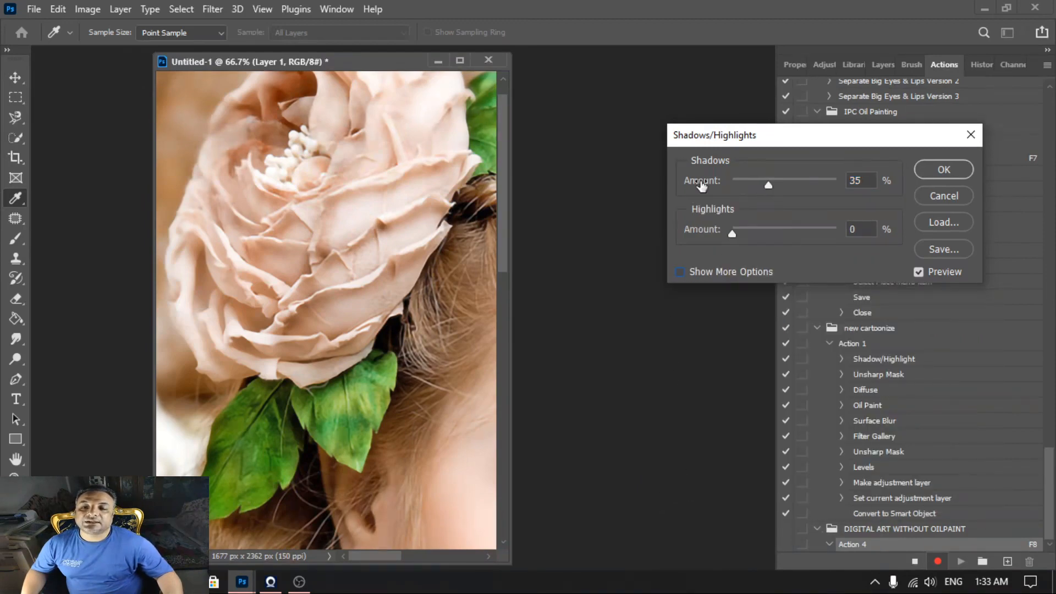
{"action": "left_click", "coordinate": [680, 271]}
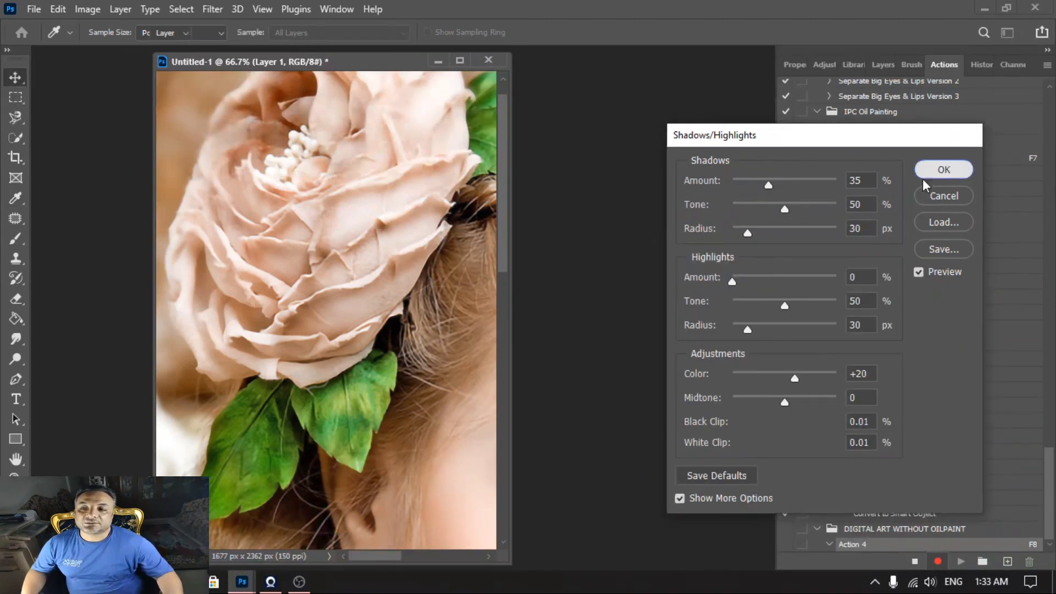
{"action": "left_click", "coordinate": [944, 170]}
Step: Sharpen the portrait with an Unsharp Mask of amount 49%, radius 4.2 pixels and threshold 0, checking the eye in the preview
{"action": "key", "text": "v"}
{"action": "key", "text": "ctrl+0"}
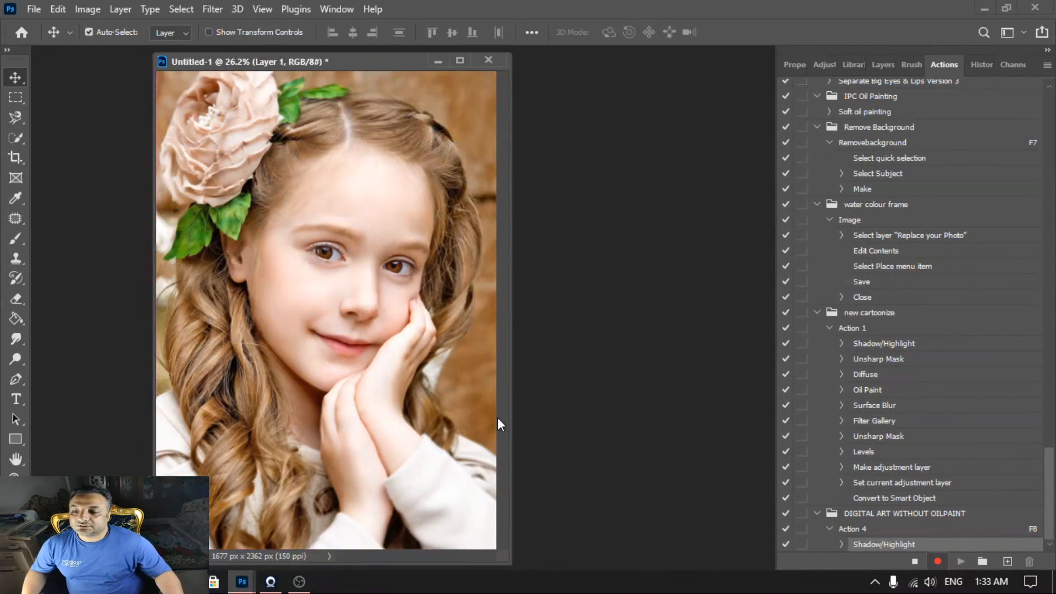
{"action": "key", "text": "ctrl+plus"}
{"action": "key", "text": "ctrl+plus"}
{"action": "key", "text": "ctrl+plus"}
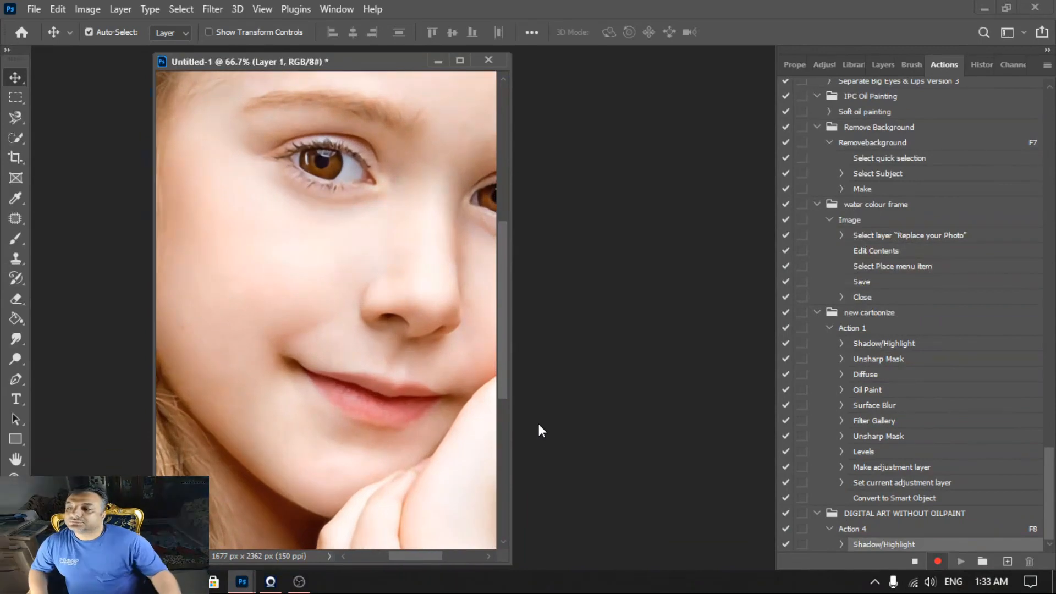
{"action": "key", "text": "f"}
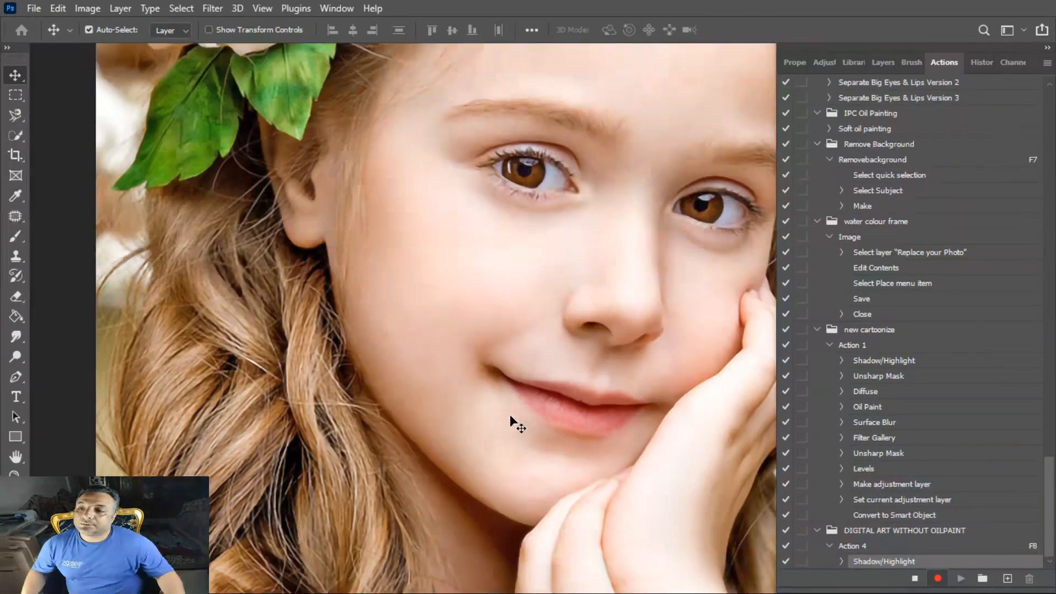
{"action": "key", "text": "alt+t"}
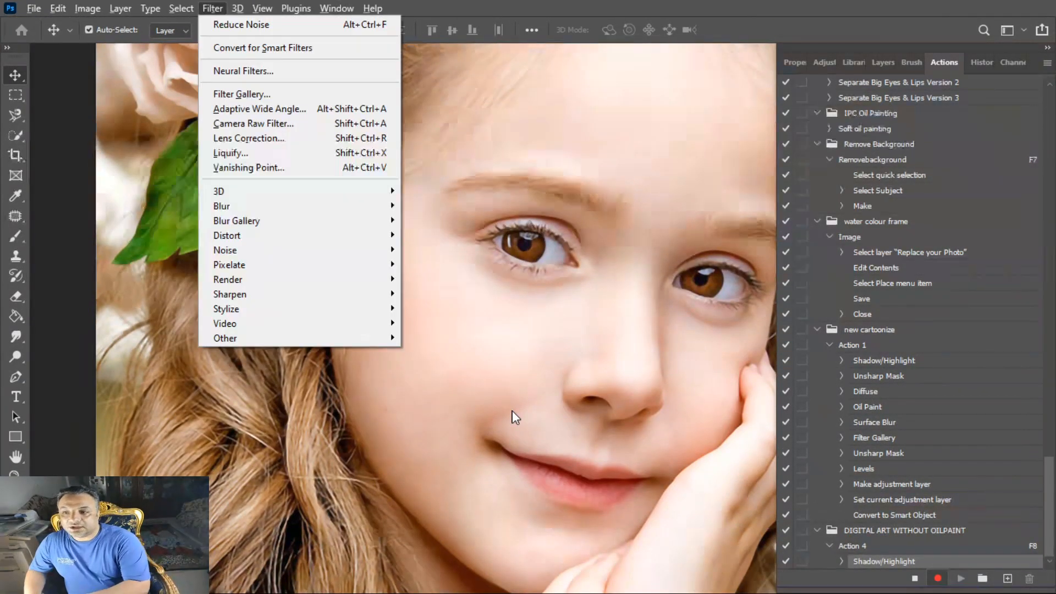
{"action": "mouse_move", "coordinate": [359, 294]}
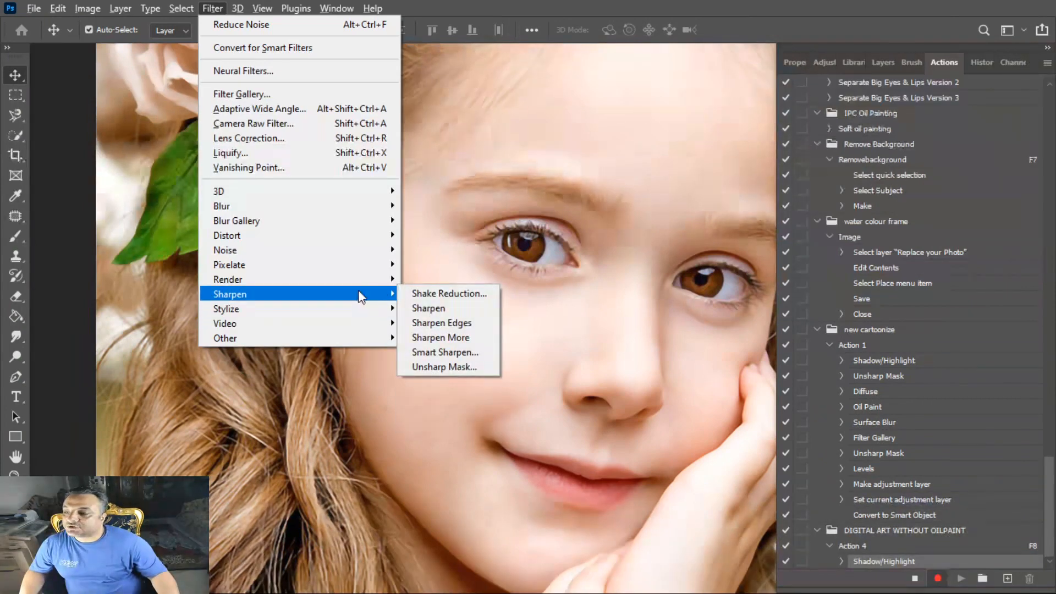
{"action": "left_click", "coordinate": [468, 368]}
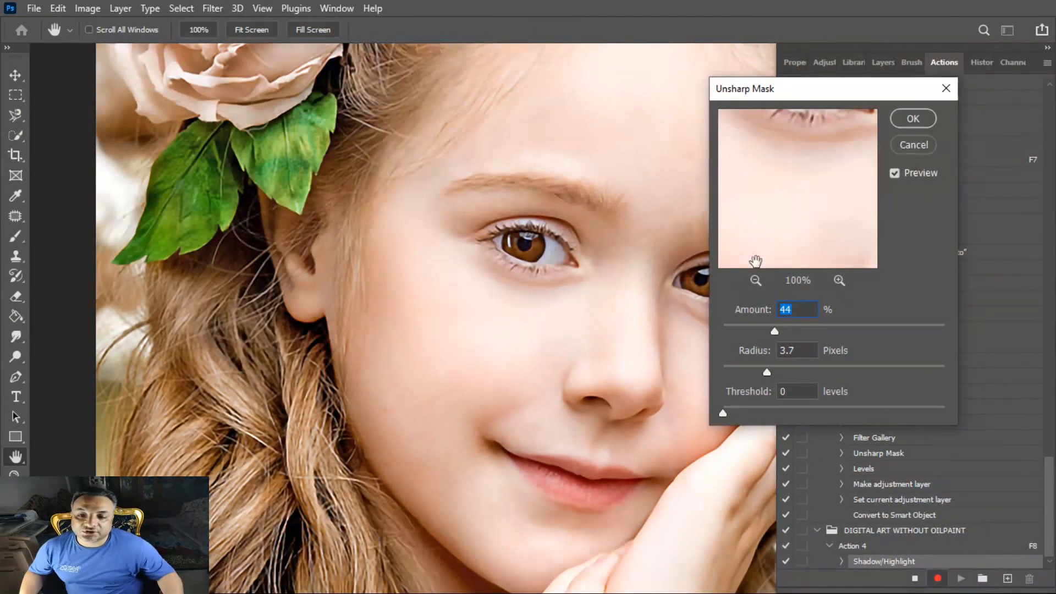
{"action": "left_click_drag", "start_coordinate": [791, 212], "coordinate": [792, 307]}
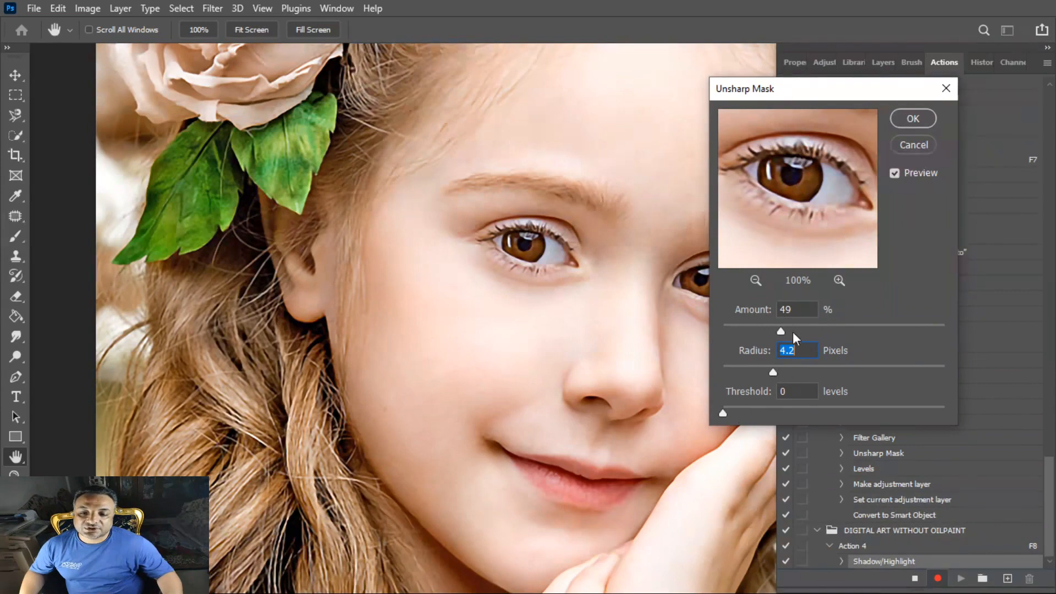
{"action": "left_click", "coordinate": [914, 118]}
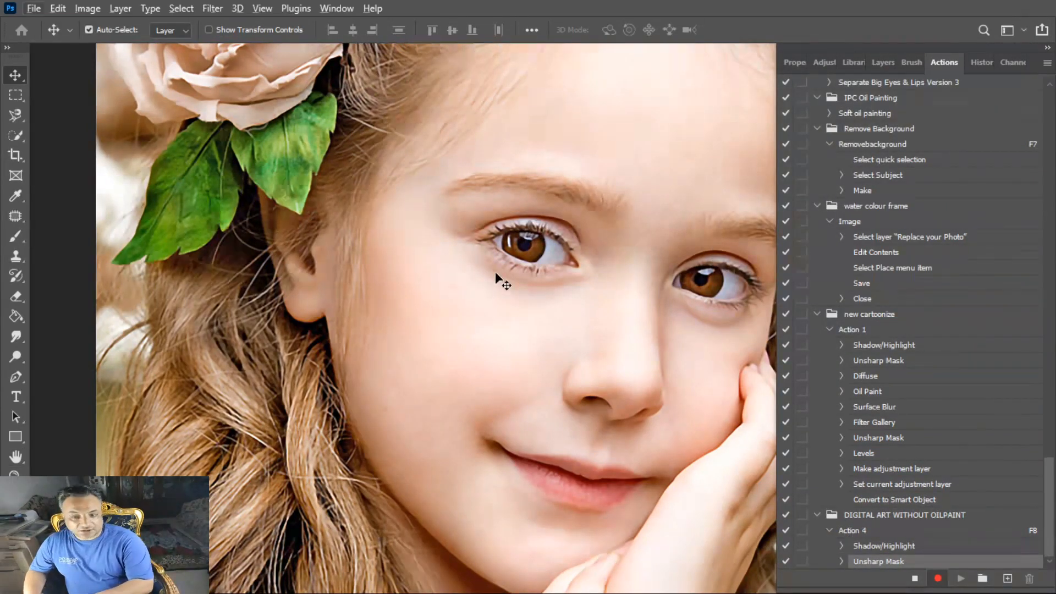
Step: Duplicate the sharpened portrait layer and set the copy's blend mode to Overlay
{"action": "key", "text": "ctrl+j"}
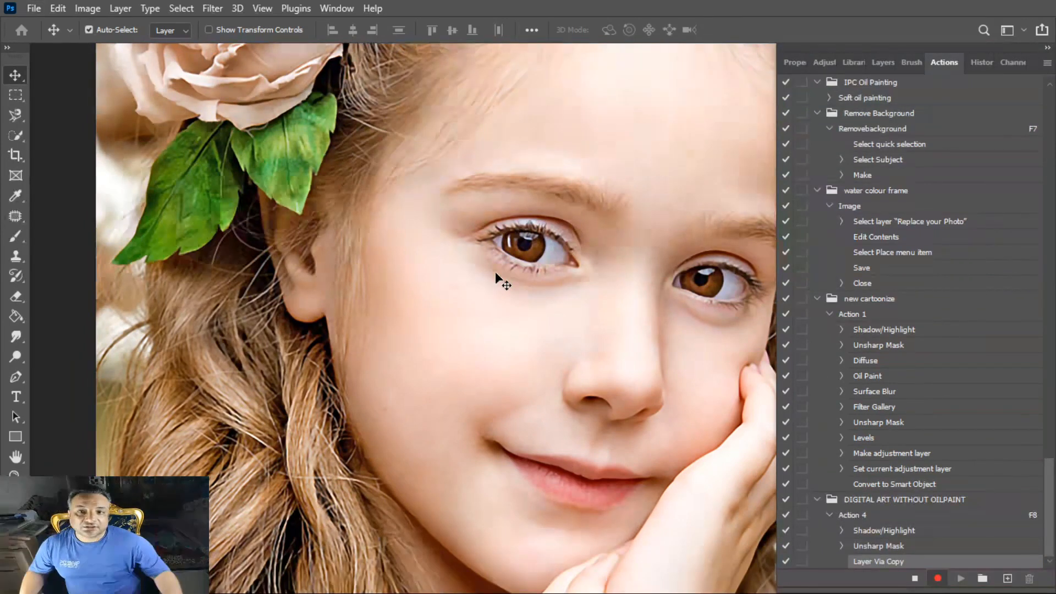
{"action": "left_click", "coordinate": [882, 64]}
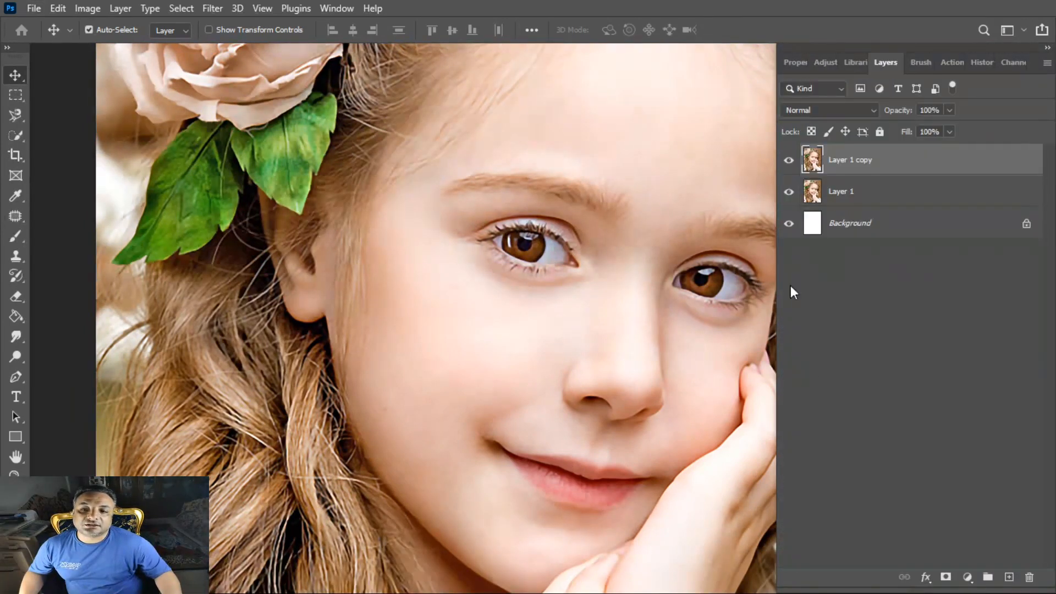
{"action": "left_click", "coordinate": [800, 109]}
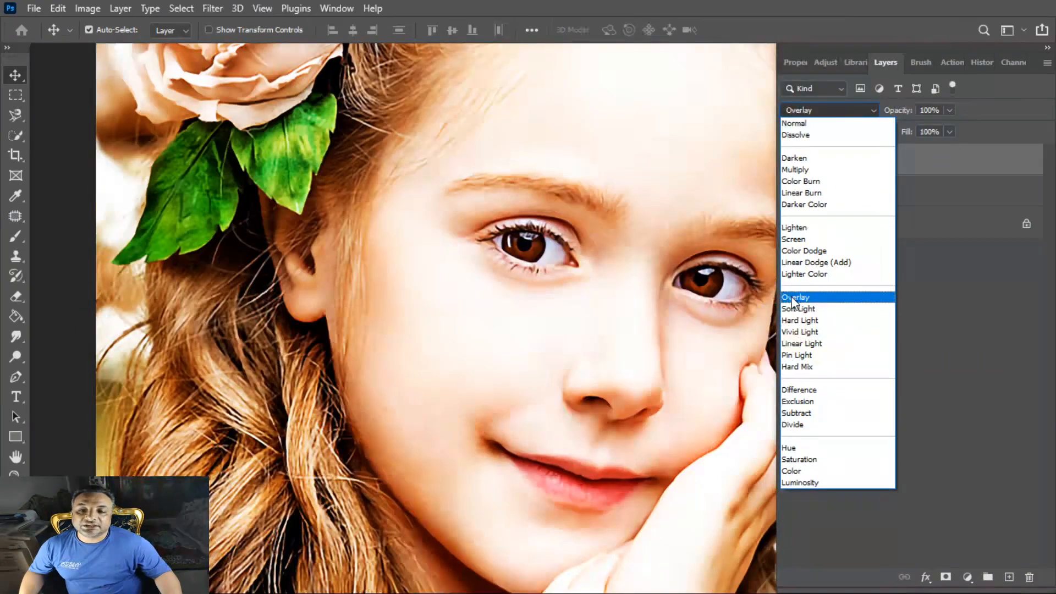
{"action": "left_click", "coordinate": [796, 297]}
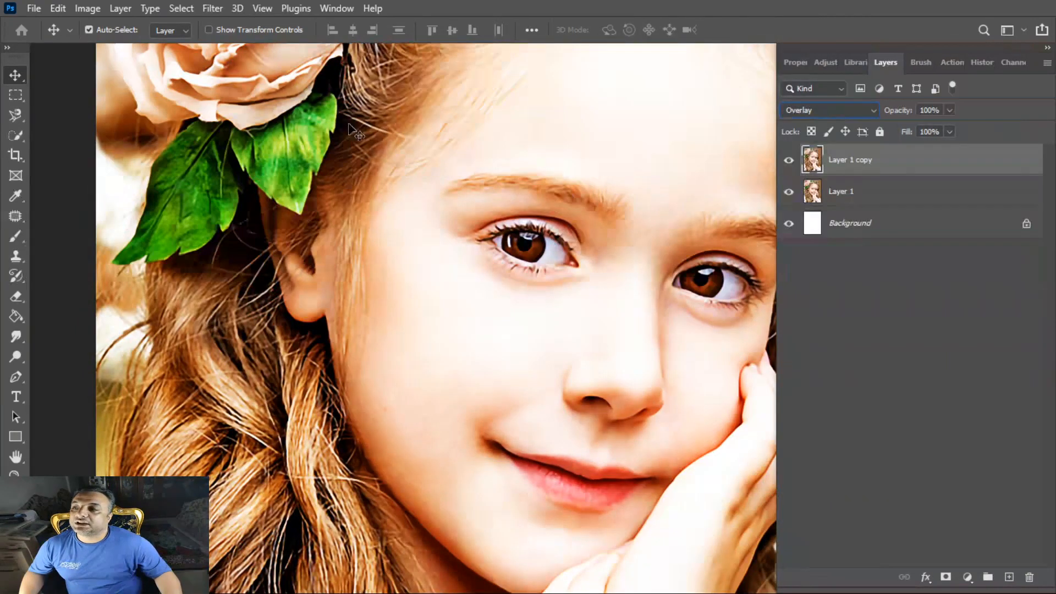
Step: Apply a High Pass filter with a radius of 3.2 pixels to the Overlay copy
{"action": "left_click", "coordinate": [220, 7]}
{"action": "mouse_move", "coordinate": [275, 297]}
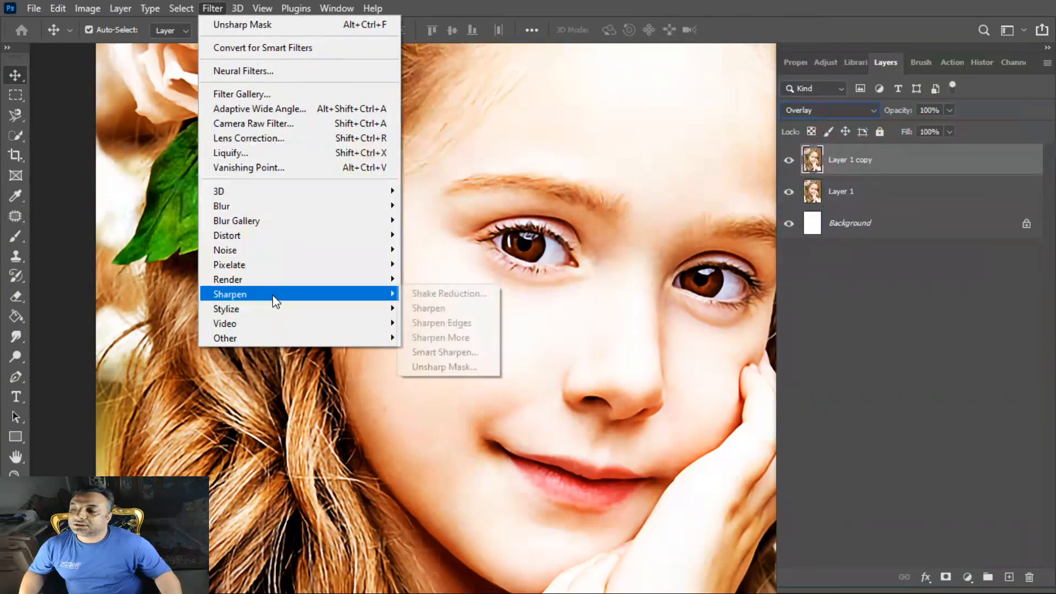
{"action": "mouse_move", "coordinate": [297, 337]}
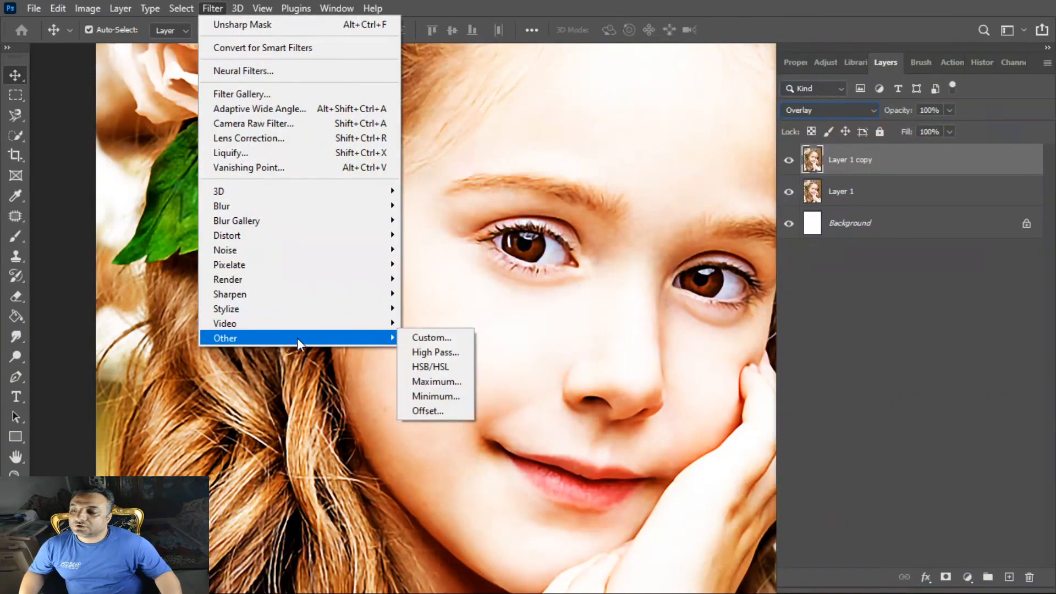
{"action": "left_click", "coordinate": [436, 352]}
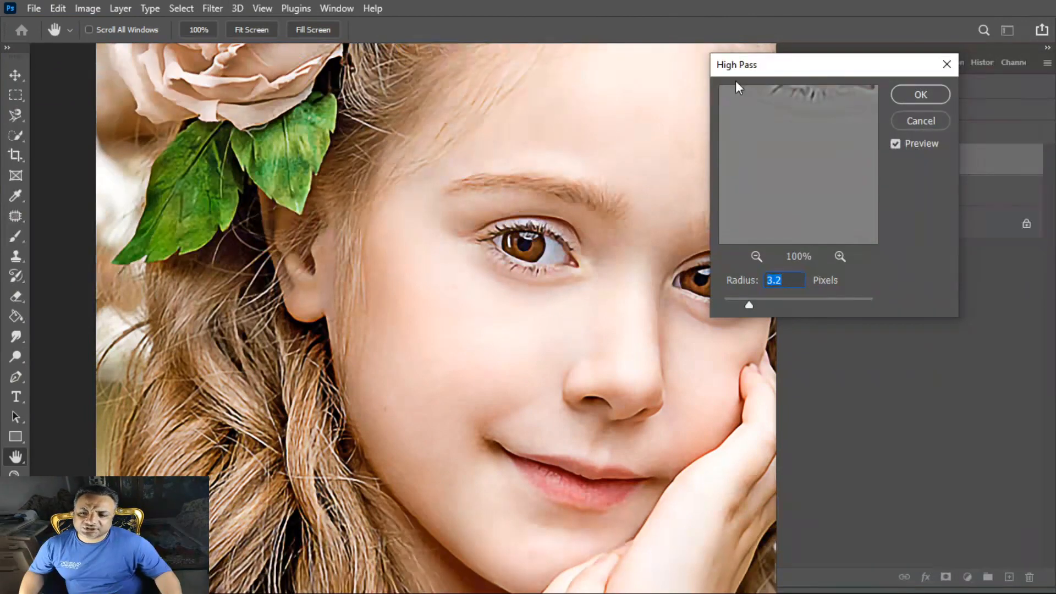
{"action": "left_click", "coordinate": [916, 95]}
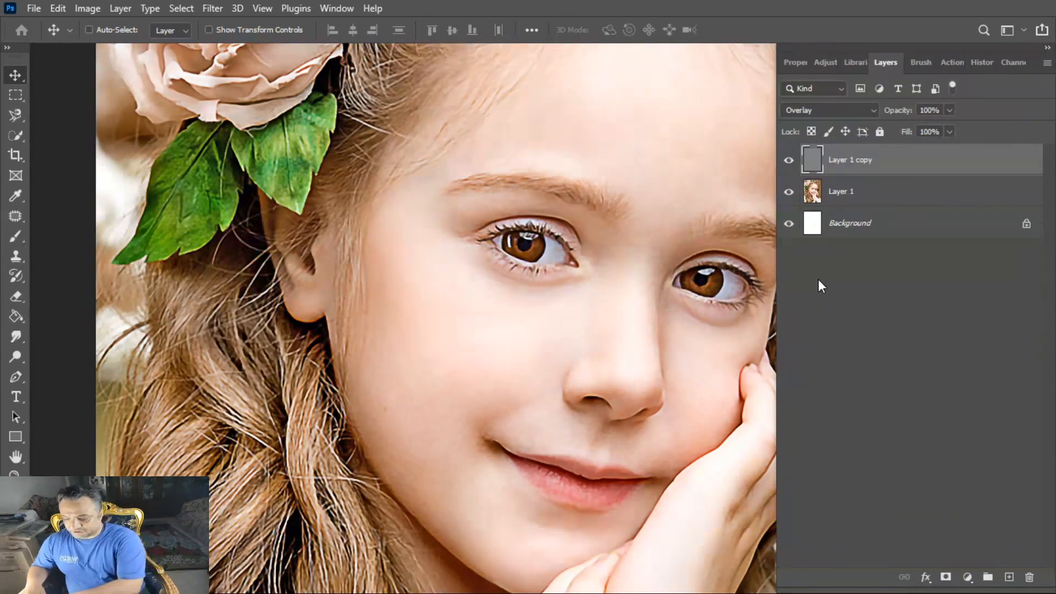
Step: Stamp all visible layers into a new top layer and apply the Sharpen filter to it
{"action": "key", "text": "ctrl+alt+shift+e"}
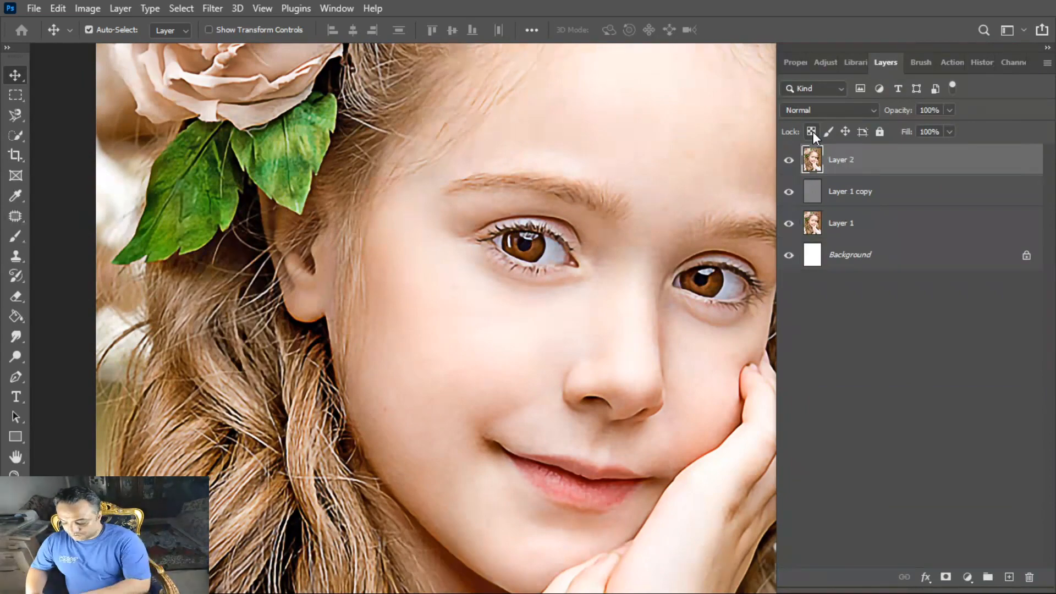
{"action": "key", "text": "alt+t"}
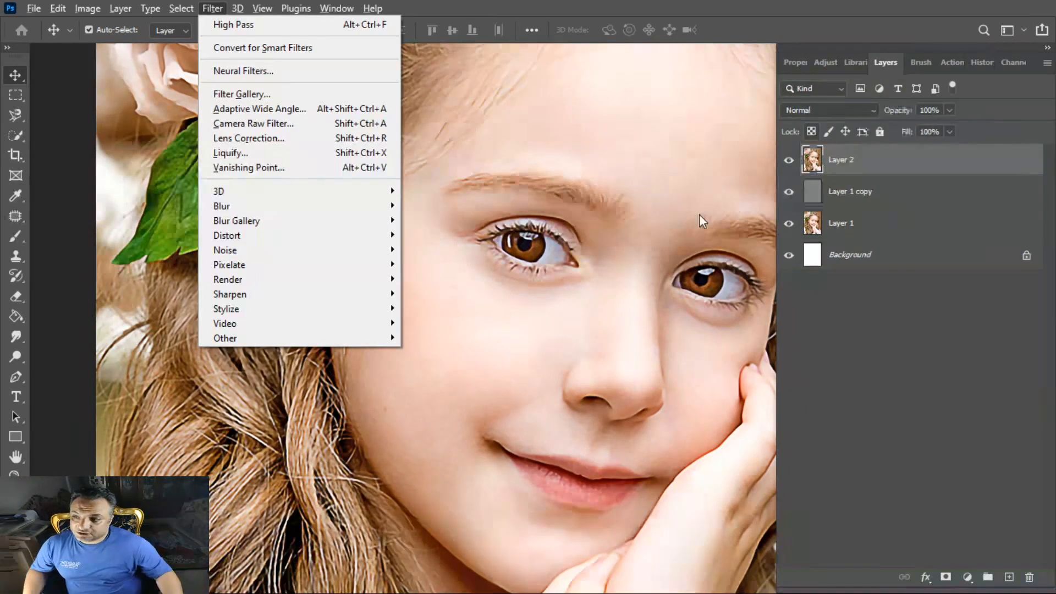
{"action": "mouse_move", "coordinate": [352, 295]}
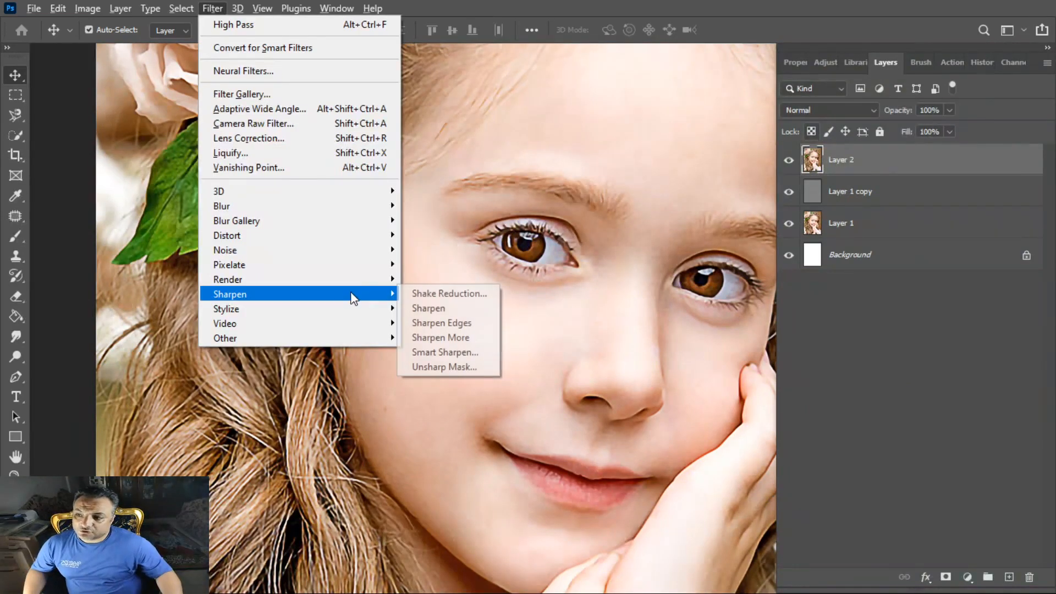
{"action": "left_click", "coordinate": [431, 308]}
Step: Apply a Diffuse filter in Anisotropic mode to the merged portrait layer
{"action": "scroll", "coordinate": [455, 266], "scroll_direction": "up", "scroll_amount": 5}
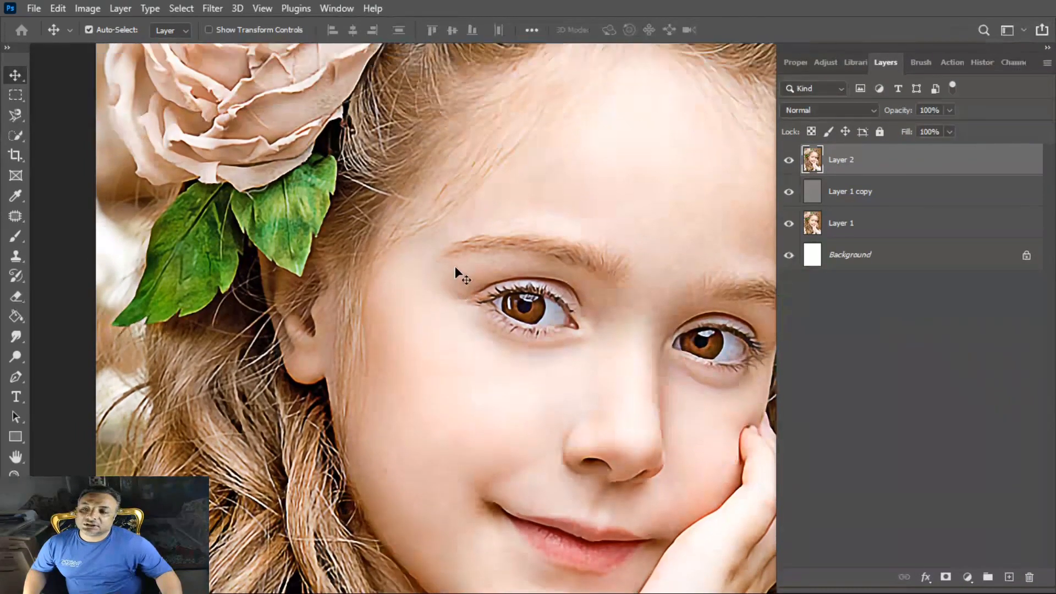
{"action": "scroll", "coordinate": [461, 254], "scroll_direction": "up", "scroll_amount": 4}
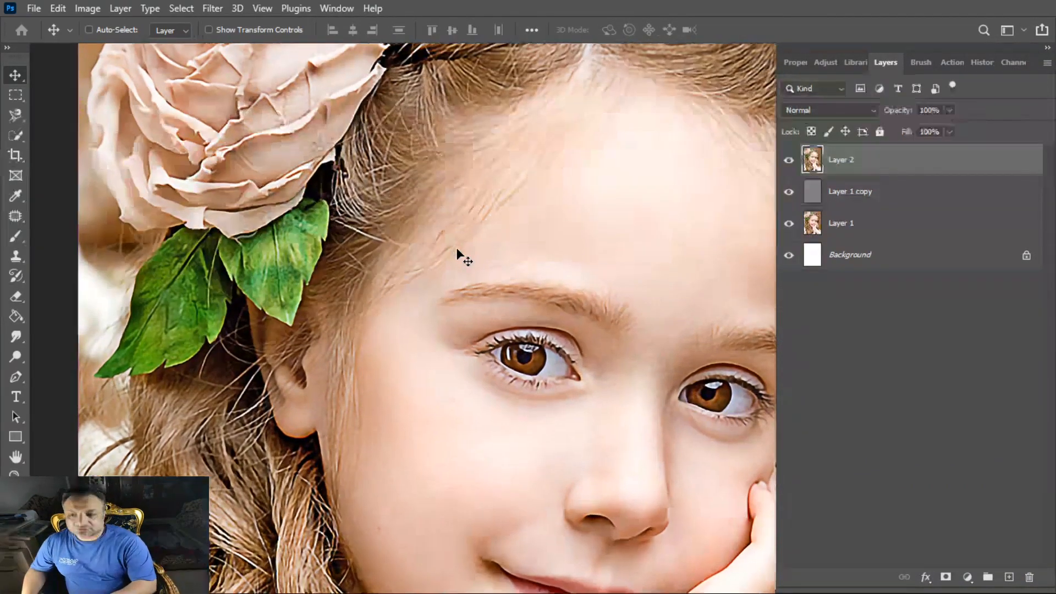
{"action": "left_click_drag", "start_coordinate": [669, 438], "coordinate": [475, 401]}
{"action": "scroll", "coordinate": [475, 401], "scroll_direction": "up", "scroll_amount": 10}
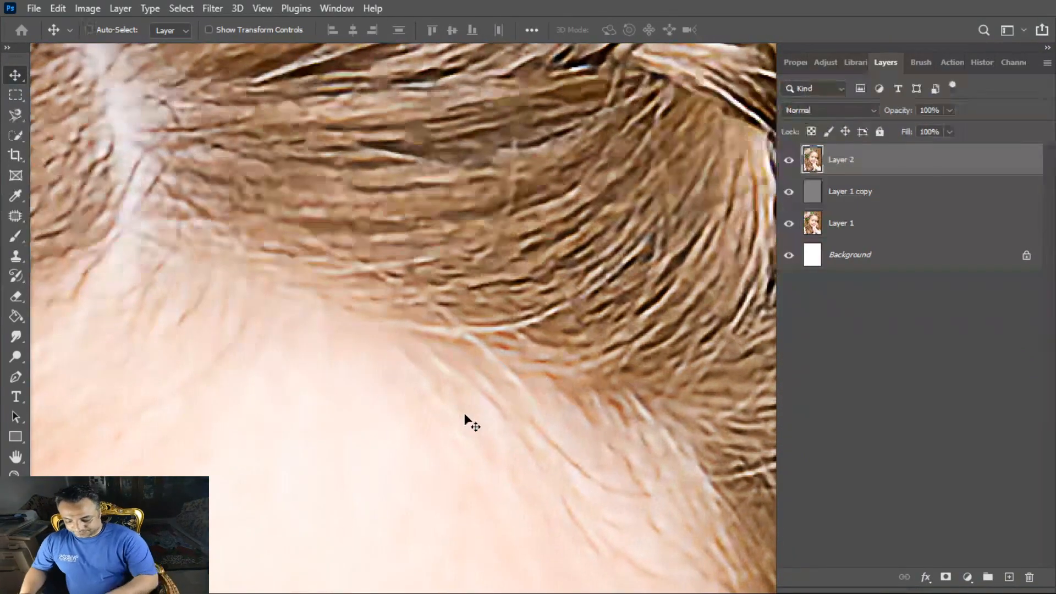
{"action": "scroll", "coordinate": [472, 421], "scroll_direction": "down", "scroll_amount": 8}
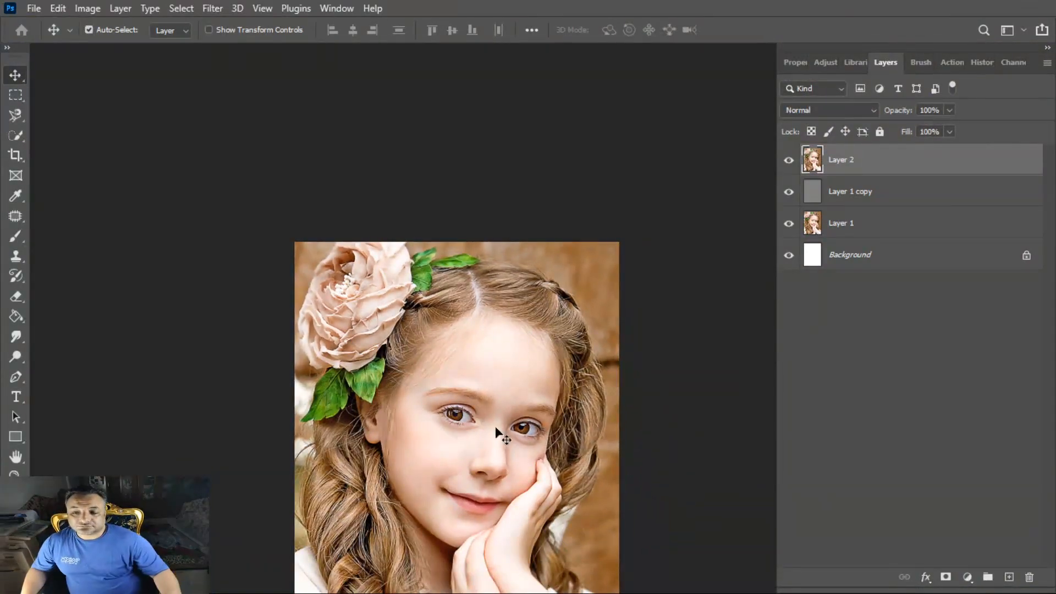
{"action": "scroll", "coordinate": [495, 435], "scroll_direction": "down", "scroll_amount": 4}
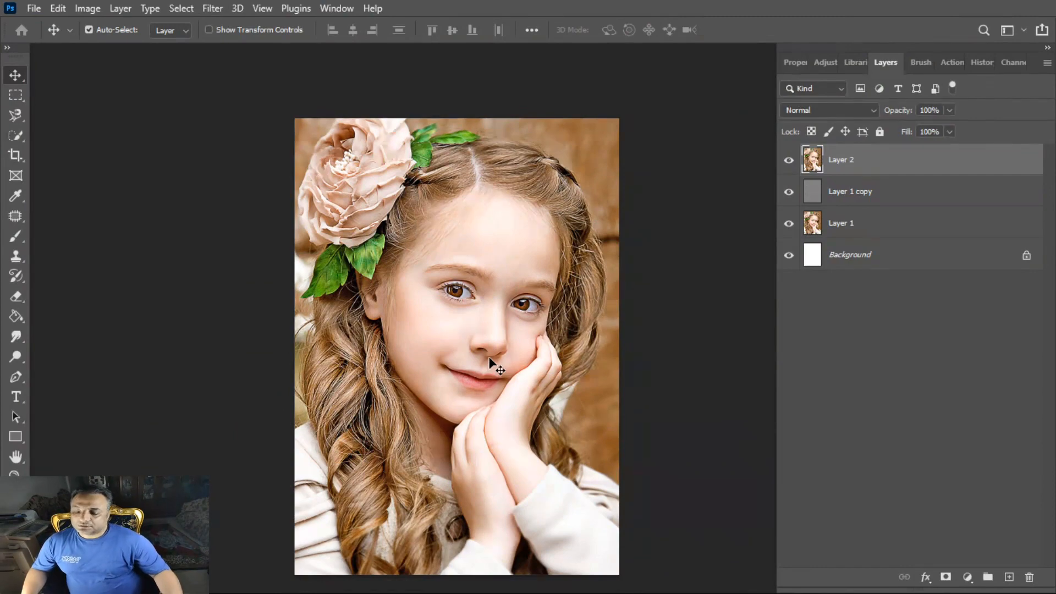
{"action": "left_click", "coordinate": [214, 9]}
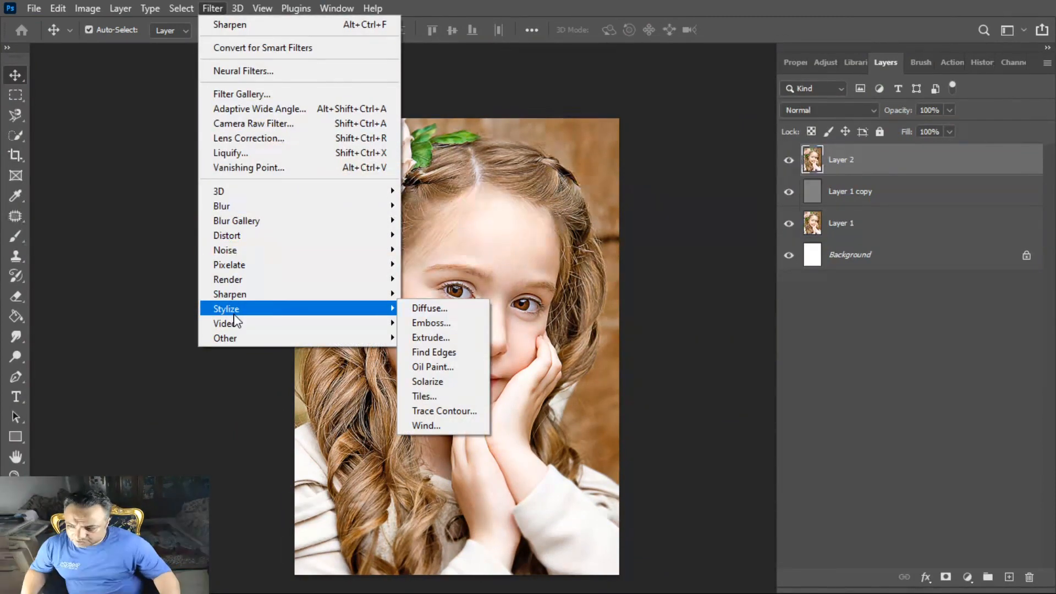
{"action": "mouse_move", "coordinate": [359, 298]}
{"action": "left_click", "coordinate": [443, 308]}
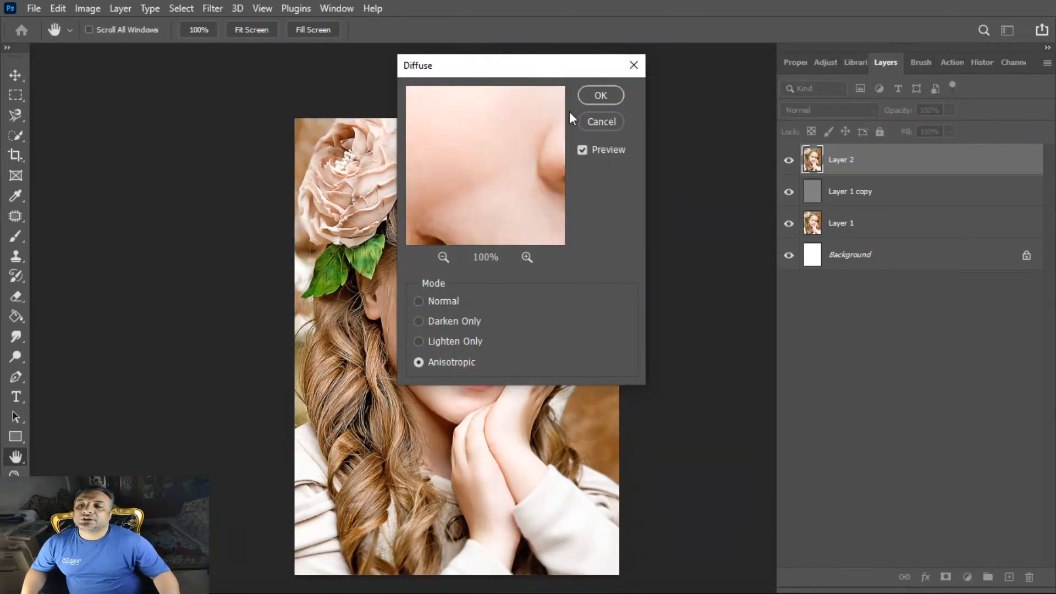
{"action": "left_click", "coordinate": [590, 94]}
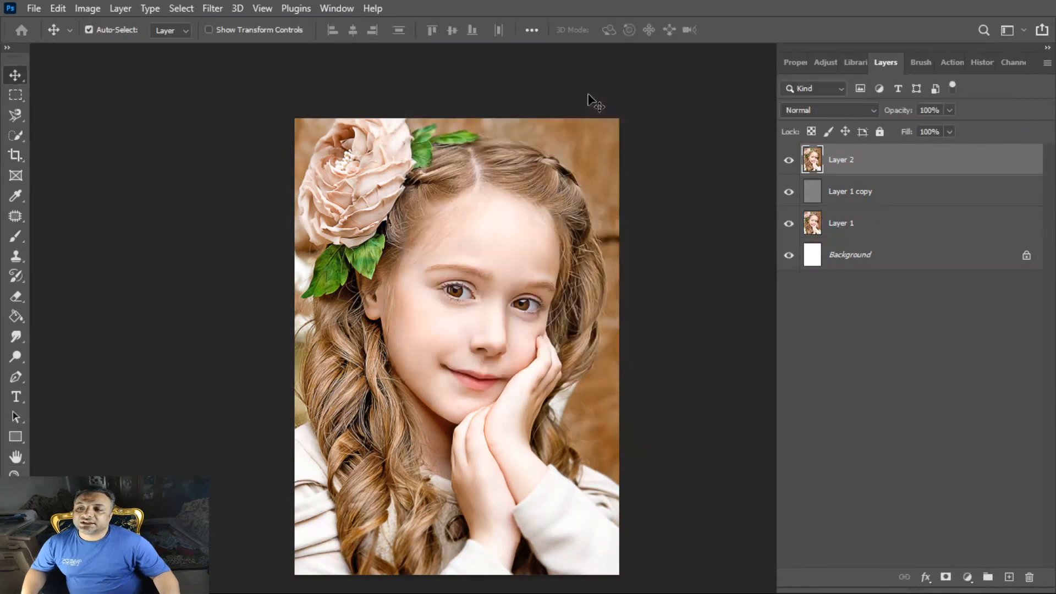
Step: Rotate the whole canvas 90° clockwise and reapply the Diffuse filter to the sideways portrait
{"action": "left_click", "coordinate": [81, 8]}
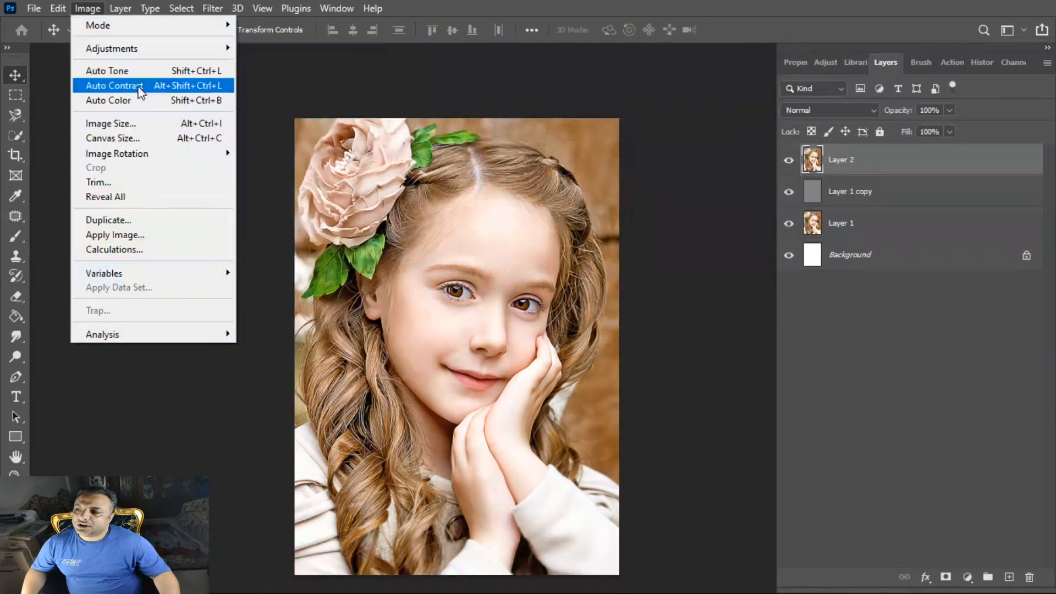
{"action": "mouse_move", "coordinate": [219, 154]}
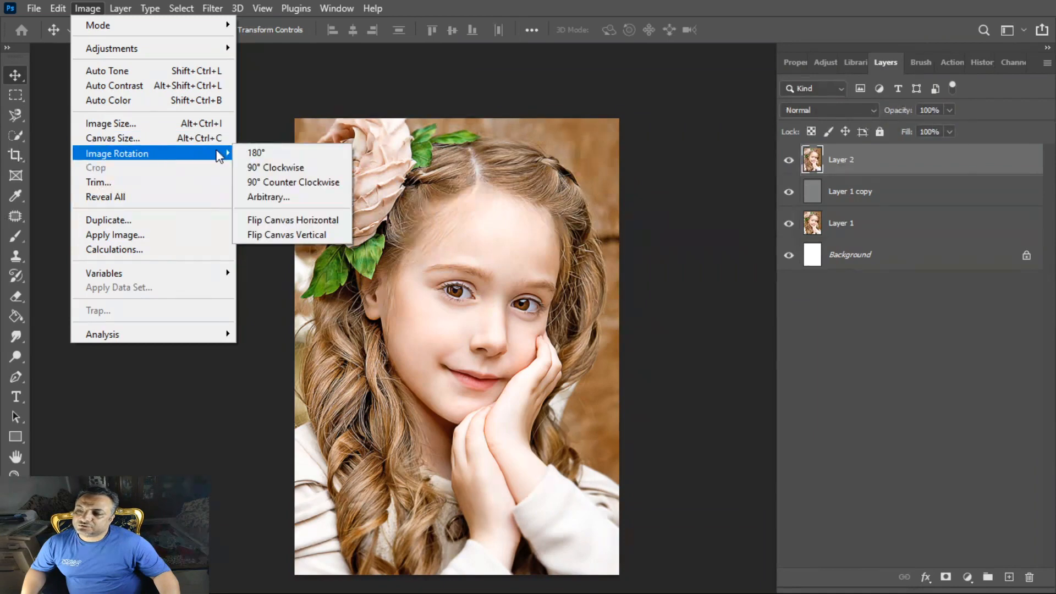
{"action": "left_click", "coordinate": [288, 173]}
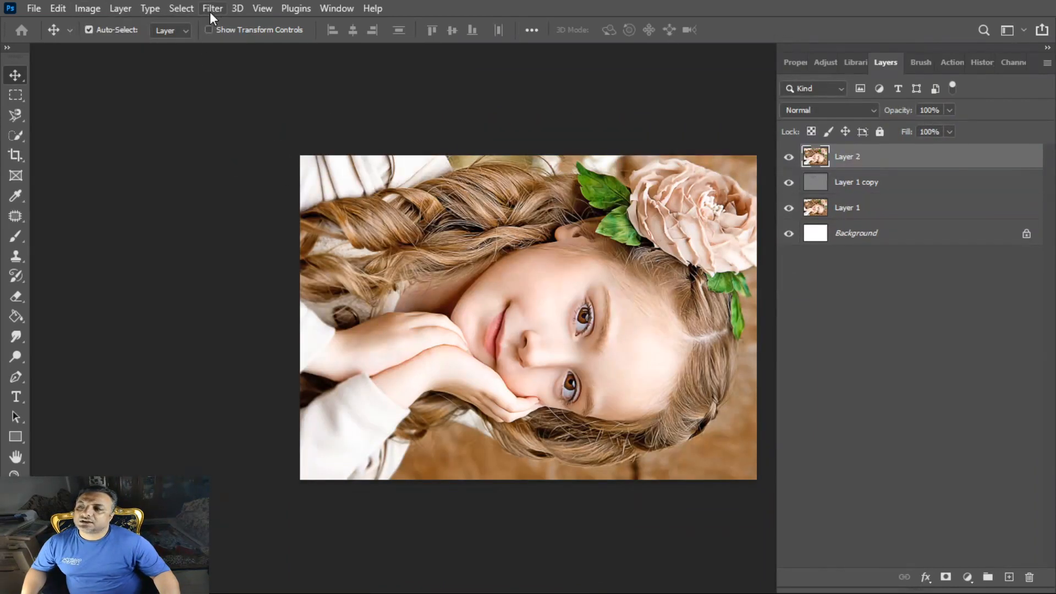
{"action": "left_click", "coordinate": [213, 8]}
{"action": "key", "text": "Escape"}
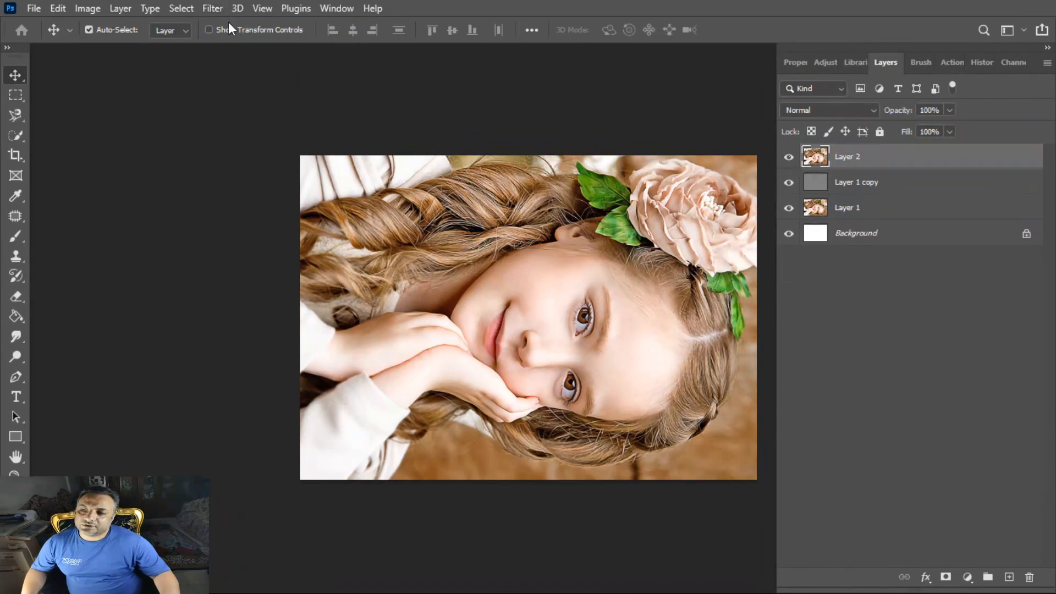
{"action": "left_click", "coordinate": [209, 9]}
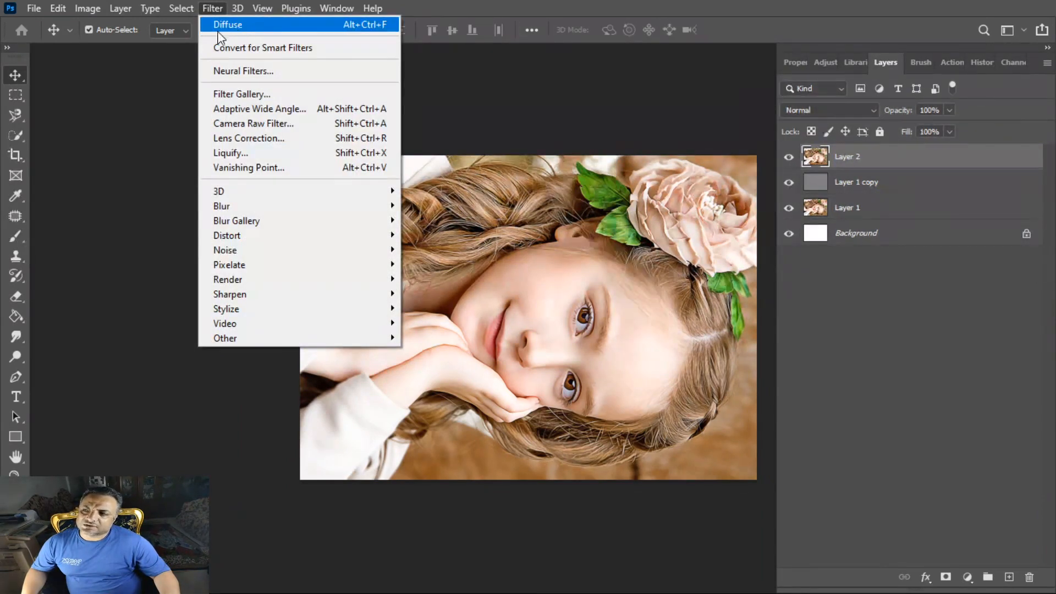
{"action": "left_click", "coordinate": [134, 77]}
Step: Rotate the canvas another 90° clockwise so the portrait is upside down and reapply the Diffuse filter
{"action": "left_click", "coordinate": [78, 10]}
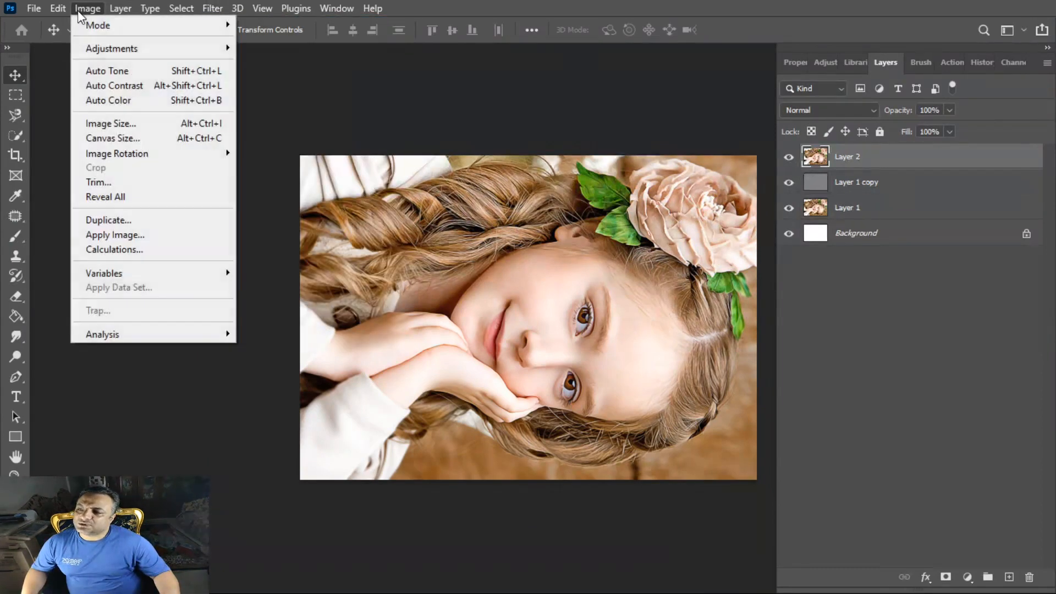
{"action": "mouse_move", "coordinate": [151, 159]}
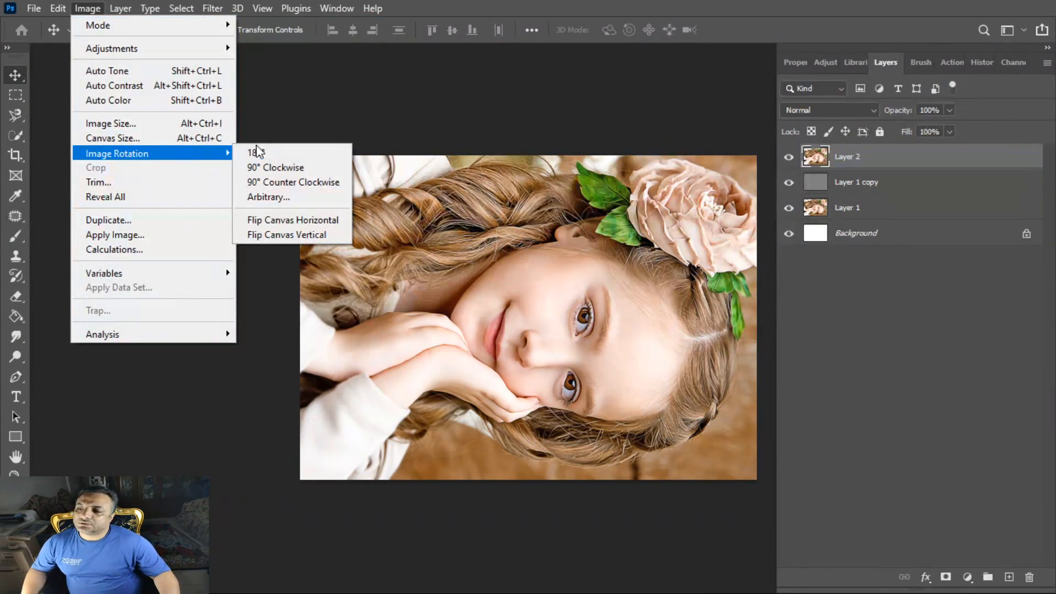
{"action": "left_click", "coordinate": [275, 167]}
{"action": "left_click", "coordinate": [213, 7]}
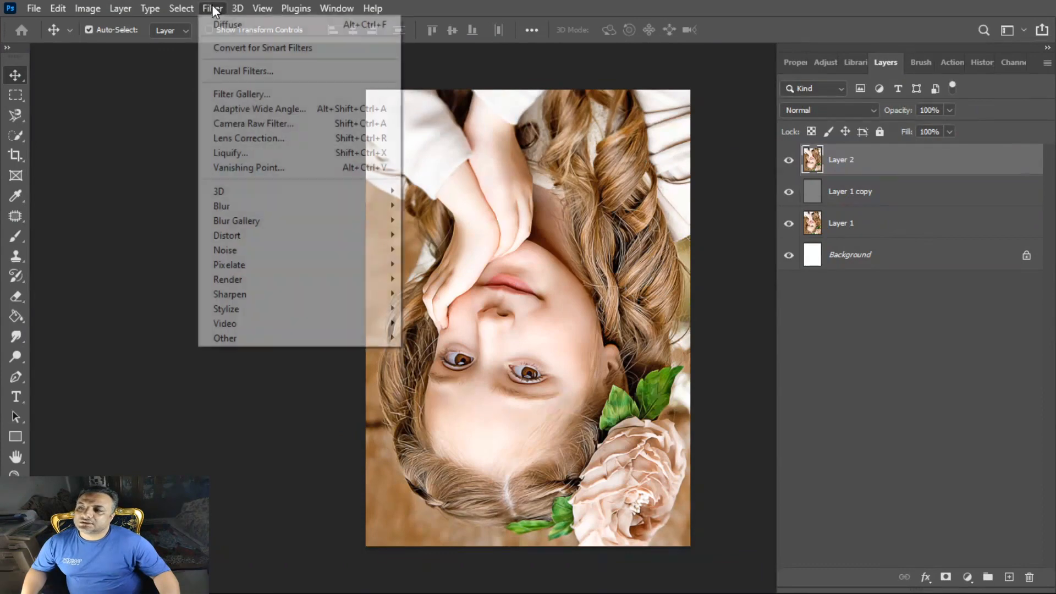
{"action": "left_click", "coordinate": [224, 24]}
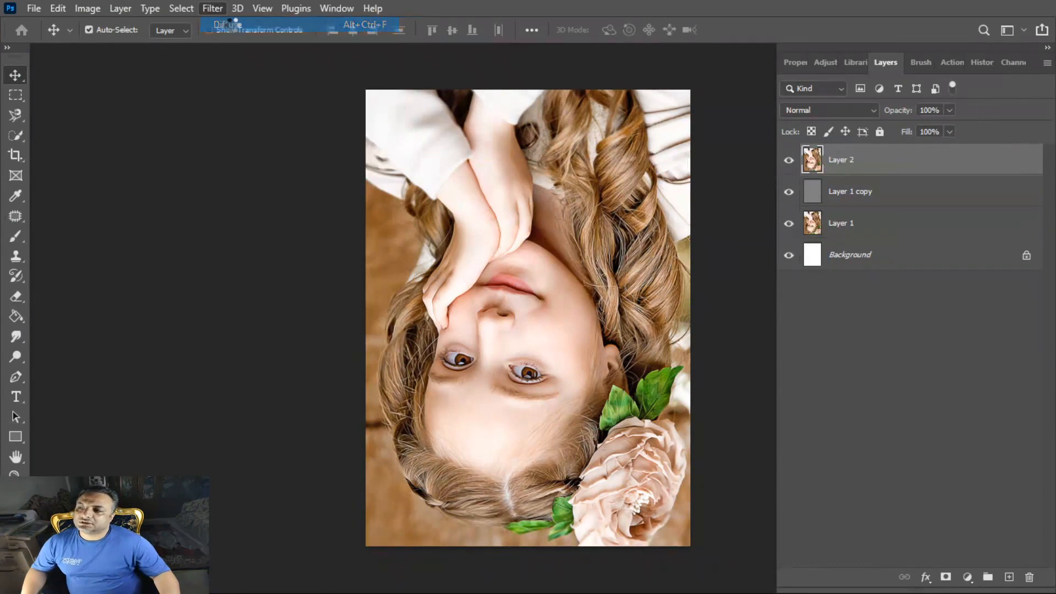
Step: Rotate the canvas 90° clockwise a third time and reapply the Diffuse filter to the top layer
{"action": "left_click", "coordinate": [86, 10]}
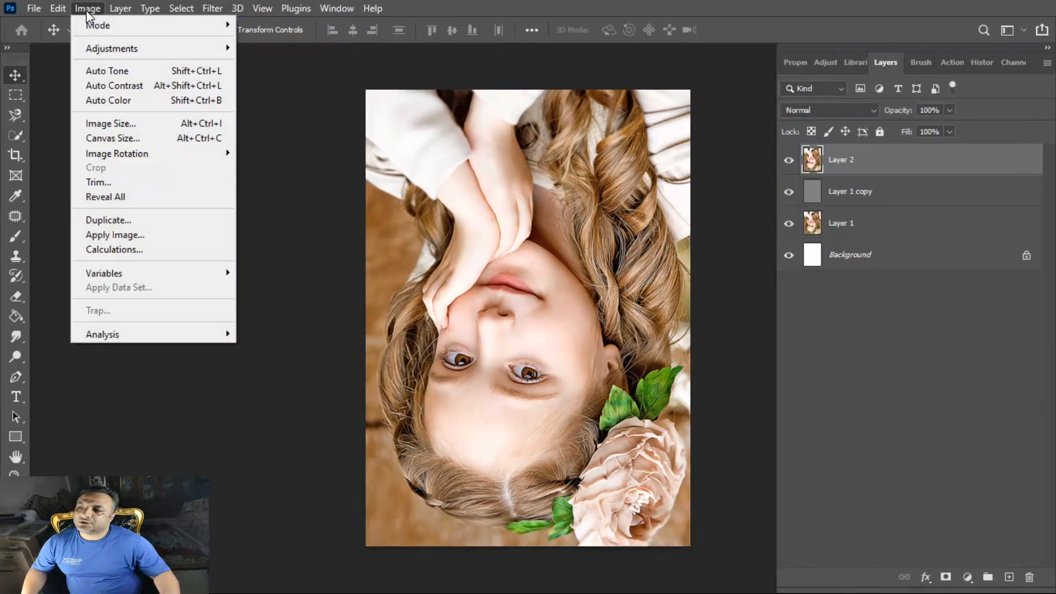
{"action": "mouse_move", "coordinate": [156, 163]}
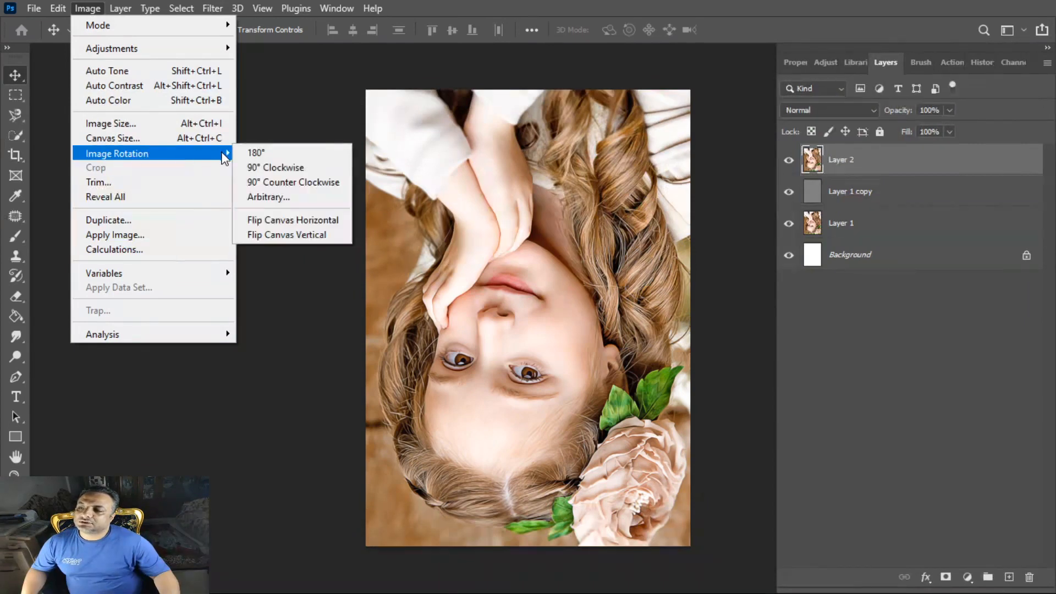
{"action": "left_click", "coordinate": [270, 168]}
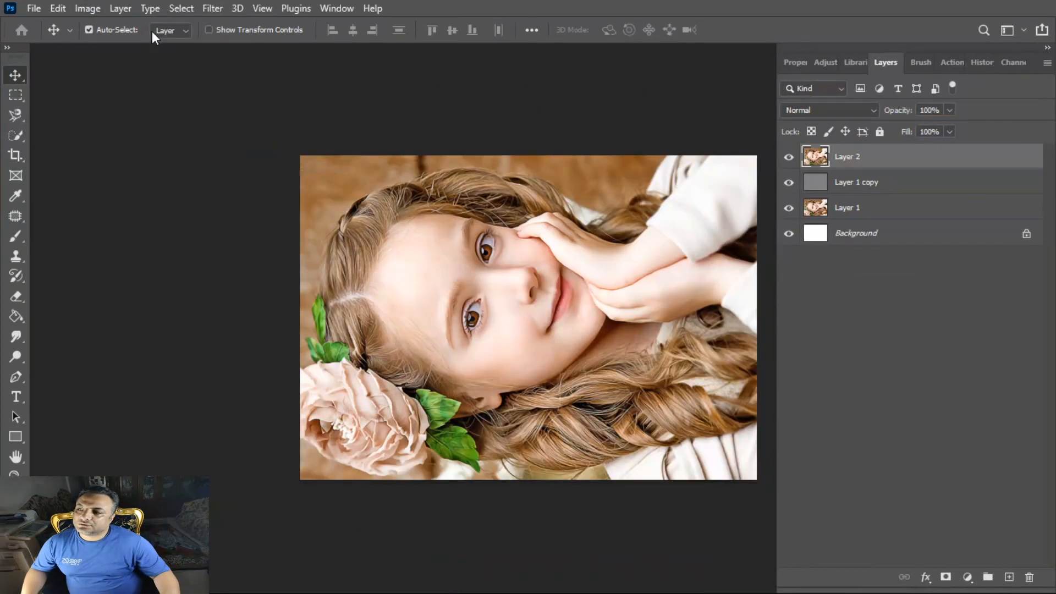
{"action": "left_click", "coordinate": [213, 9]}
{"action": "left_click", "coordinate": [226, 24]}
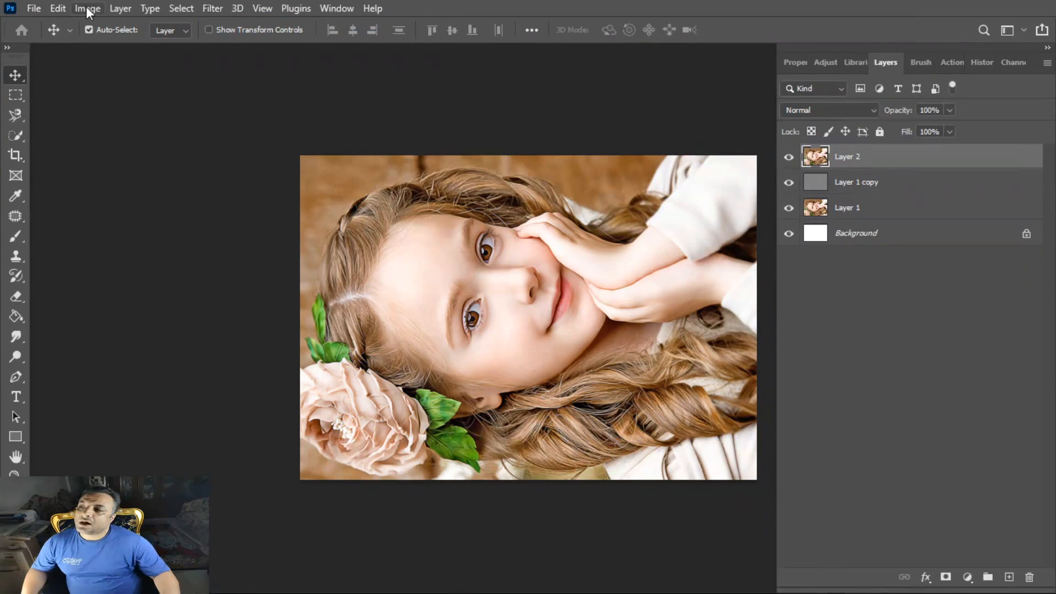
Step: Rotate the canvas 90° clockwise back to upright and reapply the Diffuse filter to the portrait
{"action": "left_click", "coordinate": [88, 9]}
{"action": "mouse_move", "coordinate": [155, 158]}
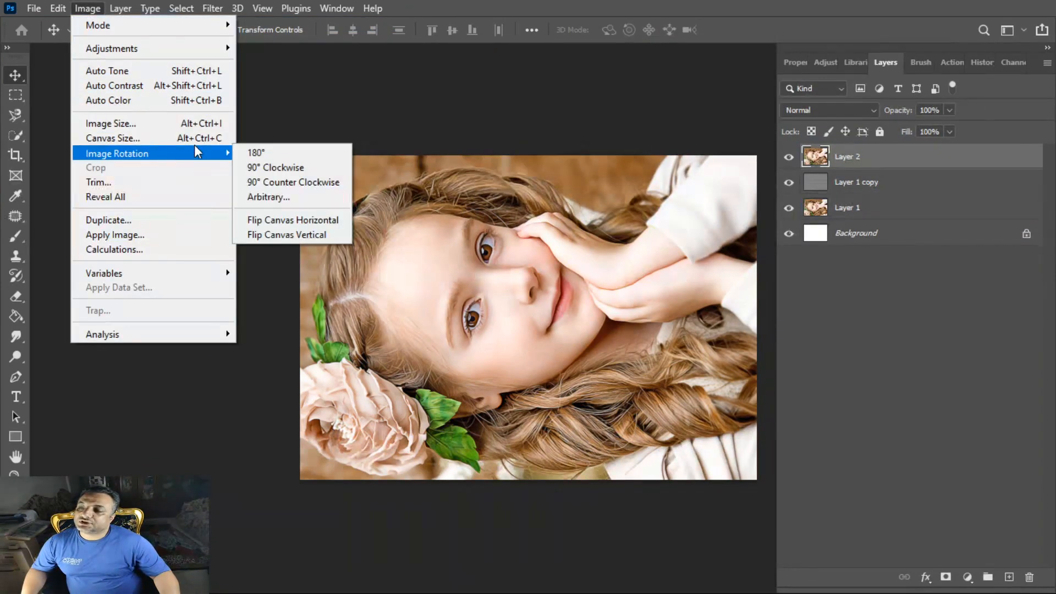
{"action": "left_click", "coordinate": [284, 173]}
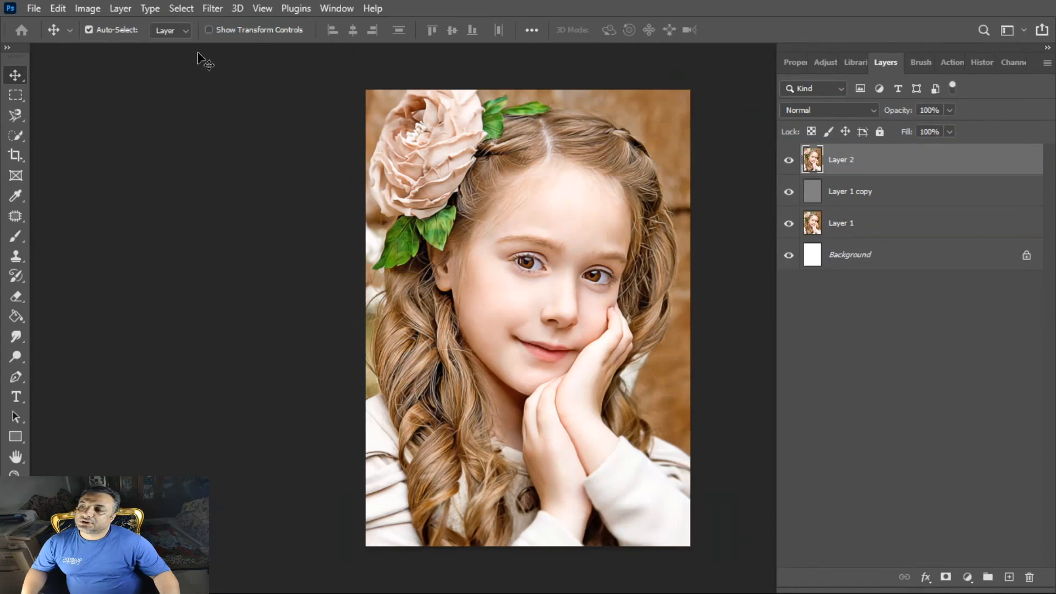
{"action": "left_click", "coordinate": [210, 8]}
{"action": "left_click", "coordinate": [226, 27]}
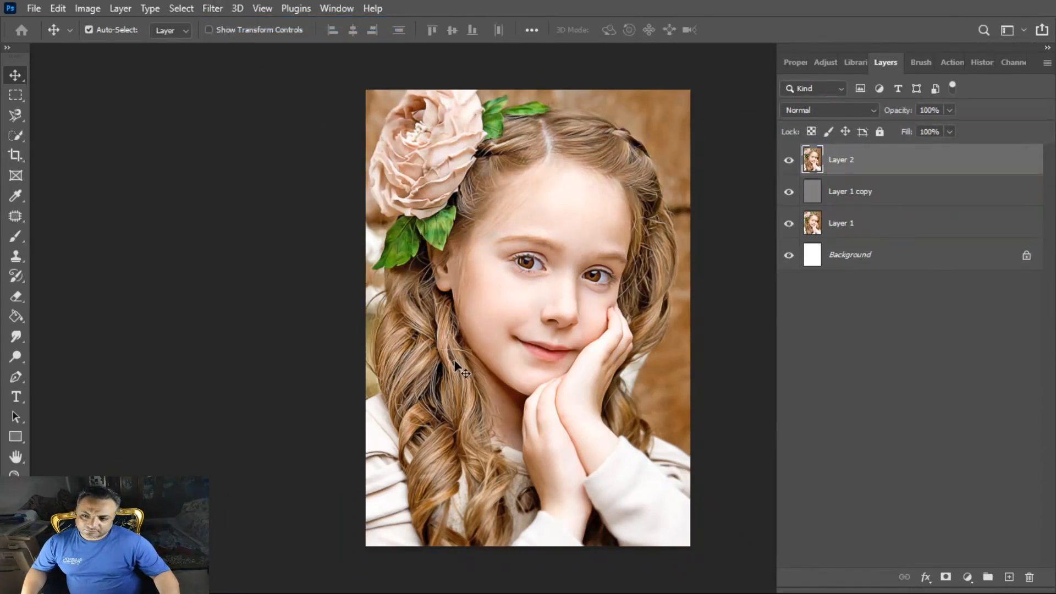
Step: Examine the diffused hair, skin, hand and eyes up close across the portrait
{"action": "key", "text": "ctrl+plus"}
{"action": "key", "text": "ctrl+plus"}
{"action": "key", "text": "ctrl+plus"}
{"action": "key", "text": "ctrl+plus"}
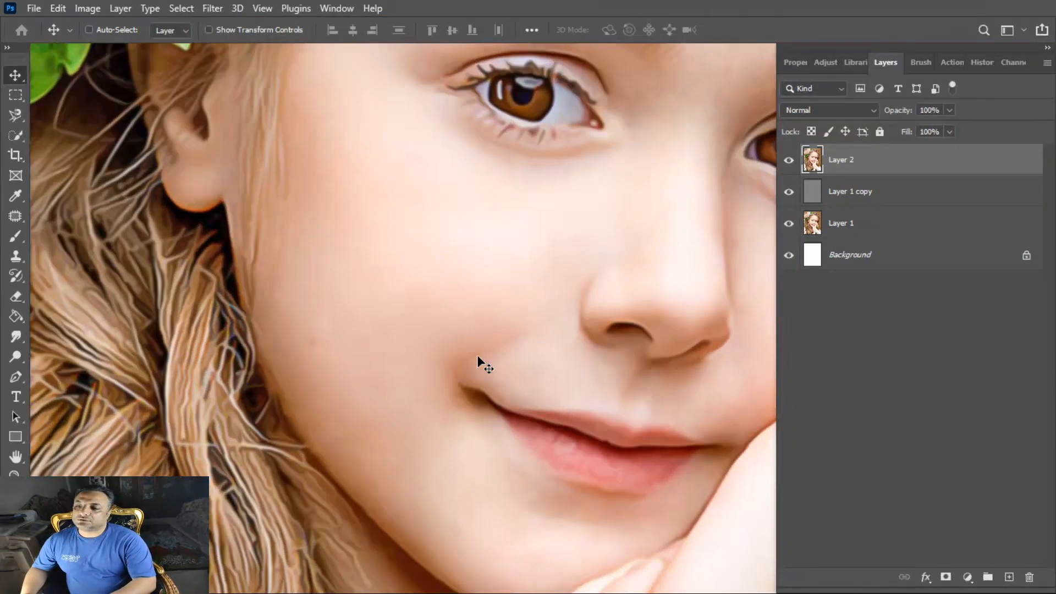
{"action": "key", "text": "space"}
{"action": "left_click_drag", "start_coordinate": [478, 356], "coordinate": [320, 590]}
{"action": "left_click_drag", "start_coordinate": [523, 71], "coordinate": [337, 382]}
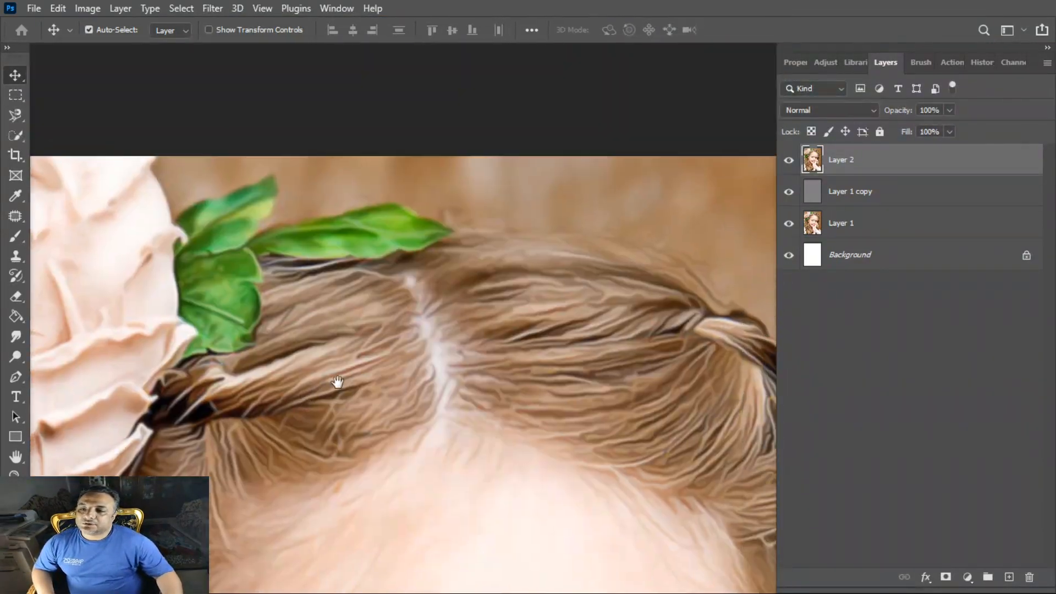
{"action": "left_click_drag", "start_coordinate": [522, 424], "coordinate": [297, 249]}
{"action": "left_click_drag", "start_coordinate": [671, 442], "coordinate": [453, 354]}
{"action": "left_click_drag", "start_coordinate": [352, 498], "coordinate": [563, 257]}
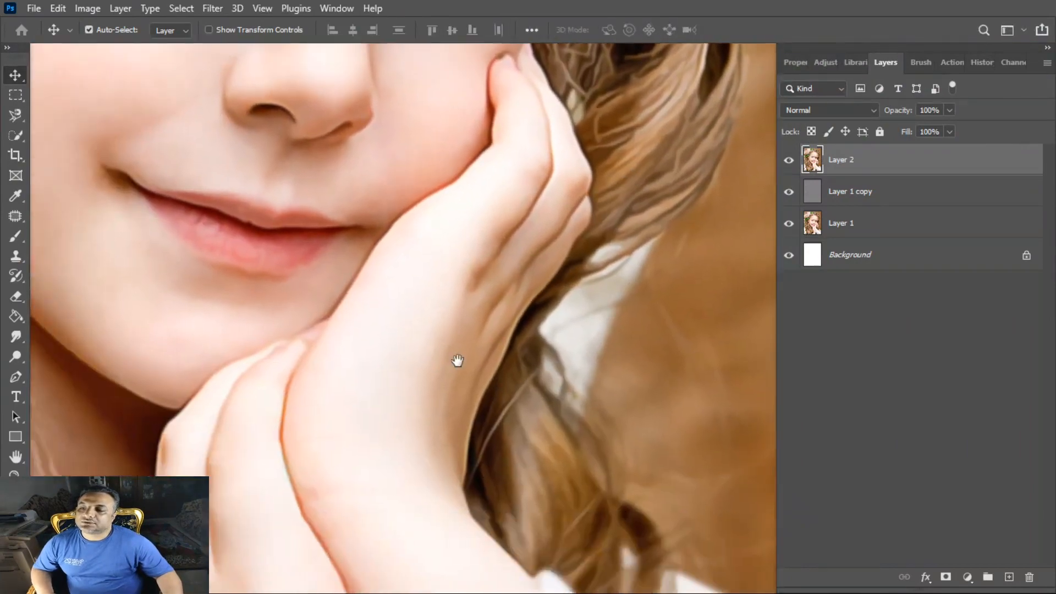
{"action": "left_click_drag", "start_coordinate": [331, 539], "coordinate": [579, 406]}
{"action": "mouse_move", "coordinate": [285, 398]}
{"action": "left_mouse_down"}
{"action": "mouse_move", "coordinate": [422, 455]}
{"action": "mouse_move", "coordinate": [353, 460]}
{"action": "mouse_move", "coordinate": [207, 394]}
{"action": "mouse_move", "coordinate": [274, 384]}
{"action": "left_mouse_up"}
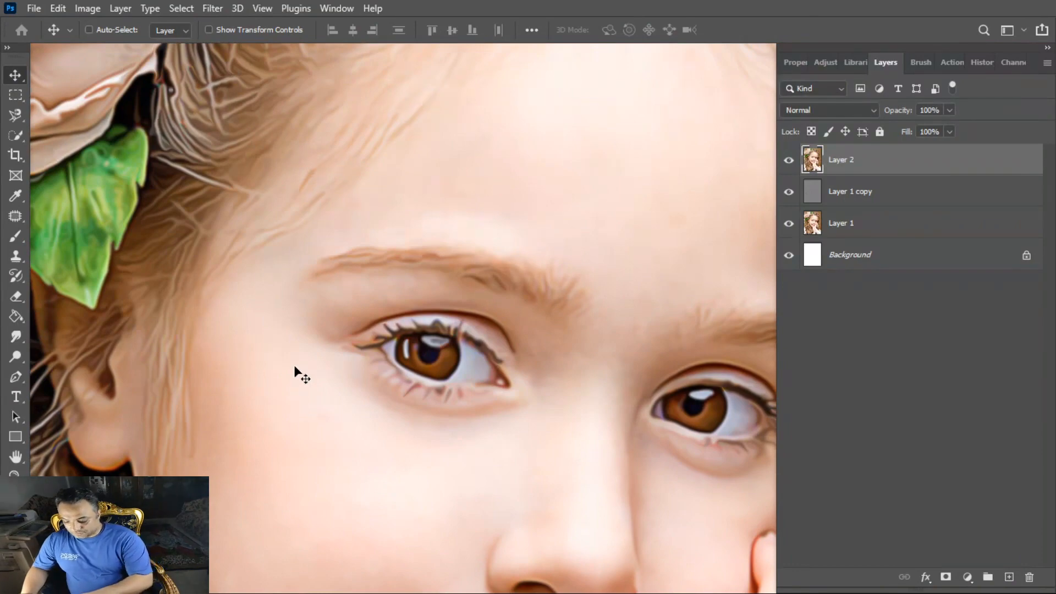
Step: Duplicate Layer 2 and resample the image to a resolution of 300 pixels/inch
{"action": "key", "text": "ctrl+j"}
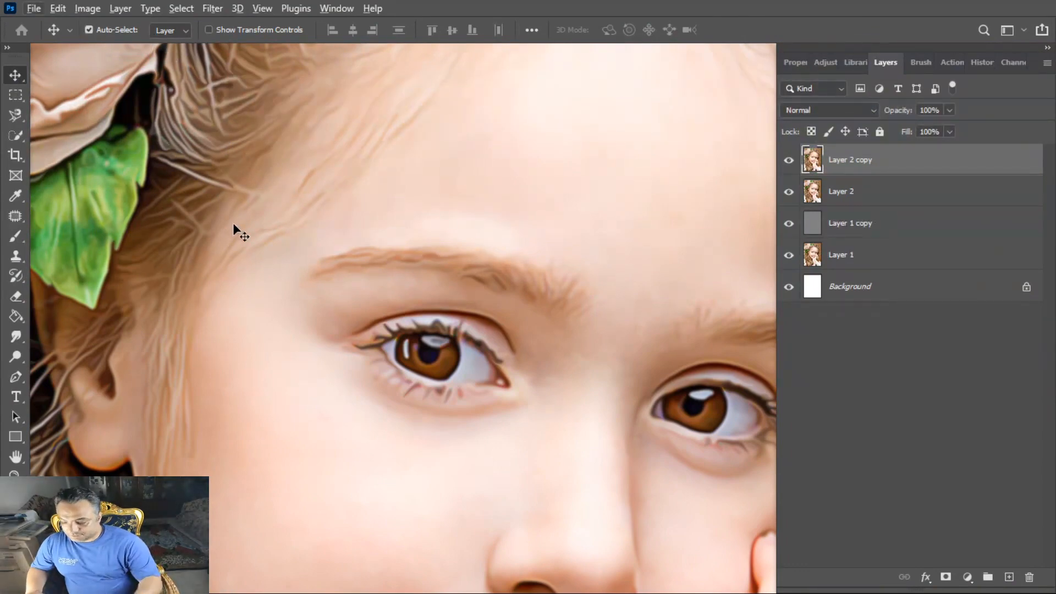
{"action": "left_click", "coordinate": [75, 8]}
{"action": "mouse_move", "coordinate": [130, 34]}
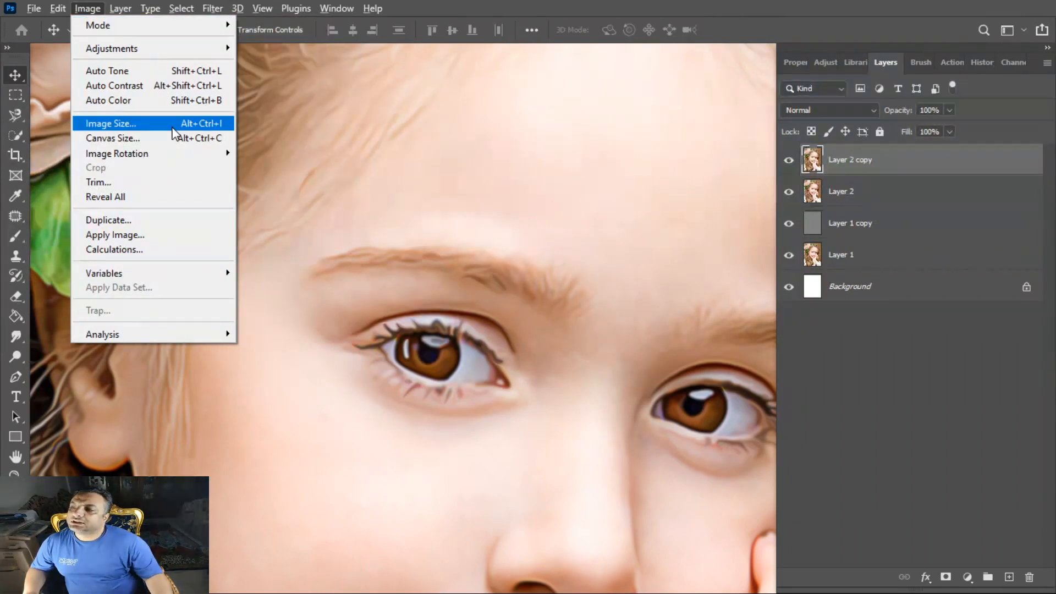
{"action": "left_click", "coordinate": [110, 123]}
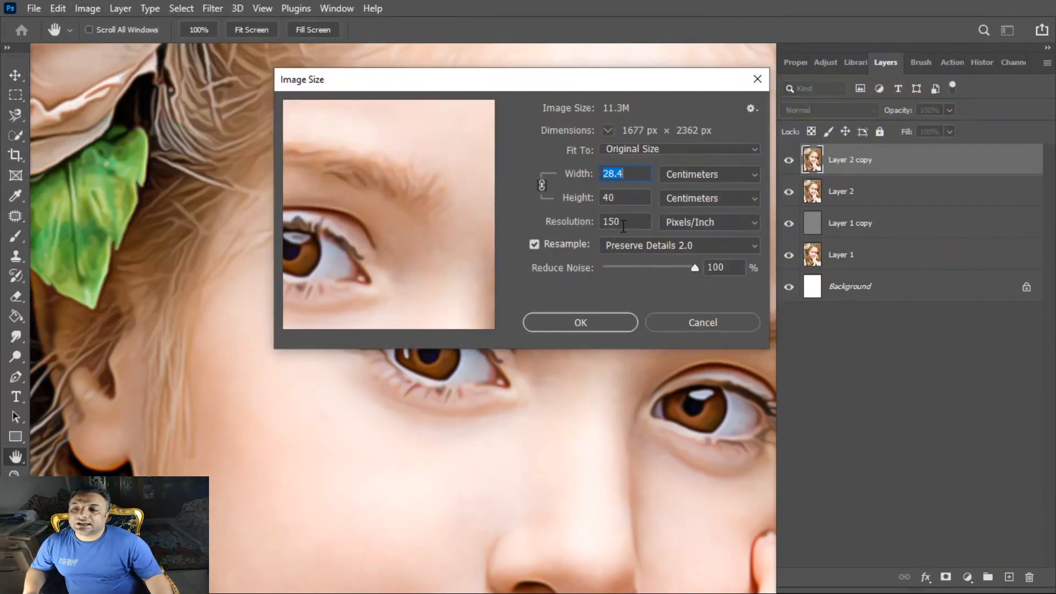
{"action": "double_click", "coordinate": [597, 223]}
{"action": "type", "text": "300"}
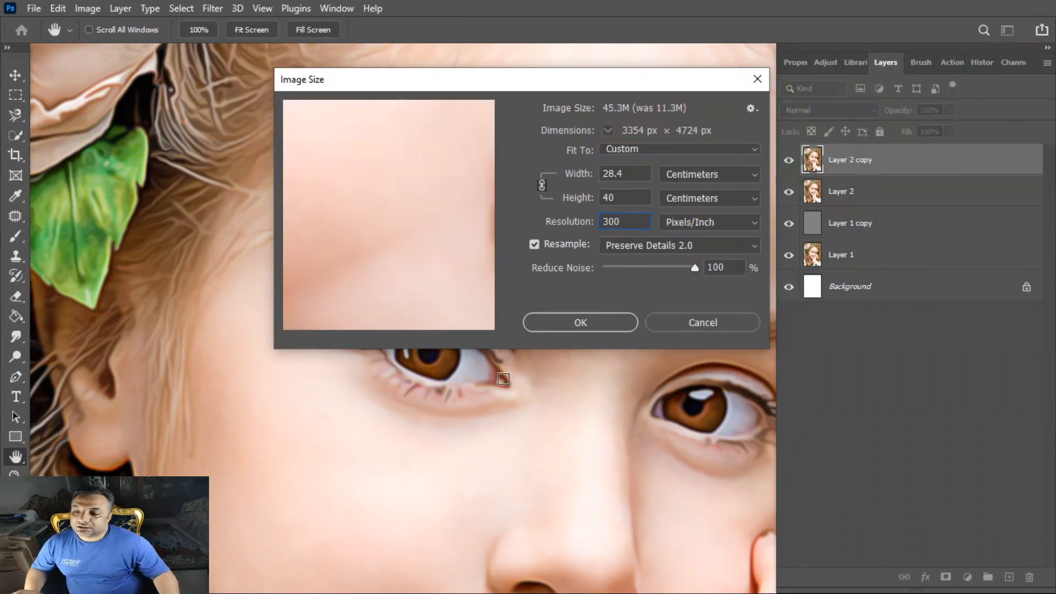
{"action": "left_click", "coordinate": [573, 324]}
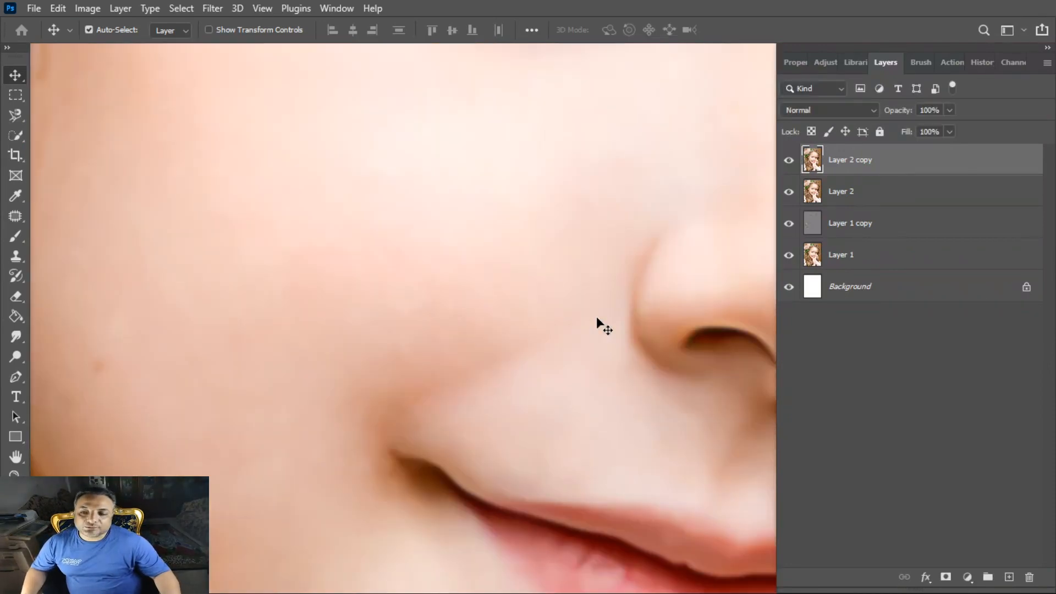
Step: Raise the saturation of the top portrait layer to +28 with Hue/Saturation
{"action": "key", "text": "ctrl+0"}
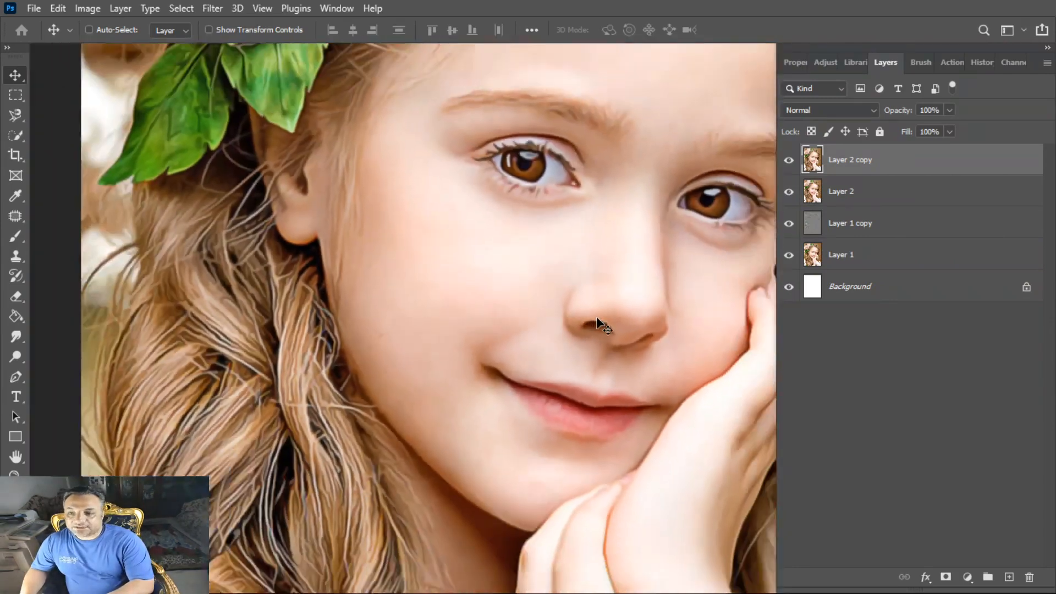
{"action": "key", "text": "ctrl+u"}
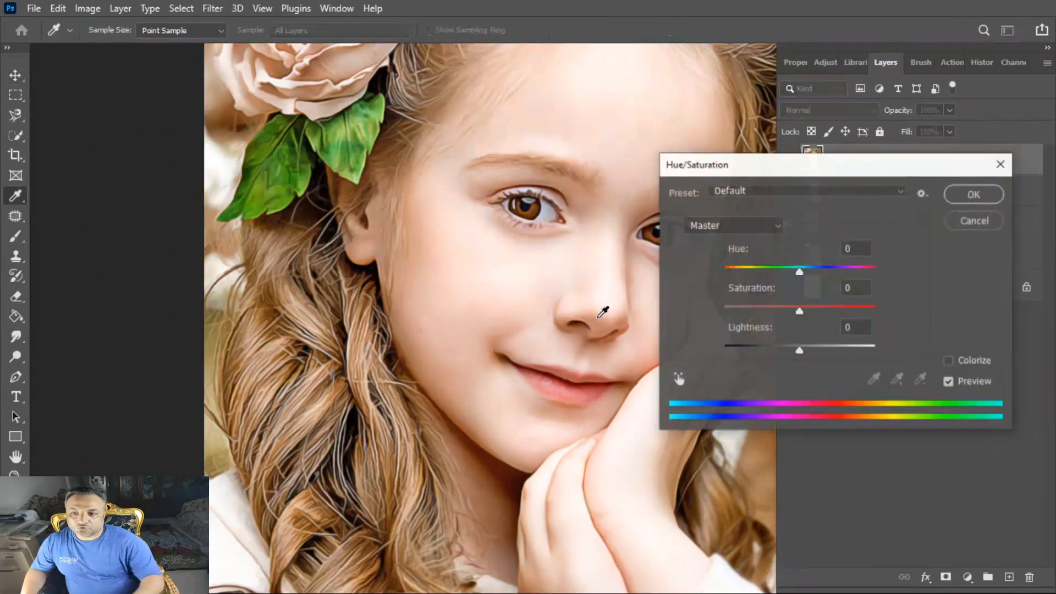
{"action": "left_click_drag", "start_coordinate": [804, 311], "coordinate": [821, 313]}
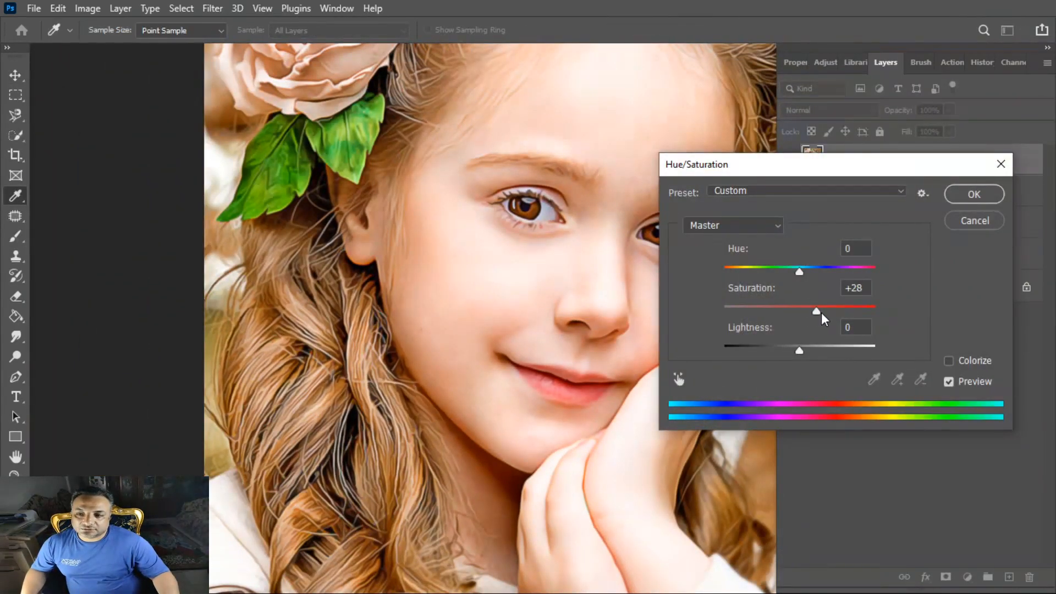
{"action": "left_click", "coordinate": [970, 194]}
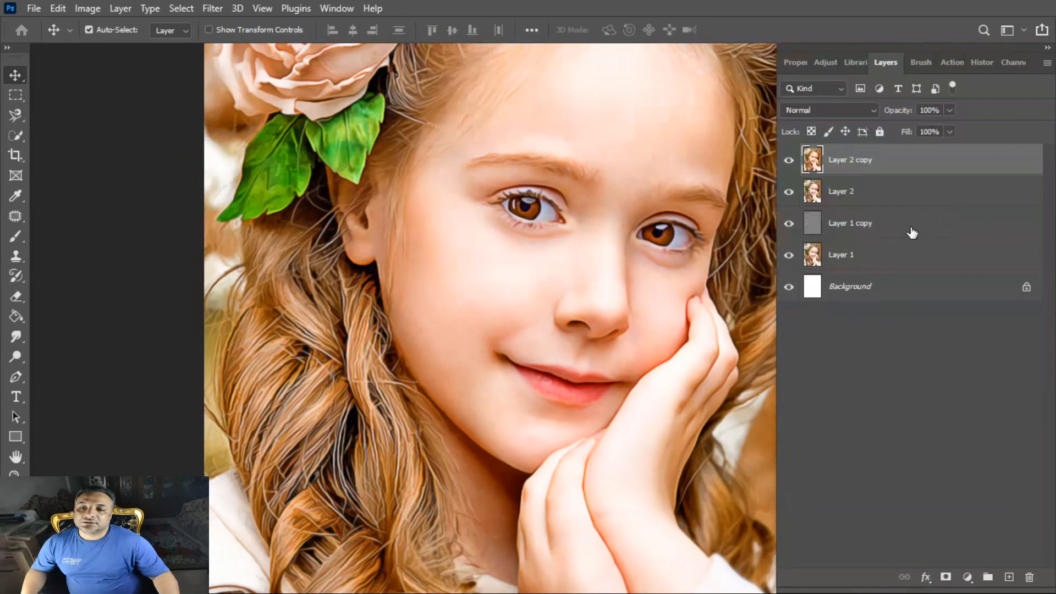
Step: Duplicate the saturated layer, open the Filter Gallery on the copy and inspect the effect on the flower petals
{"action": "key", "text": "ctrl+j"}
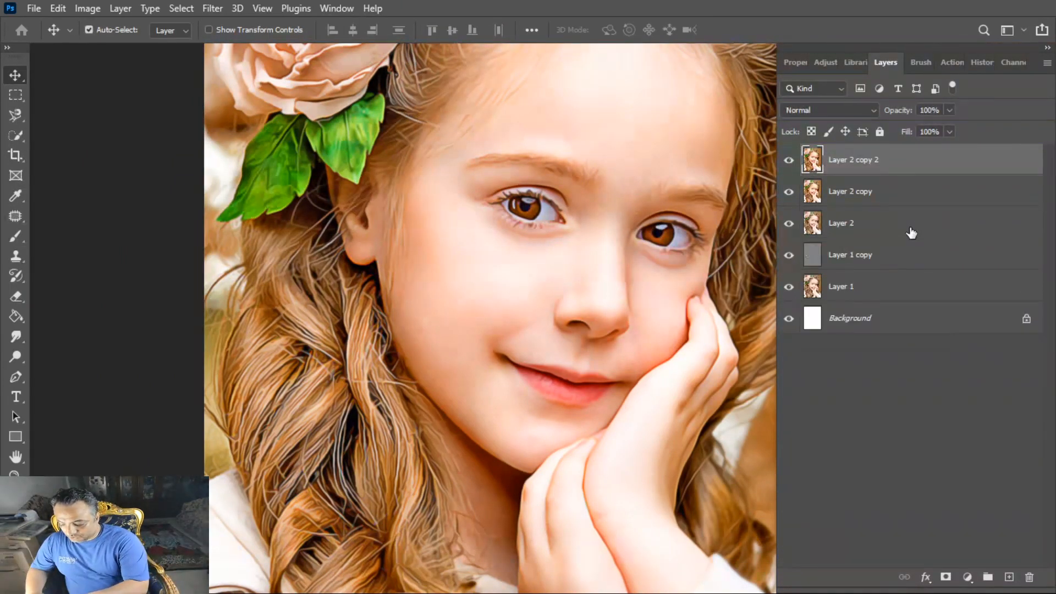
{"action": "key", "text": "alt+t"}
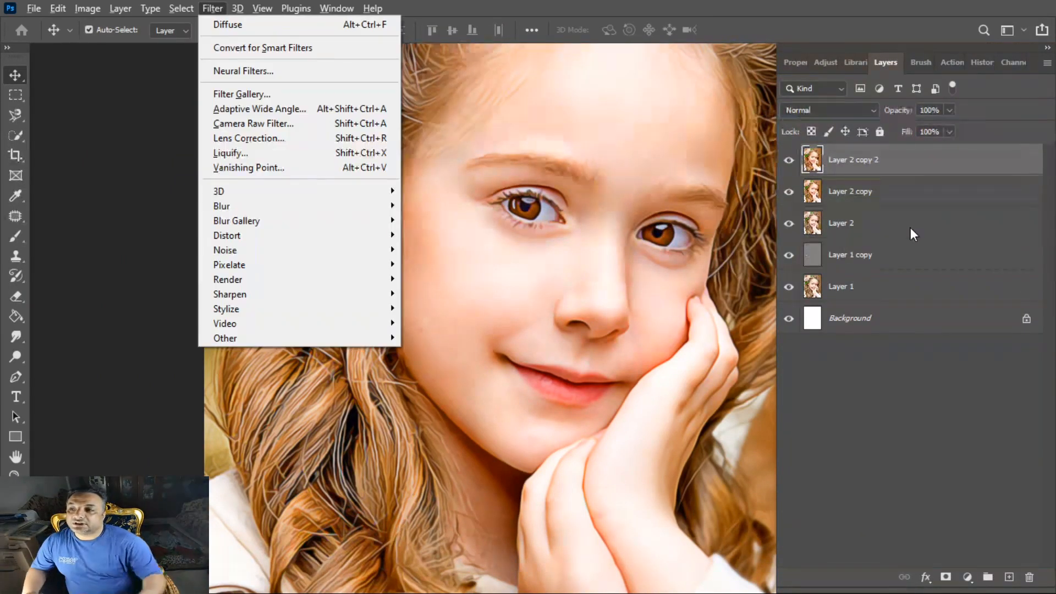
{"action": "key", "text": "g"}
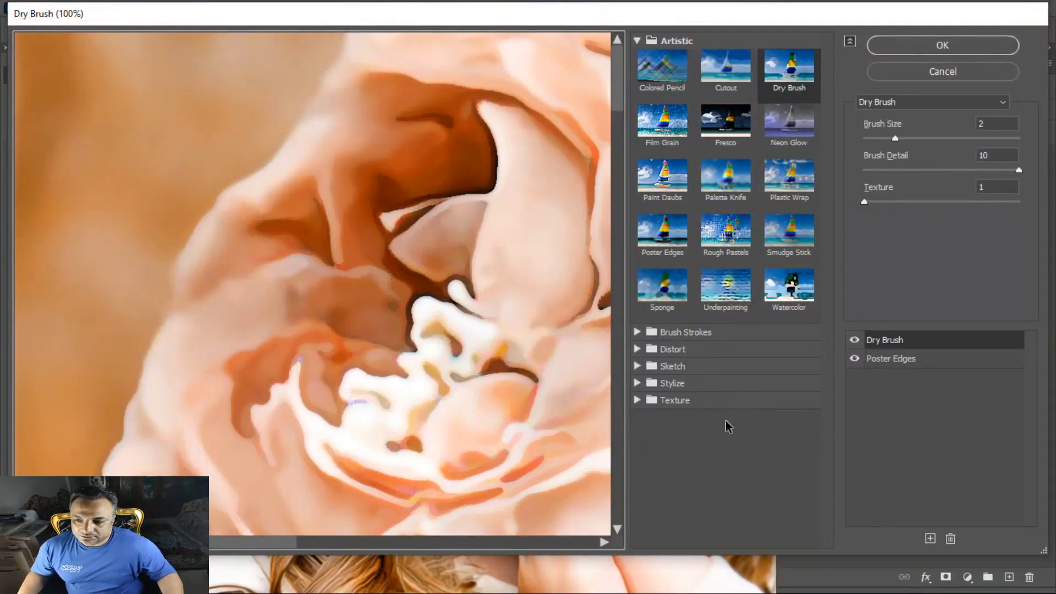
{"action": "left_click_drag", "start_coordinate": [498, 361], "coordinate": [233, 358]}
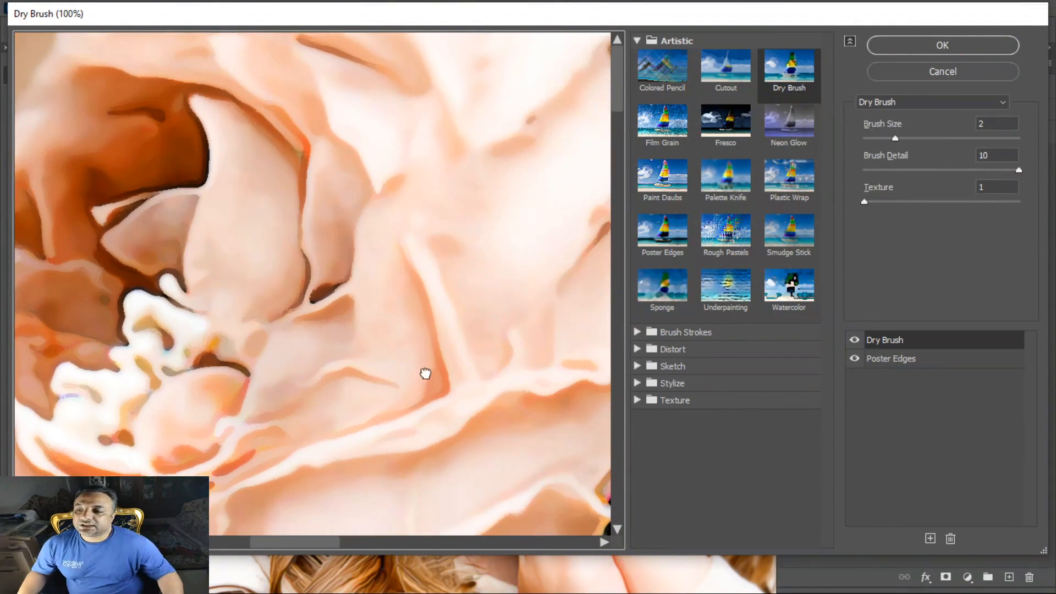
{"action": "left_click_drag", "start_coordinate": [426, 373], "coordinate": [321, 248]}
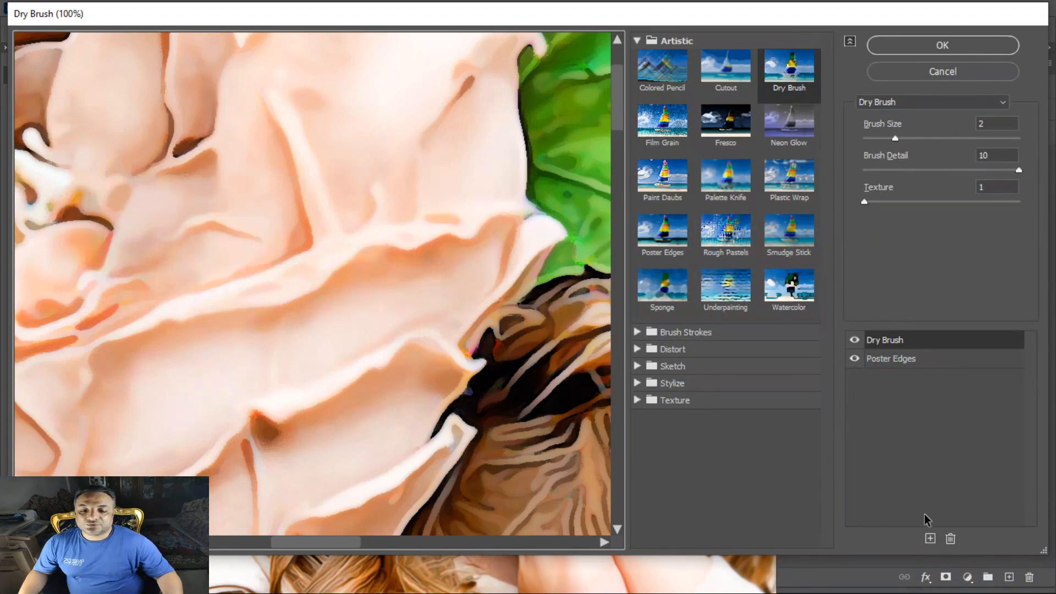
Step: Replace the Dry Brush effect above Poster Edges with a new Dry Brush at Brush Size 2, Brush Detail 8 and Texture 1, and apply both effects
{"action": "left_click", "coordinate": [951, 539]}
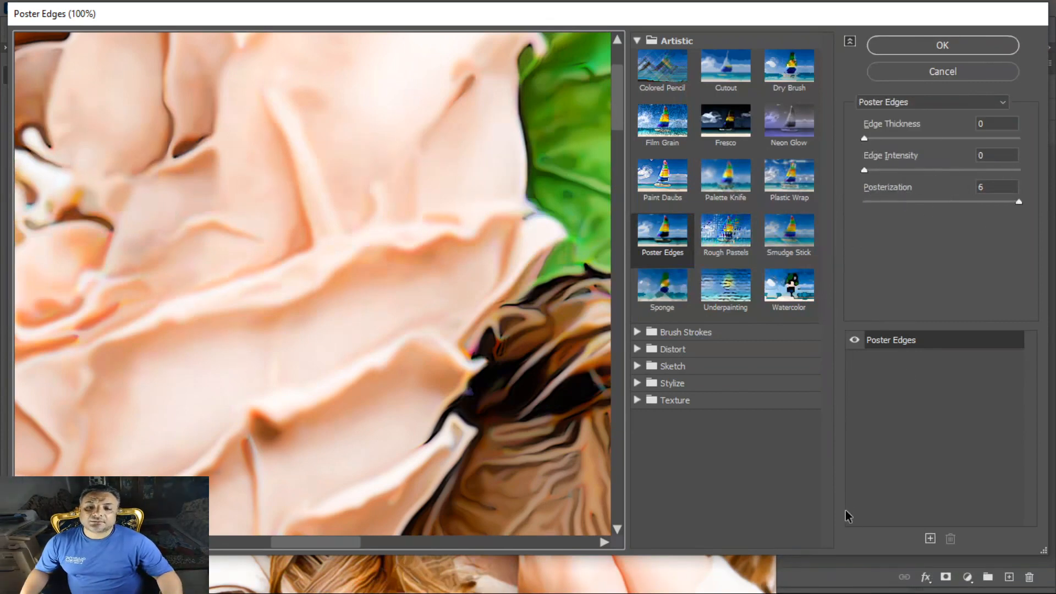
{"action": "left_click", "coordinate": [930, 538]}
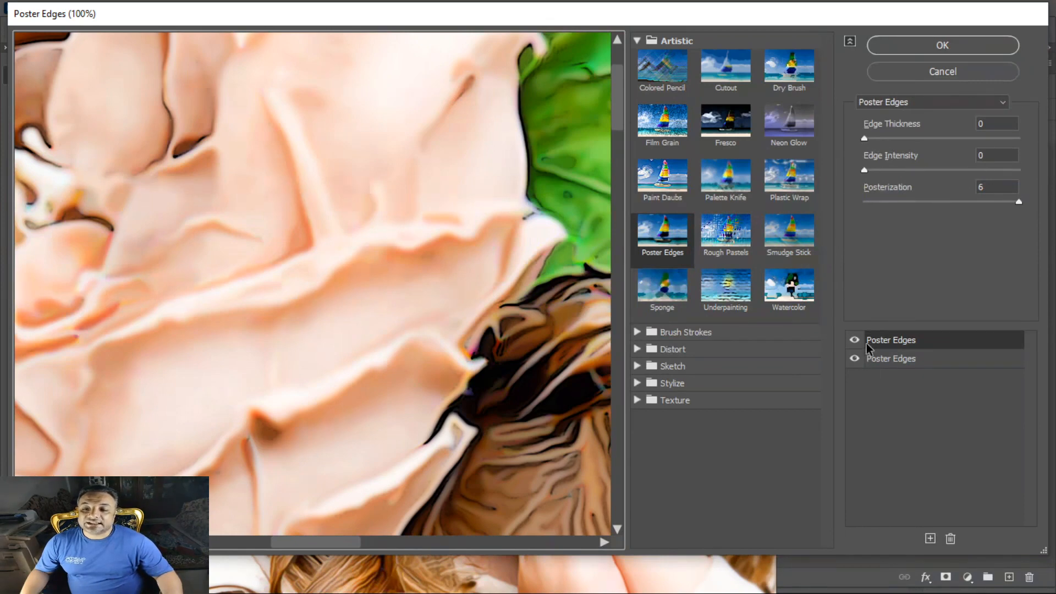
{"action": "left_click", "coordinate": [789, 66]}
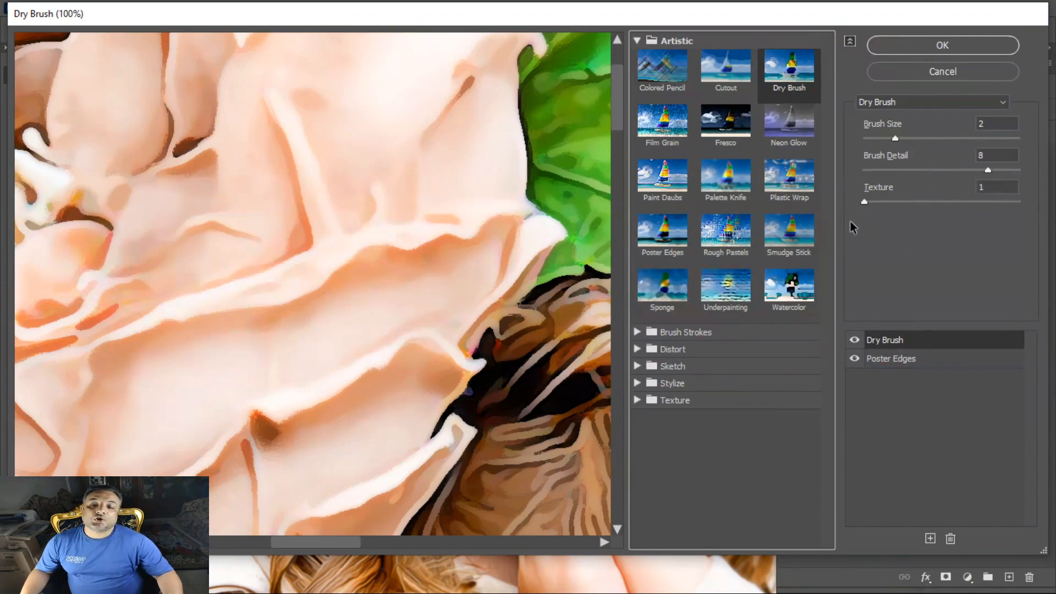
{"action": "left_click_drag", "start_coordinate": [523, 432], "coordinate": [247, 182]}
{"action": "left_click_drag", "start_coordinate": [468, 441], "coordinate": [394, 116]}
{"action": "left_click_drag", "start_coordinate": [554, 363], "coordinate": [533, 71]}
{"action": "left_click_drag", "start_coordinate": [533, 304], "coordinate": [330, 168]}
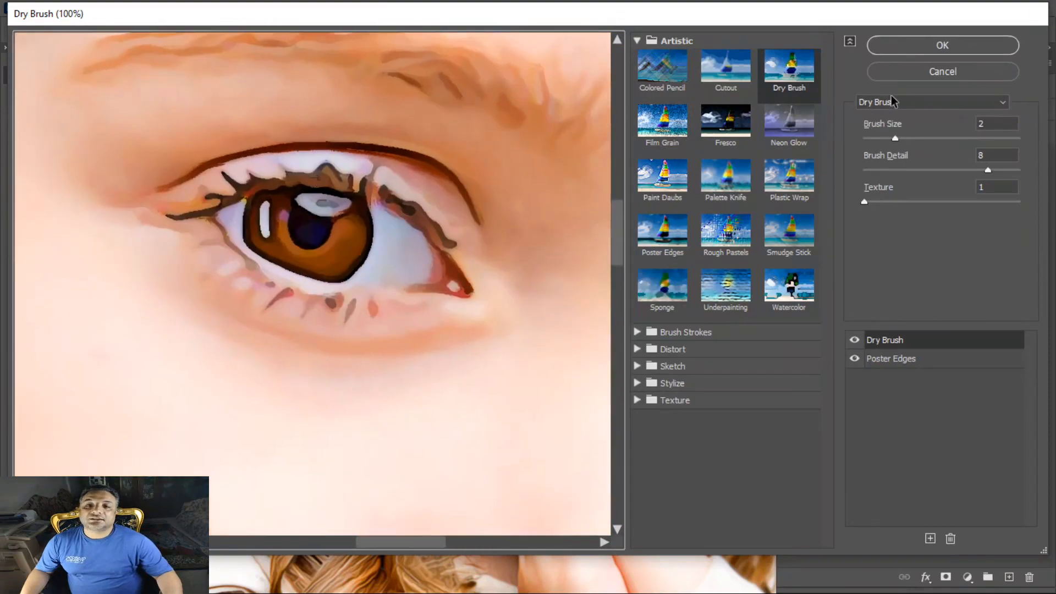
{"action": "left_click", "coordinate": [929, 47]}
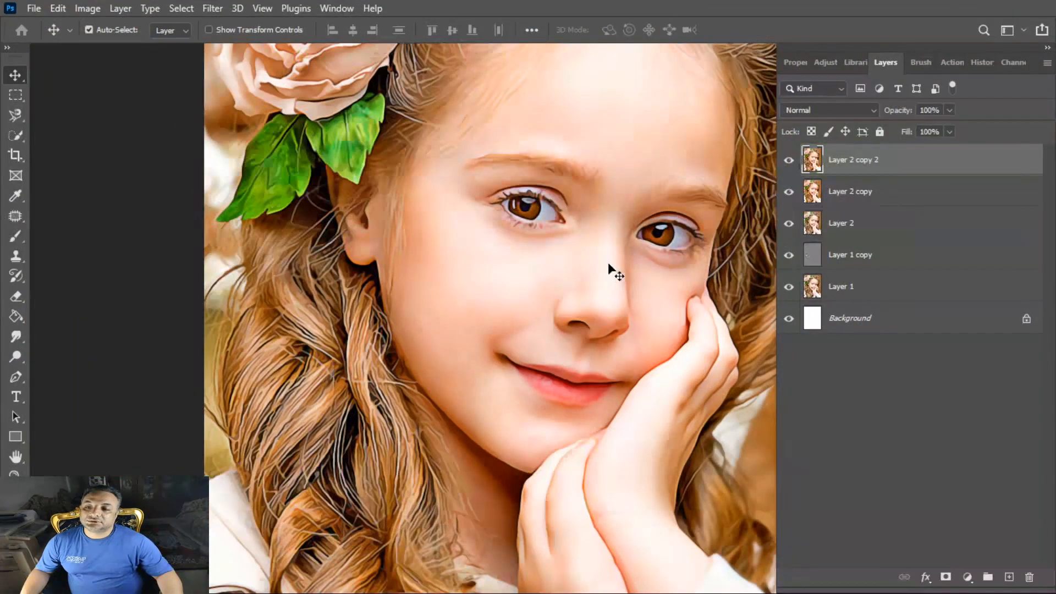
Step: Examine the painted look of the skin, eyes, hand and hair strands up close, and of the portrait as a whole
{"action": "key", "text": "ctrl+plus"}
{"action": "key", "text": "ctrl+plus"}
{"action": "key", "text": "ctrl+plus"}
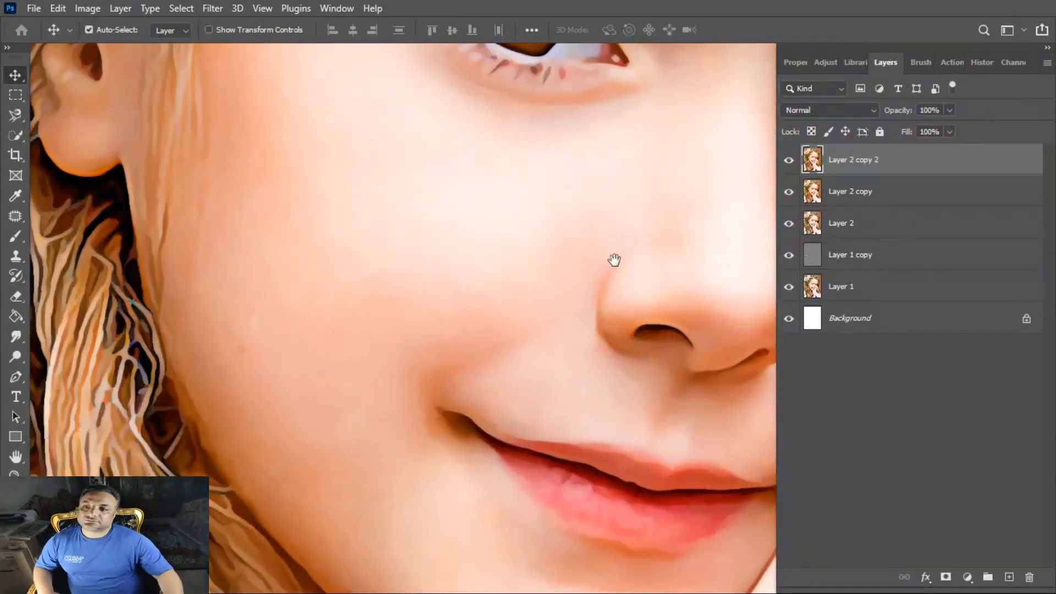
{"action": "left_click_drag", "start_coordinate": [516, 303], "coordinate": [236, 214]}
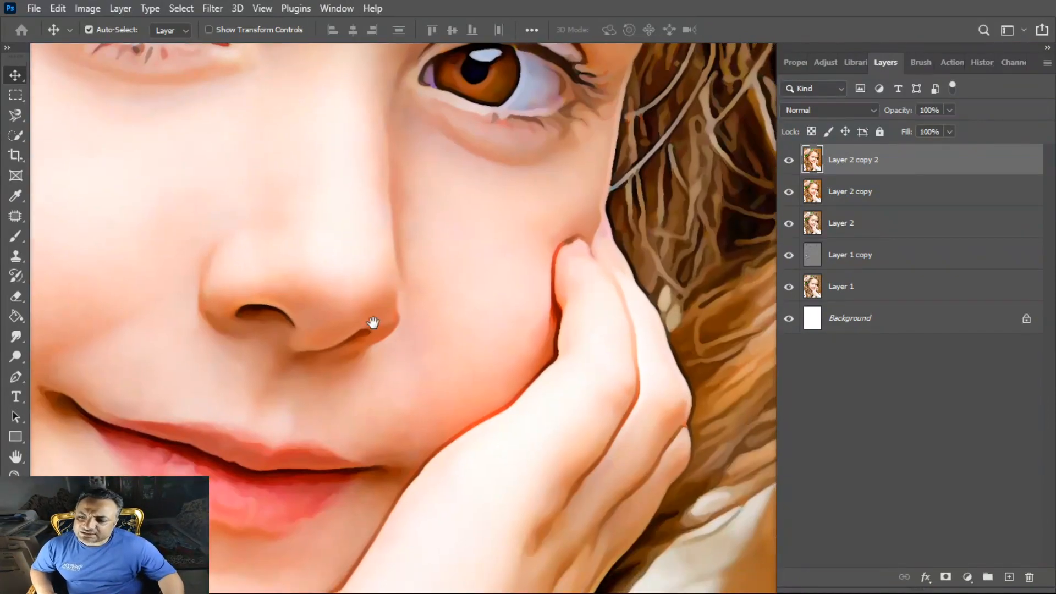
{"action": "left_click_drag", "start_coordinate": [373, 323], "coordinate": [387, 490]}
{"action": "left_click_drag", "start_coordinate": [380, 436], "coordinate": [508, 285]}
{"action": "left_click_drag", "start_coordinate": [463, 418], "coordinate": [564, 370]}
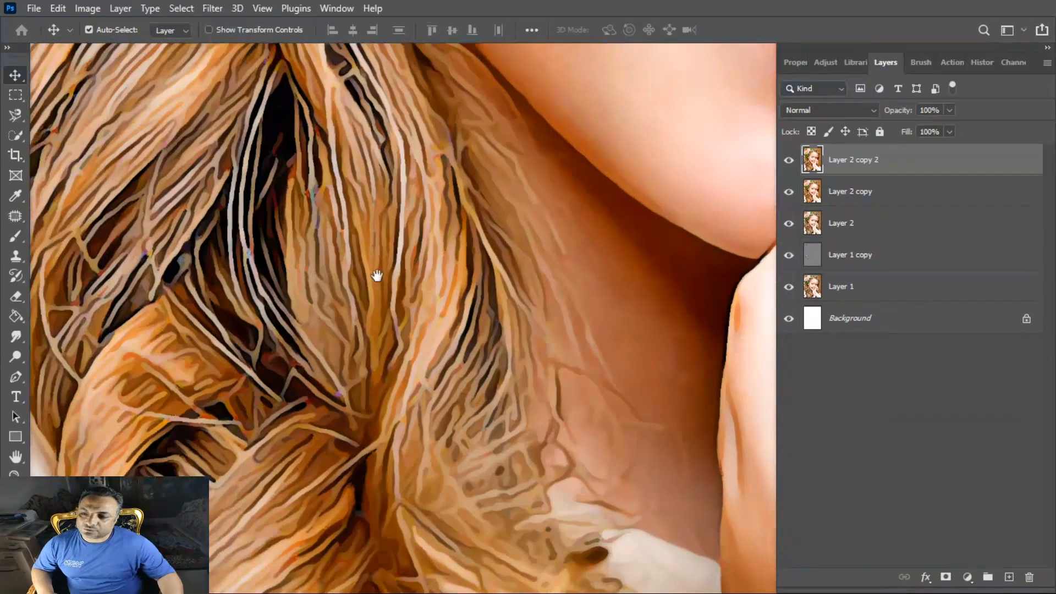
{"action": "left_click_drag", "start_coordinate": [377, 276], "coordinate": [402, 335]}
{"action": "scroll", "coordinate": [402, 335], "scroll_direction": "down", "scroll_amount": 10}
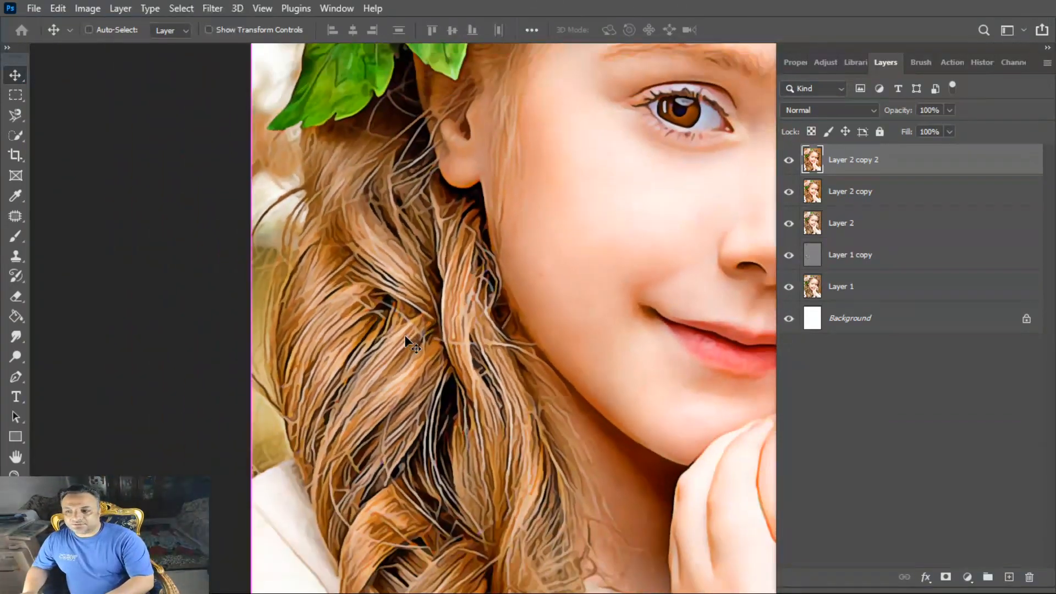
{"action": "scroll", "coordinate": [407, 342], "scroll_direction": "down", "scroll_amount": 3}
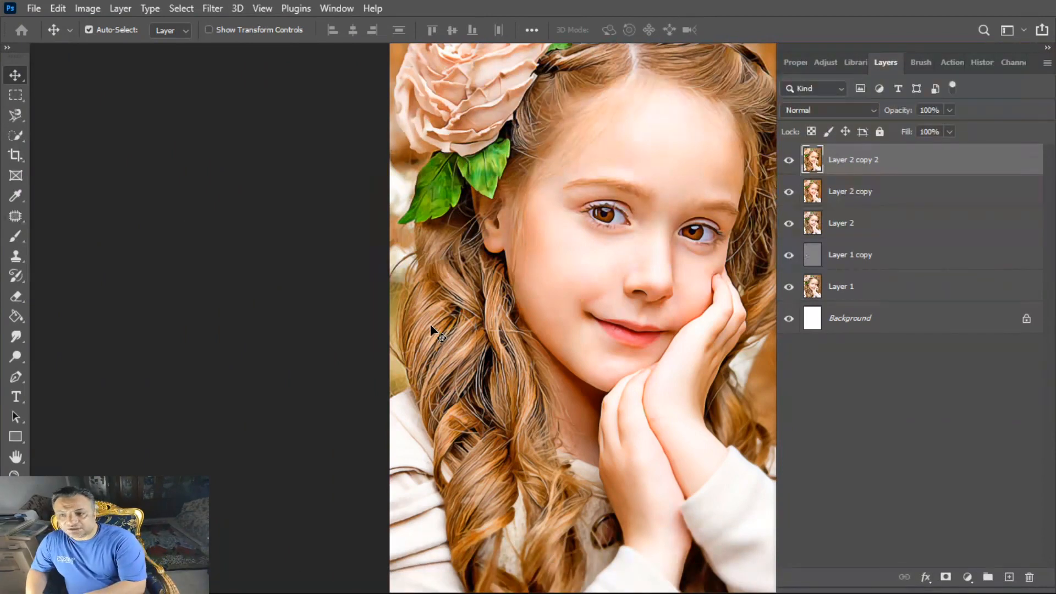
Step: Apply the Diffuse filter in Anisotropic mode to the top portrait layer
{"action": "key", "text": "alt+t"}
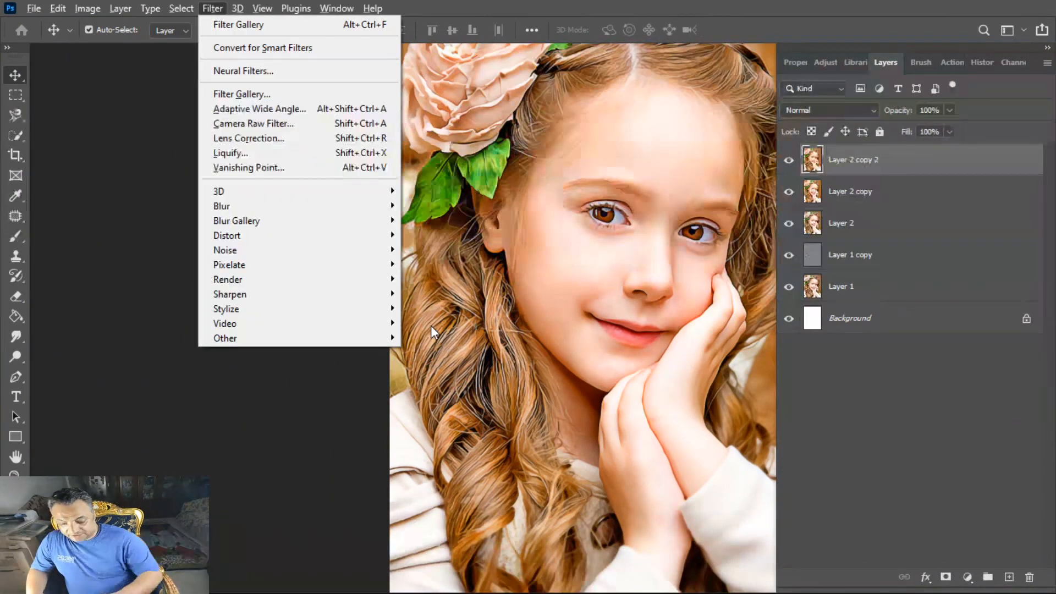
{"action": "key", "text": "Up"}
{"action": "key", "text": "Up"}
{"action": "key", "text": "Up"}
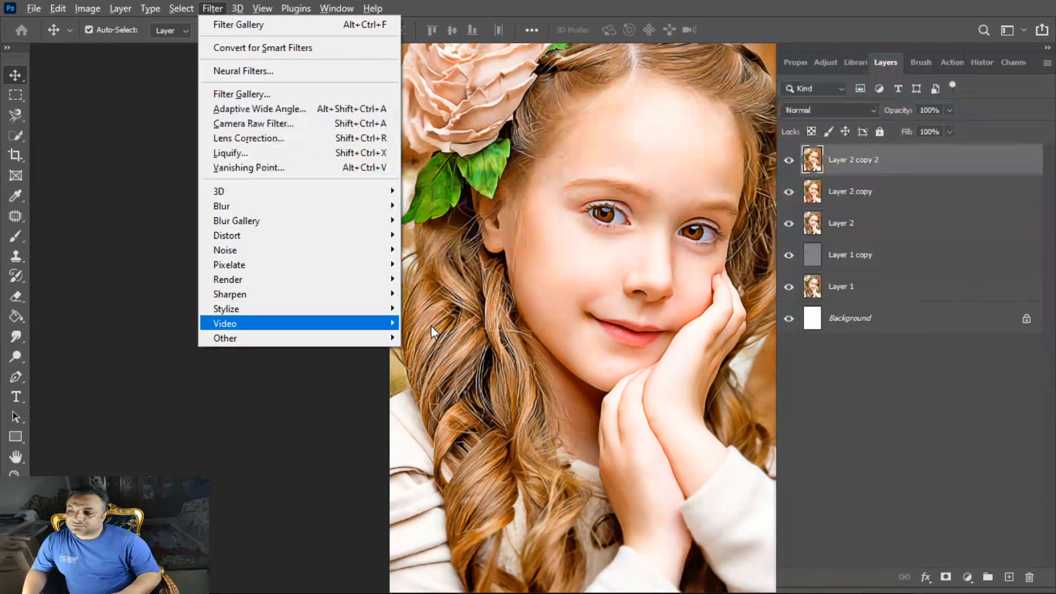
{"action": "key", "text": "Right"}
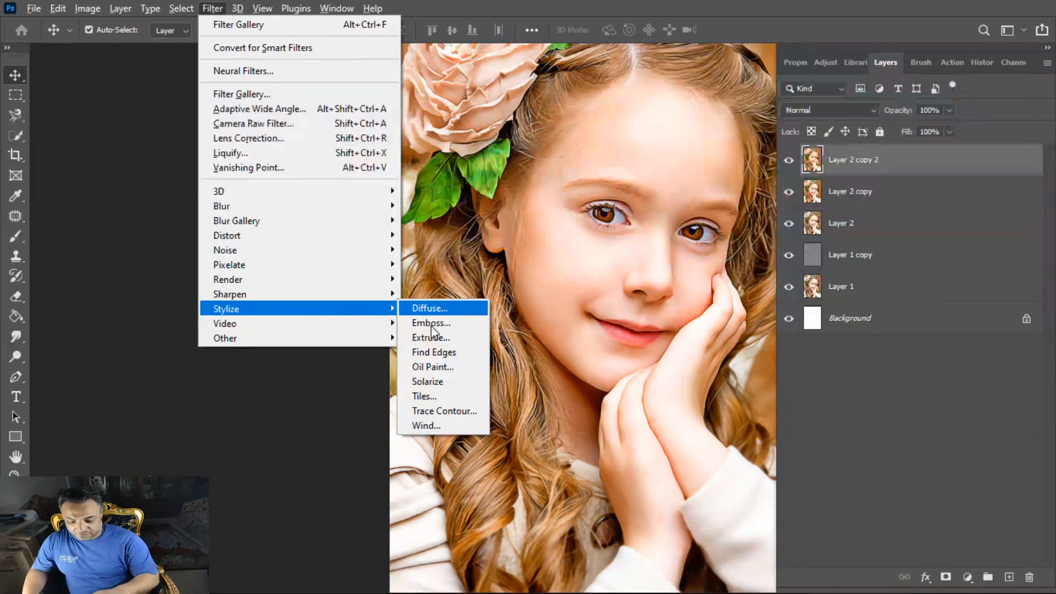
{"action": "key", "text": "Return"}
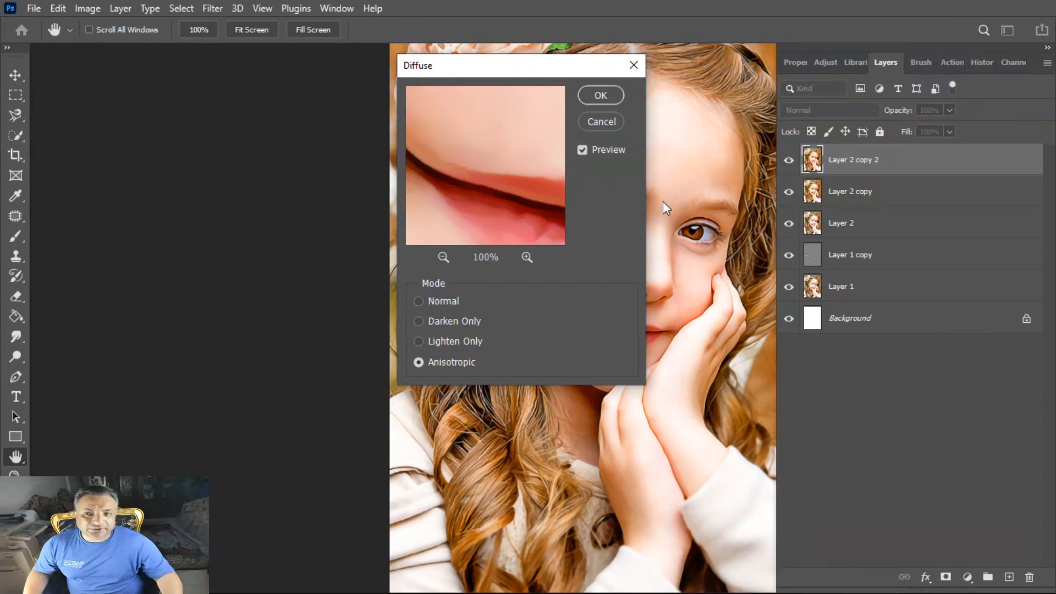
{"action": "left_click", "coordinate": [600, 95]}
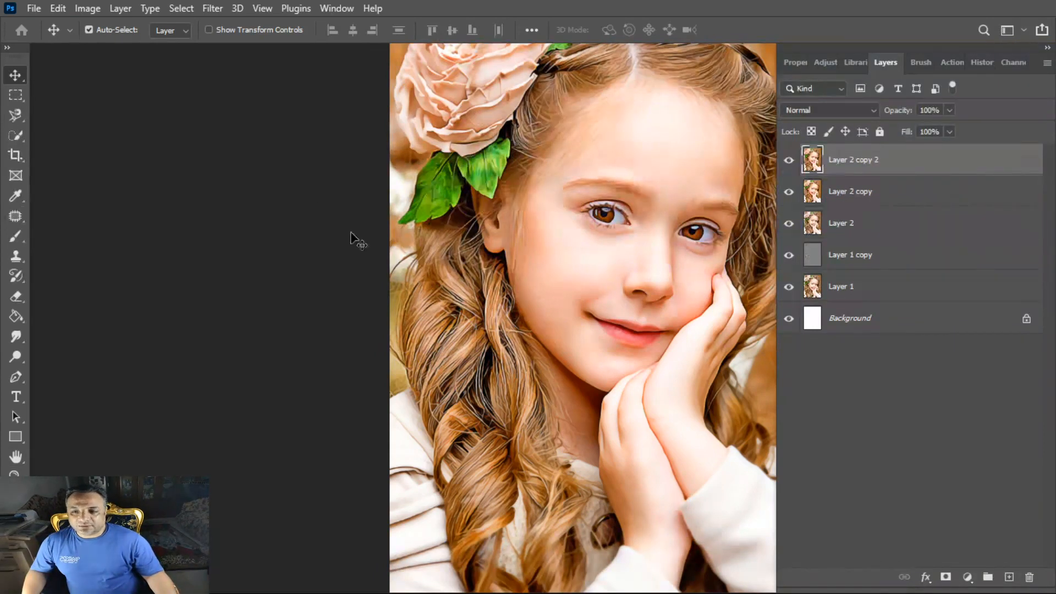
Step: Rotate the canvas 90° clockwise so the portrait lies sideways and reapply the Diffuse filter to the top layer
{"action": "left_click", "coordinate": [99, 11]}
{"action": "mouse_move", "coordinate": [140, 152]}
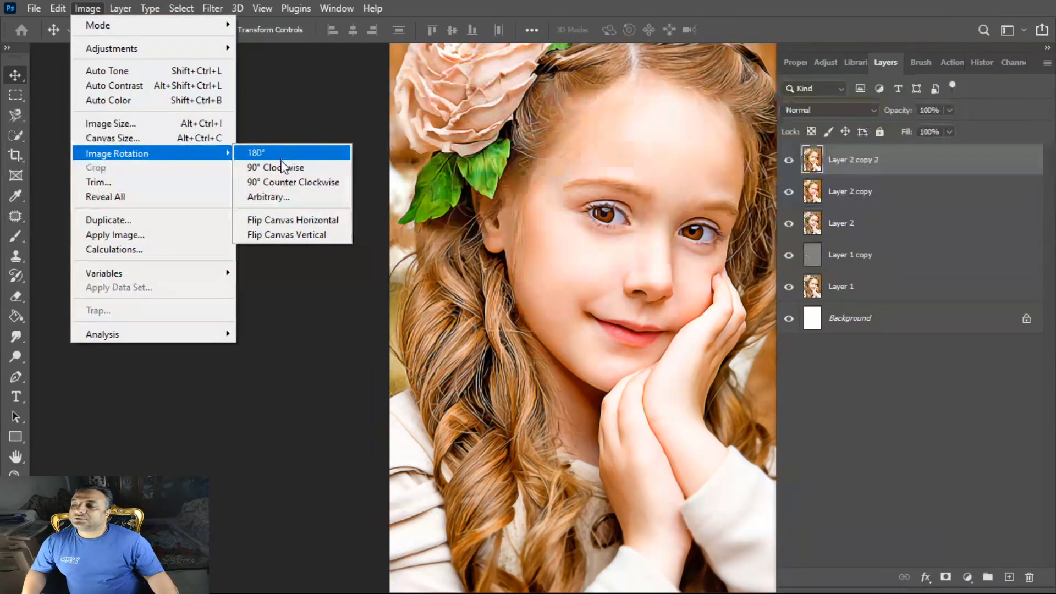
{"action": "left_click", "coordinate": [281, 167]}
{"action": "left_click", "coordinate": [216, 7]}
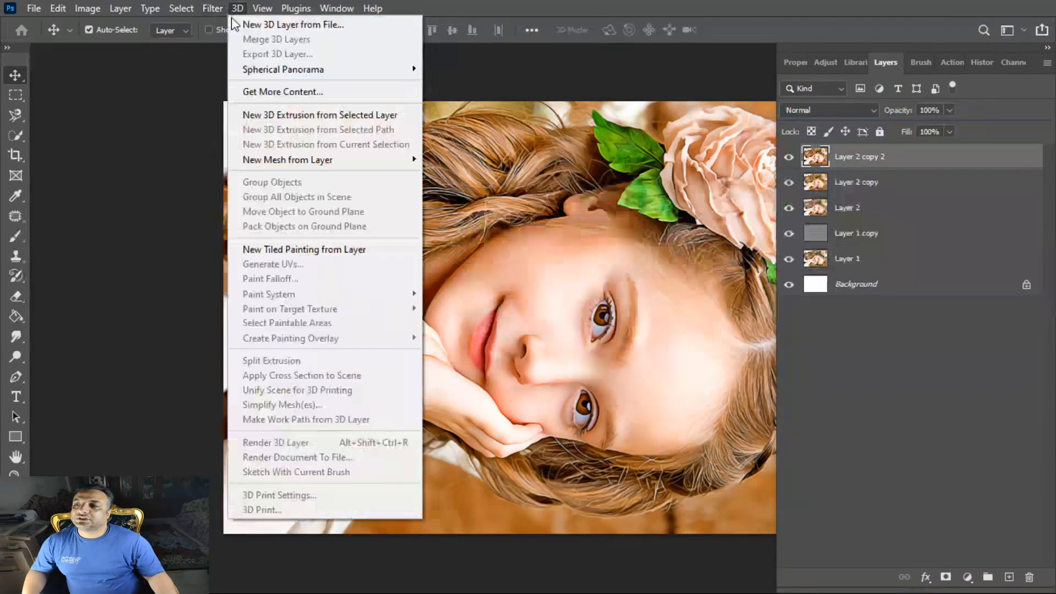
{"action": "left_click", "coordinate": [211, 25]}
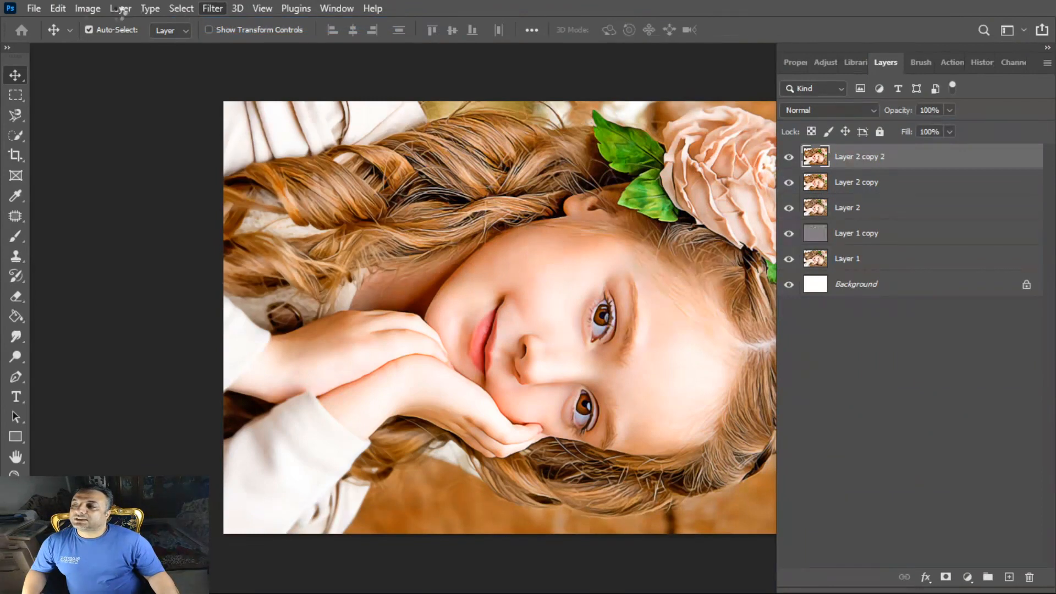
Step: Turn the canvas a further 90° clockwise so the portrait is upside down and repeat the Diffuse filter
{"action": "left_click", "coordinate": [92, 10]}
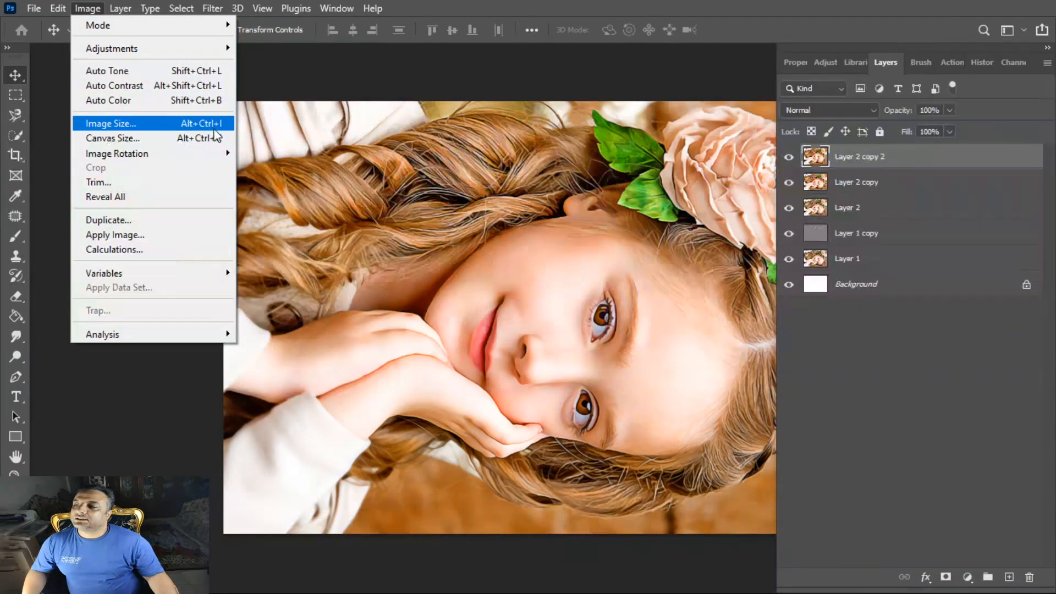
{"action": "mouse_move", "coordinate": [182, 153]}
{"action": "left_click", "coordinate": [278, 168]}
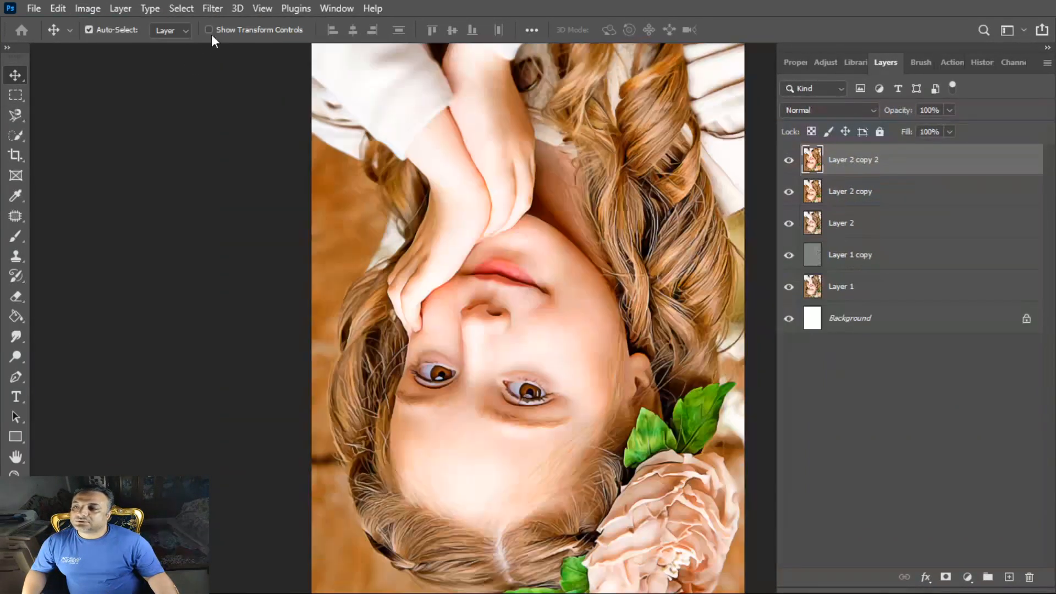
{"action": "left_click", "coordinate": [213, 8]}
{"action": "left_click", "coordinate": [219, 23]}
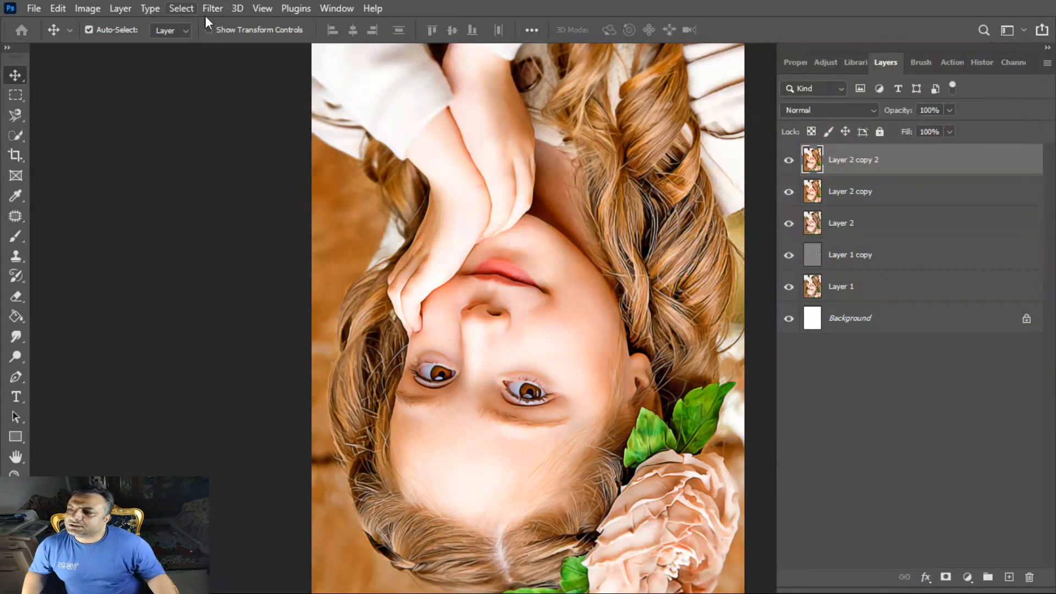
Step: Rotate the upside-down canvas 90° clockwise onto its side and run the Diffuse filter again on the top layer
{"action": "left_click", "coordinate": [88, 9]}
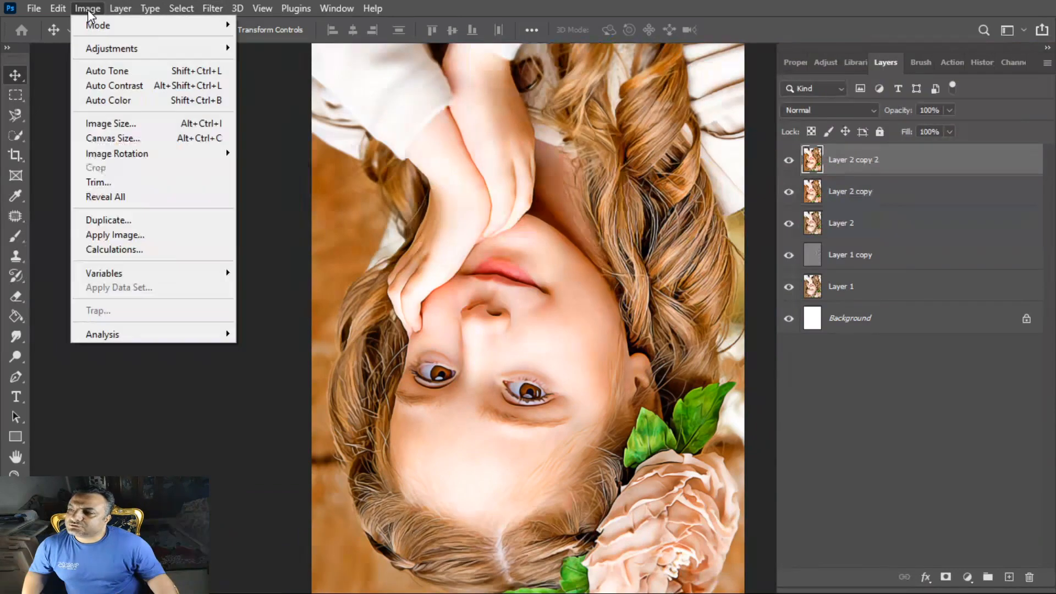
{"action": "mouse_move", "coordinate": [184, 154]}
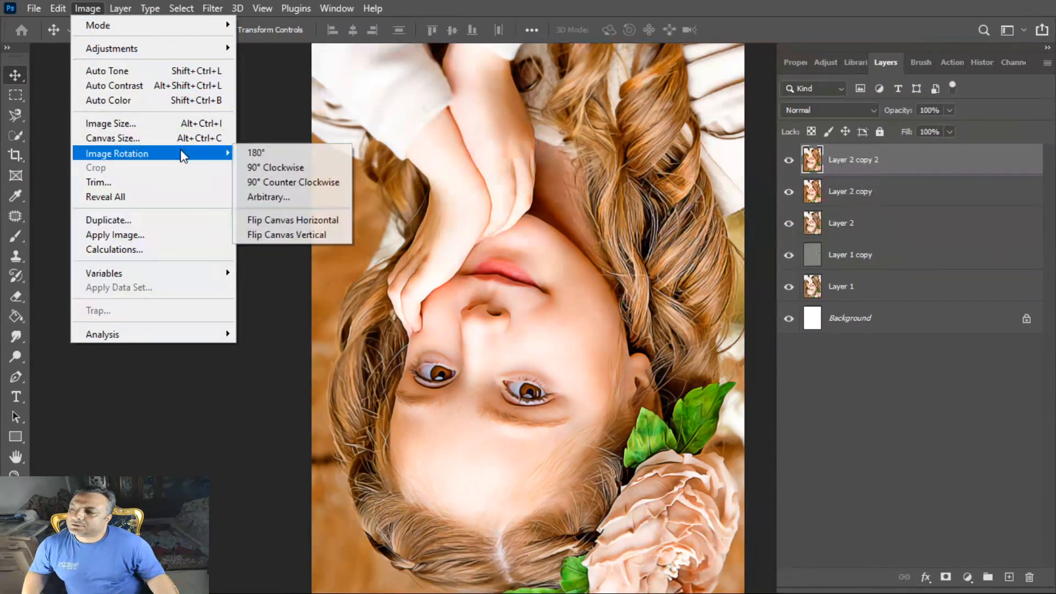
{"action": "left_click", "coordinate": [280, 164]}
{"action": "left_click", "coordinate": [219, 8]}
{"action": "left_click", "coordinate": [236, 23]}
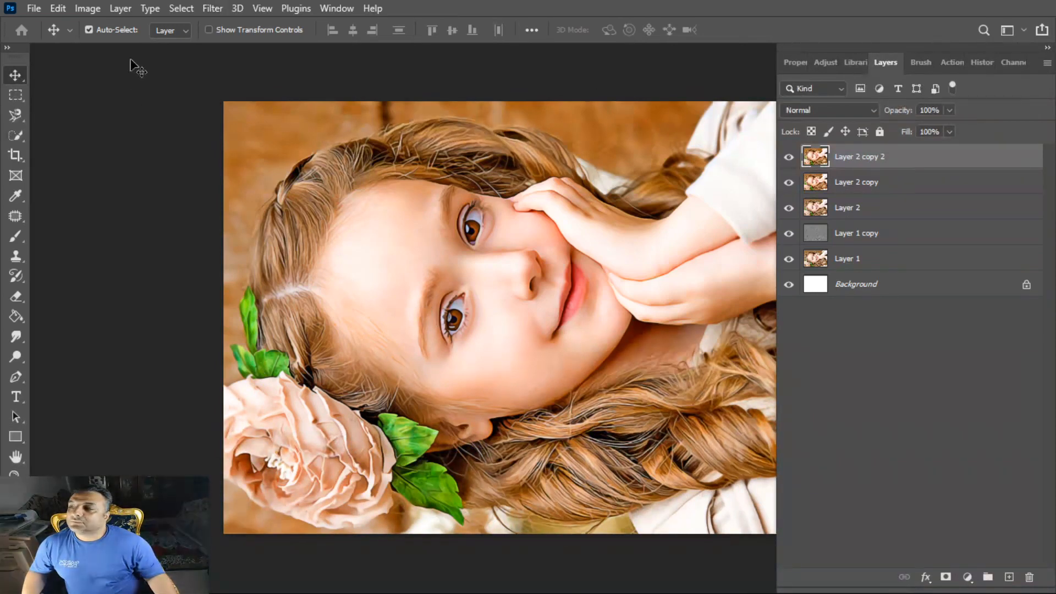
Step: Rotate the canvas another 90° clockwise to bring the portrait upright and apply the Diffuse filter once more
{"action": "left_click", "coordinate": [90, 9]}
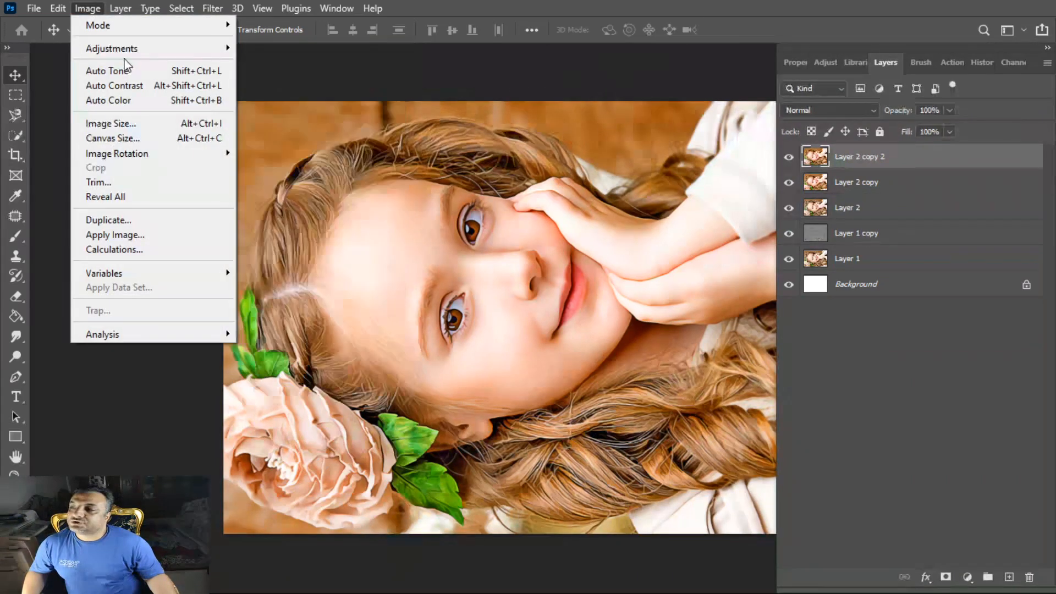
{"action": "mouse_move", "coordinate": [179, 155]}
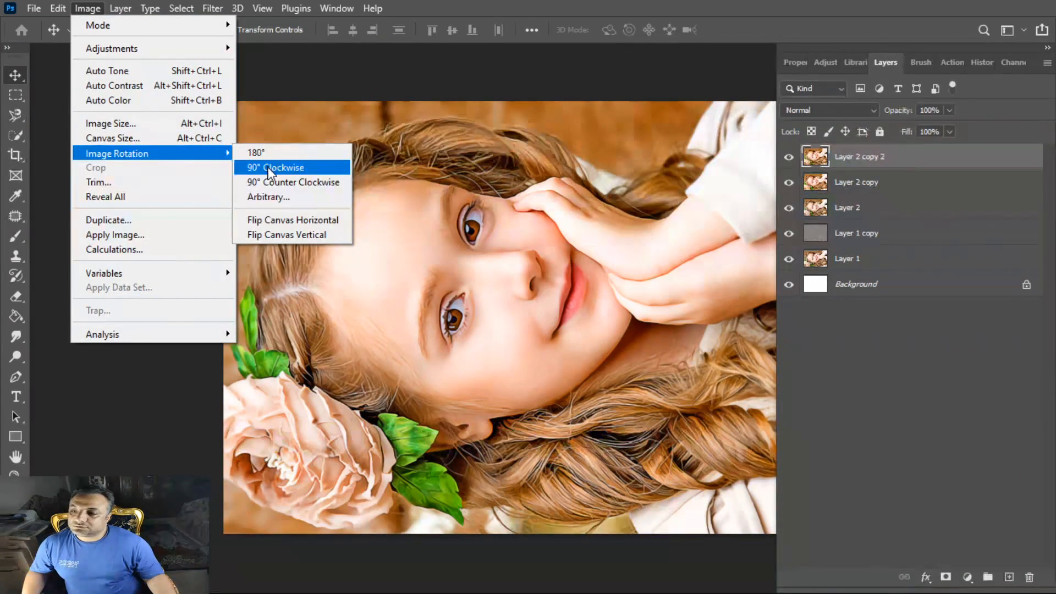
{"action": "left_click", "coordinate": [270, 168]}
{"action": "left_click", "coordinate": [215, 9]}
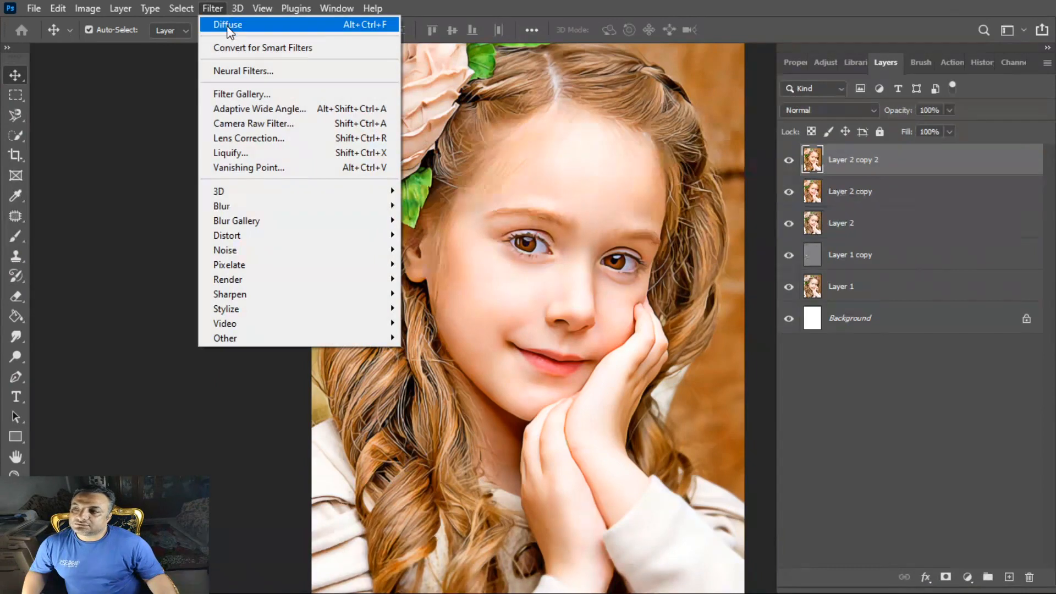
{"action": "left_click", "coordinate": [231, 25]}
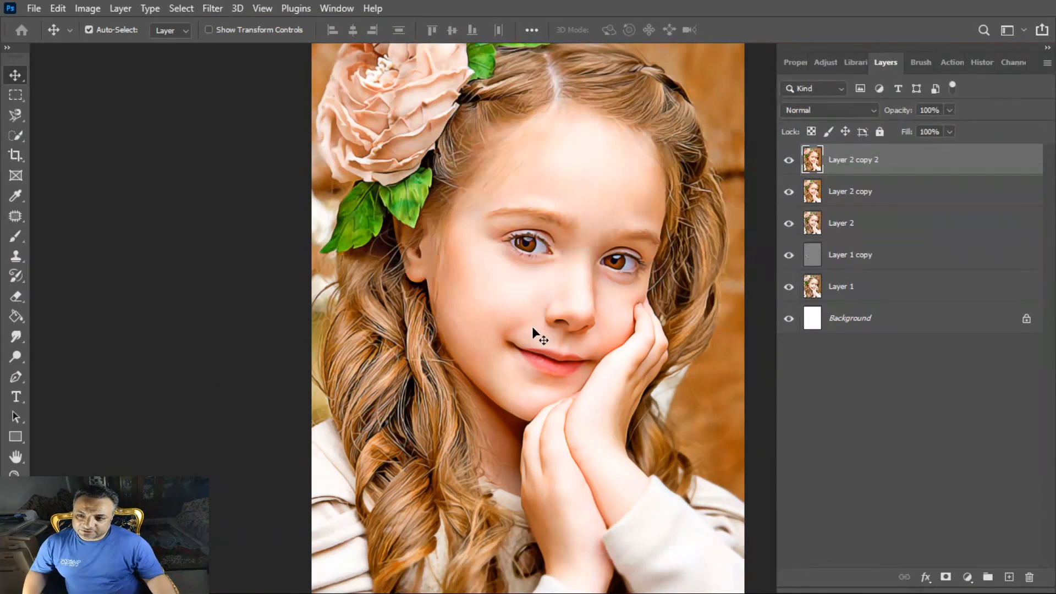
Step: Examine the diffused skin, eyes, hand and hair up close, and the portrait as a whole
{"action": "key", "text": "ctrl"}
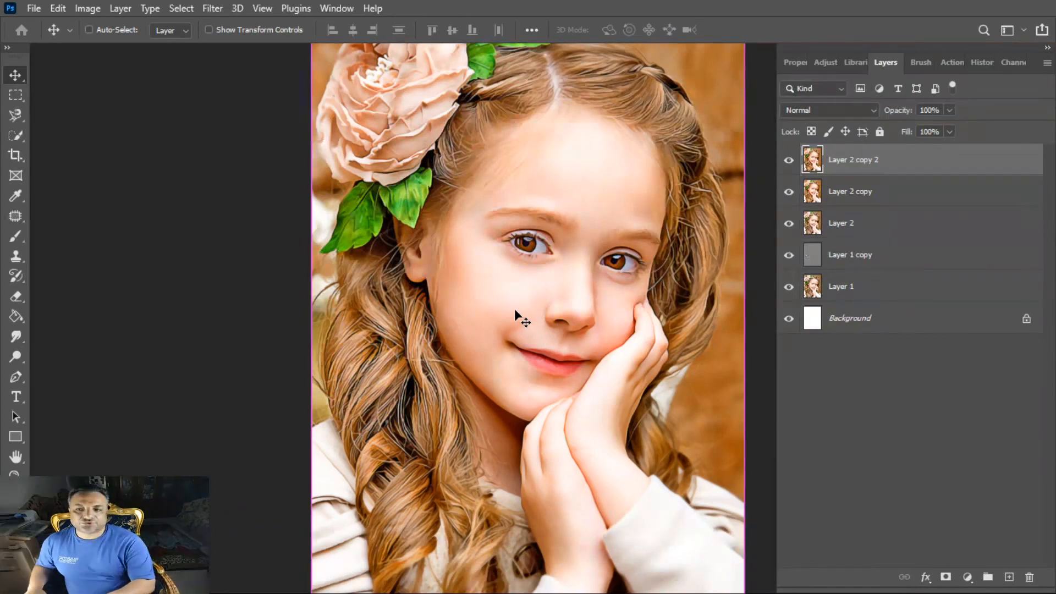
{"action": "scroll", "coordinate": [514, 309], "scroll_direction": "up", "scroll_amount": 3}
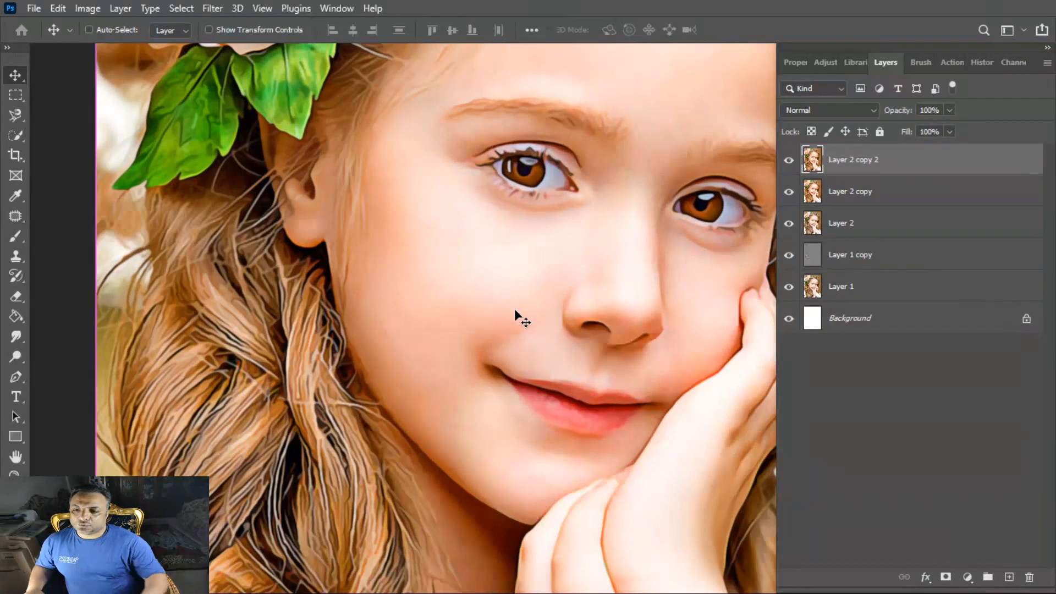
{"action": "scroll", "coordinate": [500, 361], "scroll_direction": "up", "scroll_amount": 2}
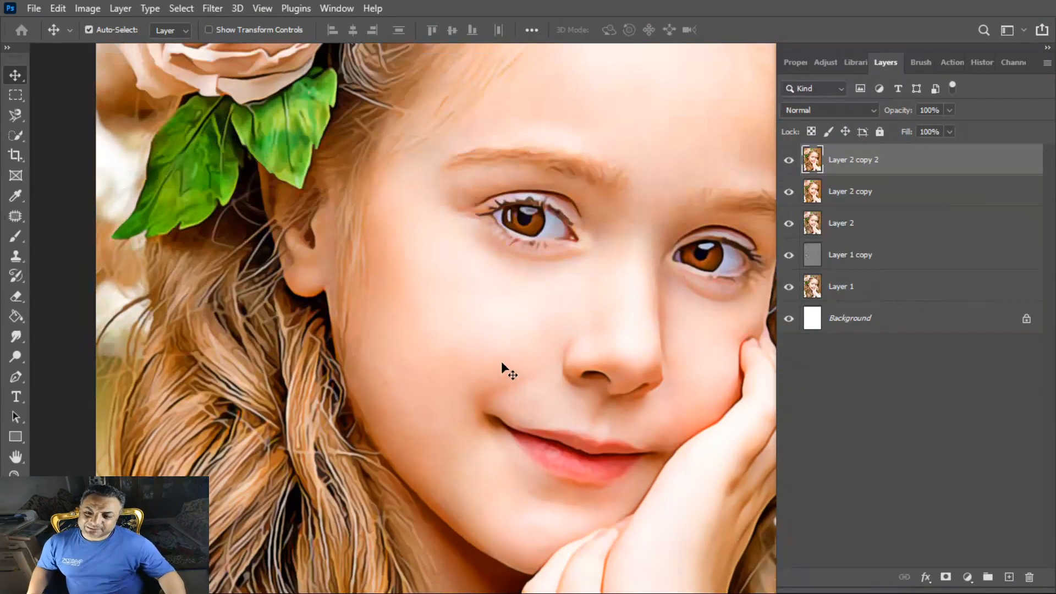
{"action": "left_click_drag", "start_coordinate": [551, 211], "coordinate": [402, 533]}
{"action": "left_click_drag", "start_coordinate": [469, 546], "coordinate": [384, 166]}
{"action": "left_click_drag", "start_coordinate": [383, 384], "coordinate": [448, 382]}
{"action": "left_click_drag", "start_coordinate": [418, 457], "coordinate": [436, 406]}
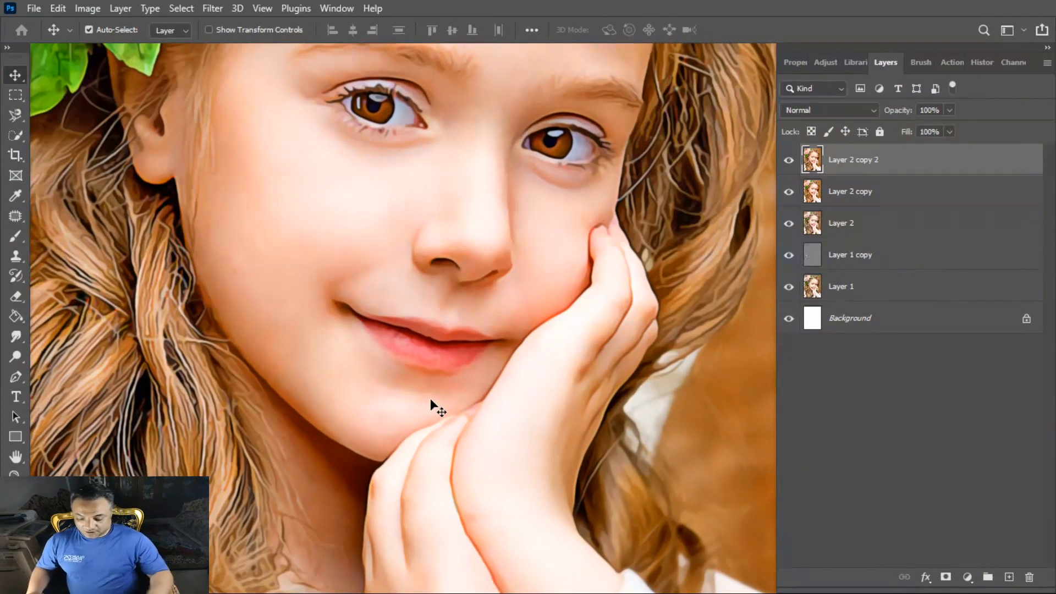
{"action": "key", "text": "ctrl+minus"}
{"action": "key", "text": "ctrl+minus"}
{"action": "key", "text": "ctrl+minus"}
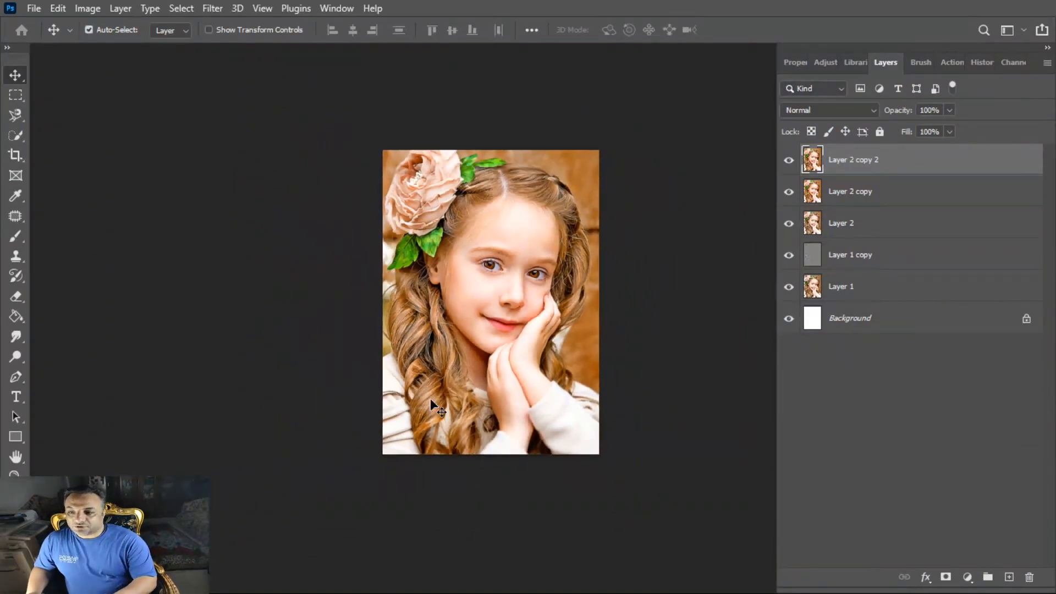
Step: Apply an Unsharp Mask to the top layer with a 49% amount, a slightly larger radius and threshold 0
{"action": "key", "text": "alt+t"}
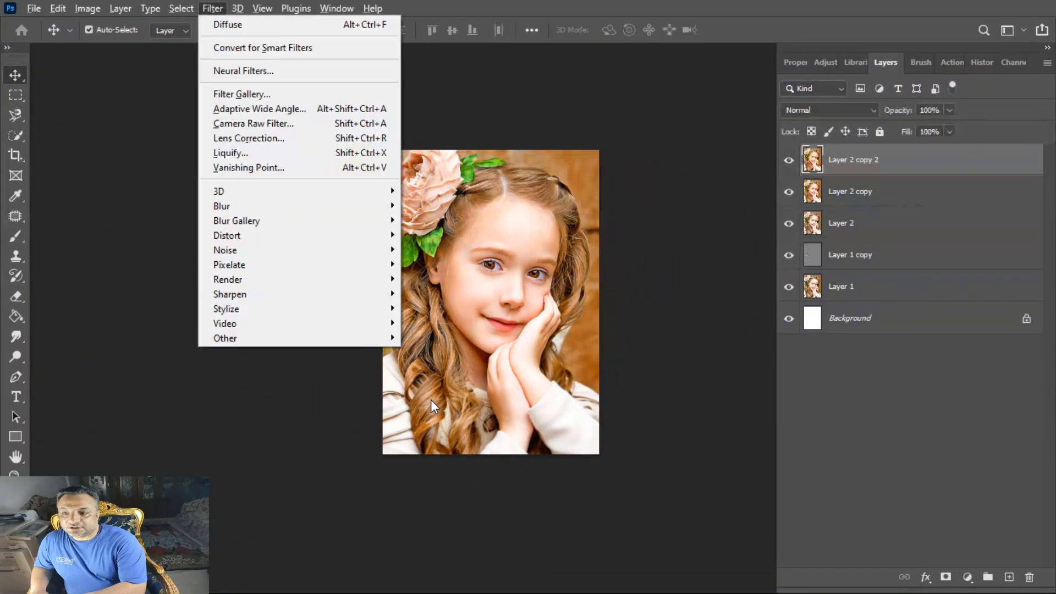
{"action": "mouse_move", "coordinate": [322, 306]}
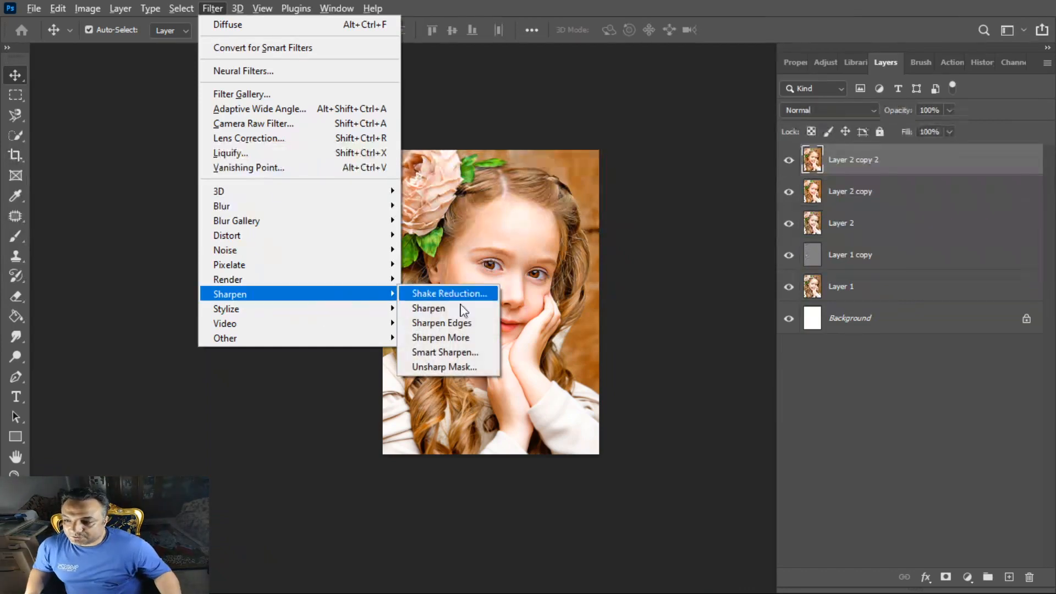
{"action": "left_click", "coordinate": [454, 361]}
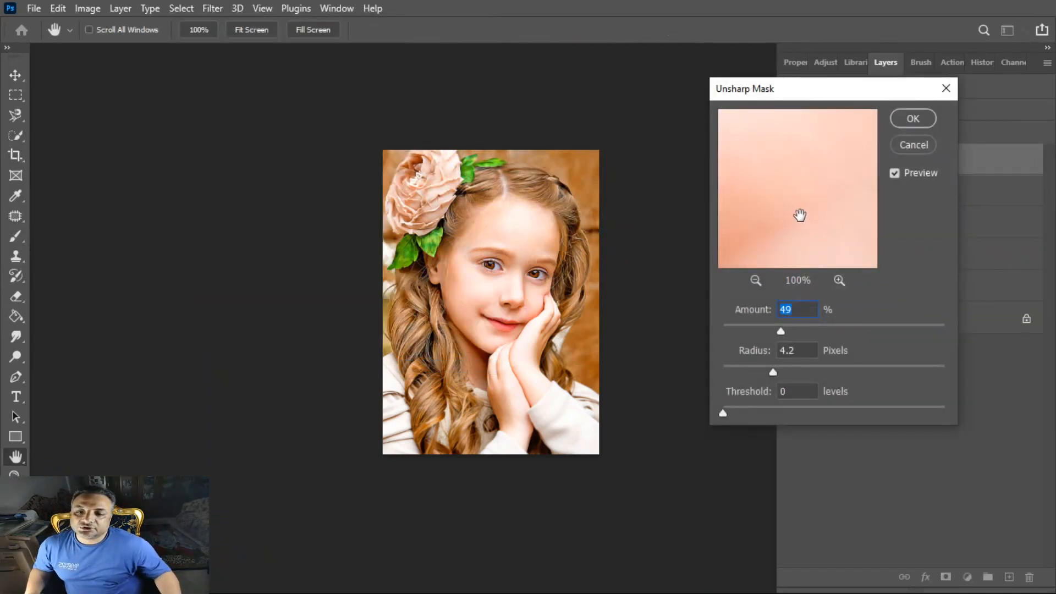
{"action": "left_click", "coordinate": [777, 373]}
{"action": "left_click", "coordinate": [913, 119]}
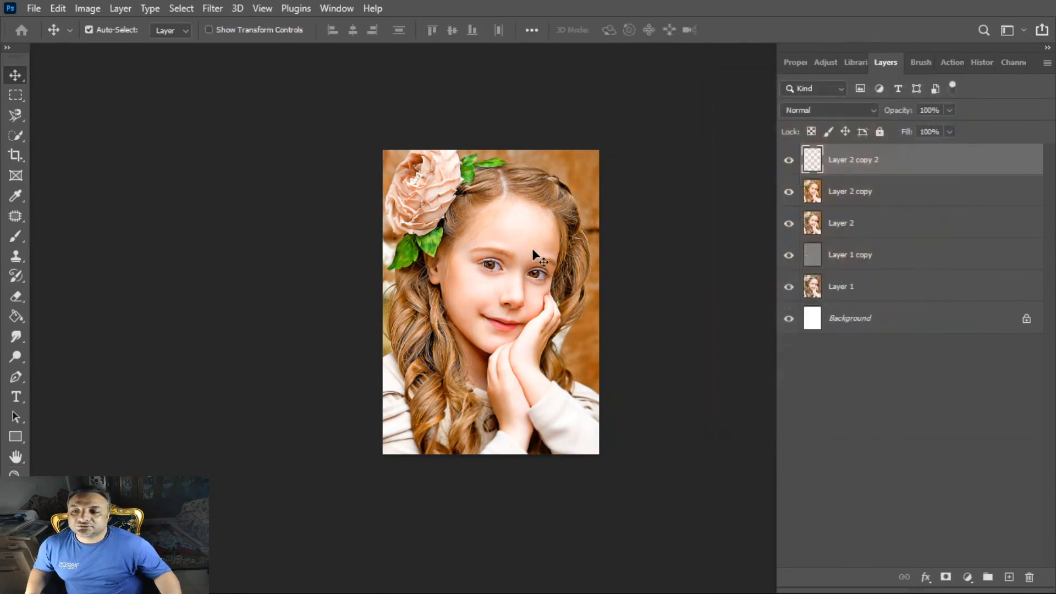
Step: Check the sharpened face up close and apply the plain Sharpen filter to the top layer
{"action": "key", "text": "ctrl+plus"}
{"action": "key", "text": "ctrl+plus"}
{"action": "key", "text": "ctrl+plus"}
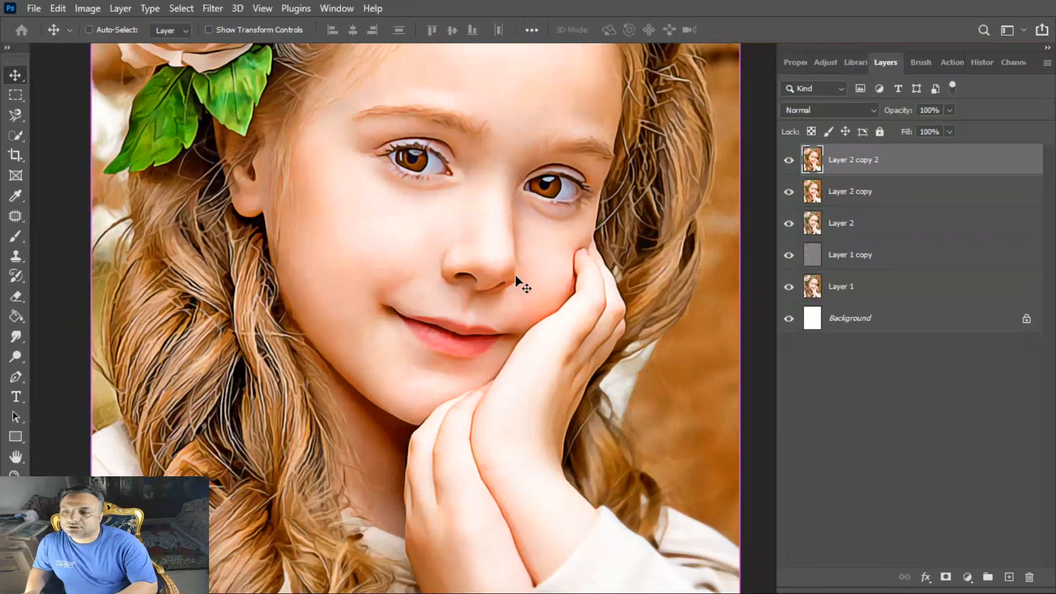
{"action": "left_click_drag", "start_coordinate": [374, 239], "coordinate": [376, 391]}
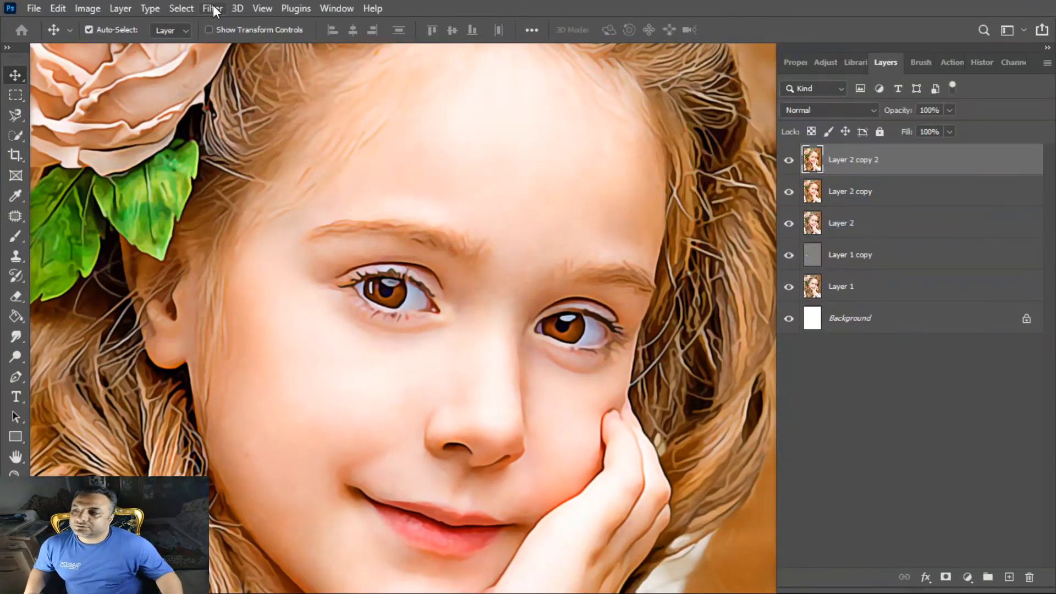
{"action": "left_click", "coordinate": [213, 9]}
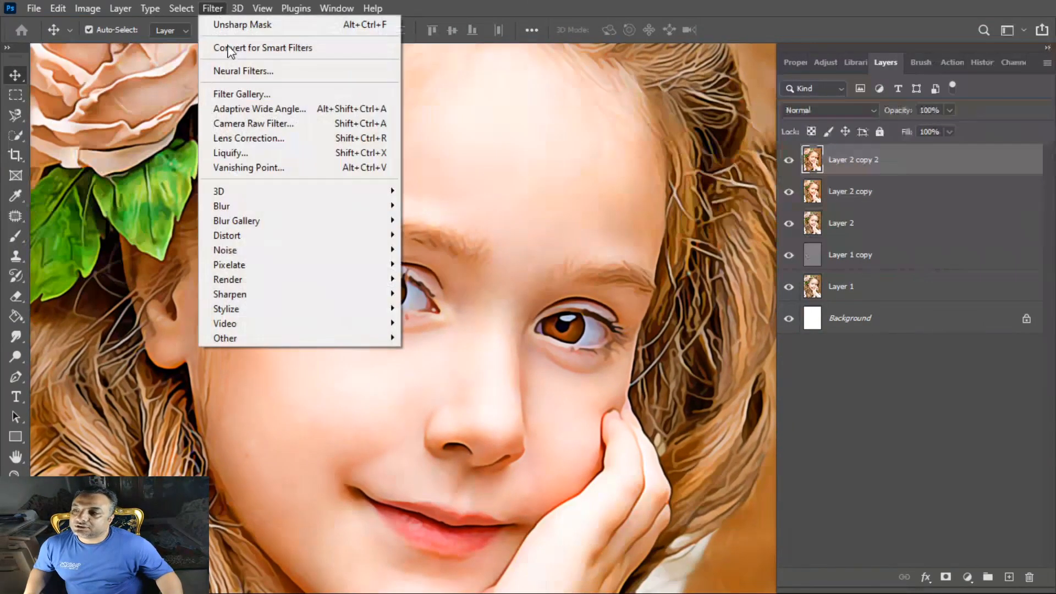
{"action": "mouse_move", "coordinate": [319, 293]}
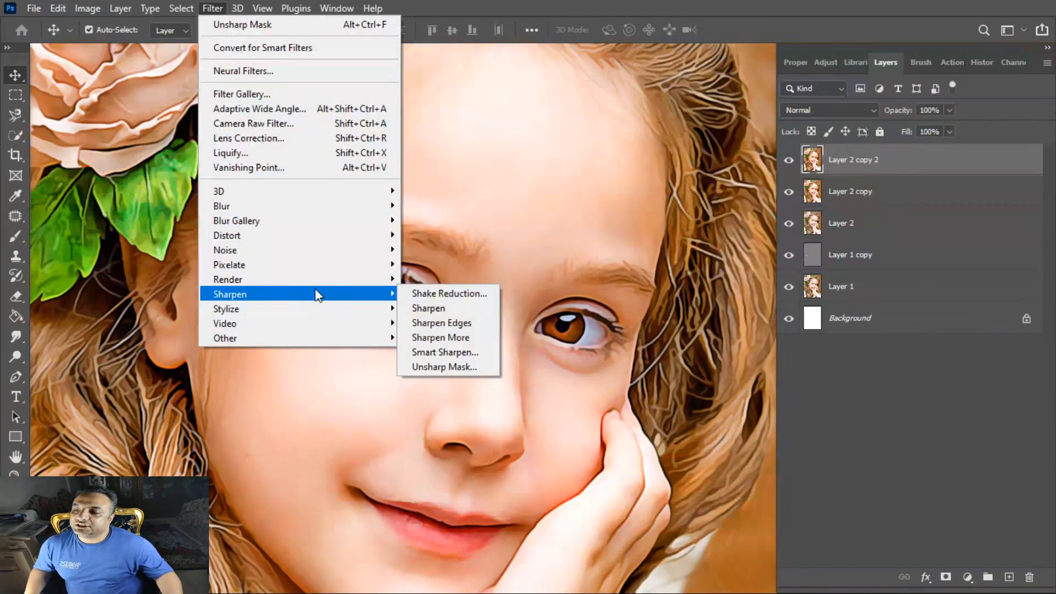
{"action": "left_click", "coordinate": [428, 309]}
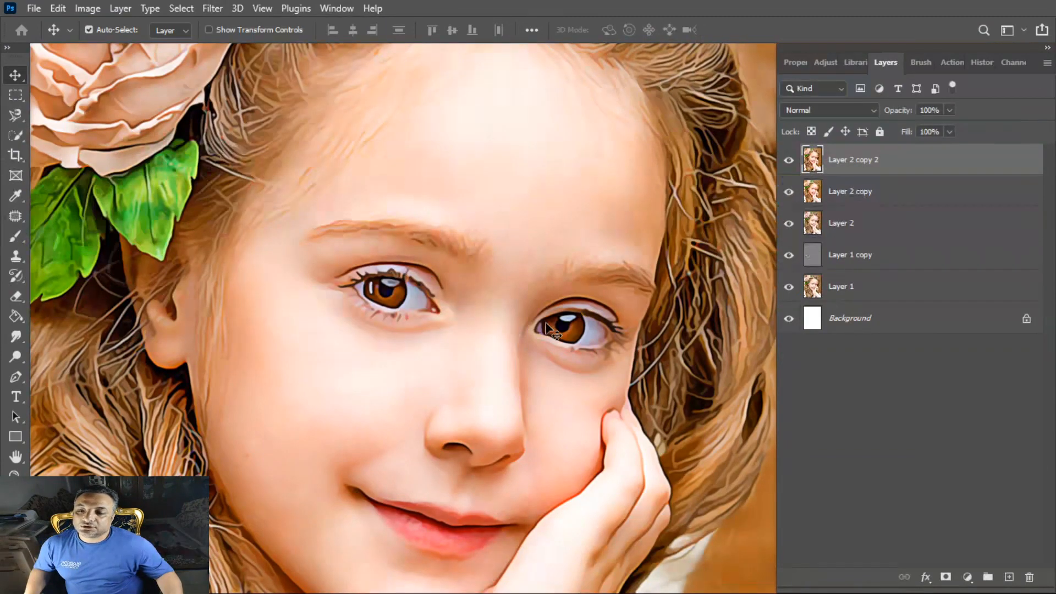
Step: Adjust the top layer's Hue/Saturation to a hue of -4 and a saturation of +6
{"action": "scroll", "coordinate": [492, 328], "scroll_direction": "down", "scroll_amount": 5}
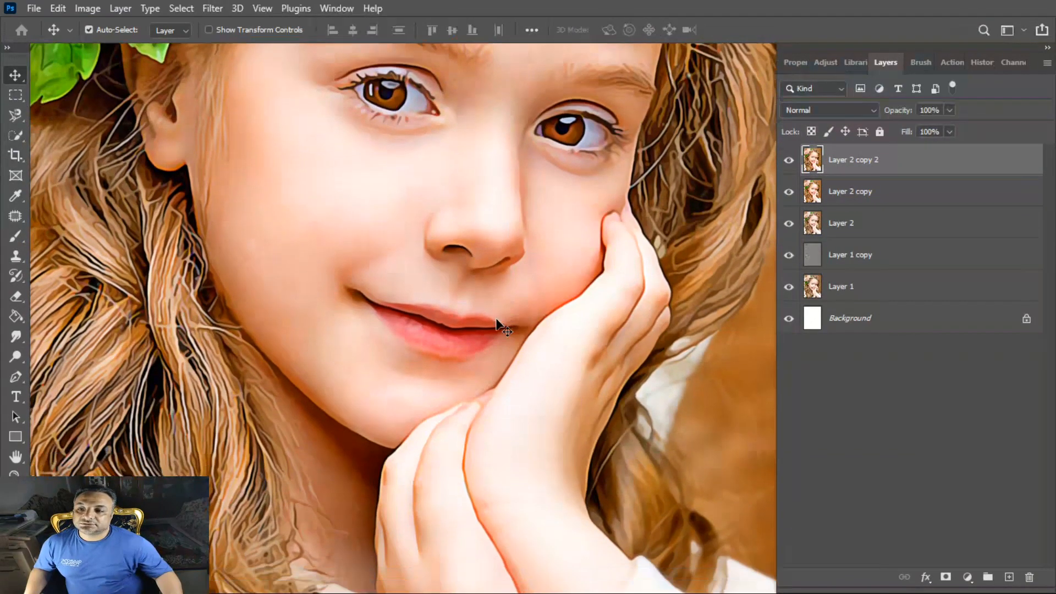
{"action": "key", "text": "ctrl+u"}
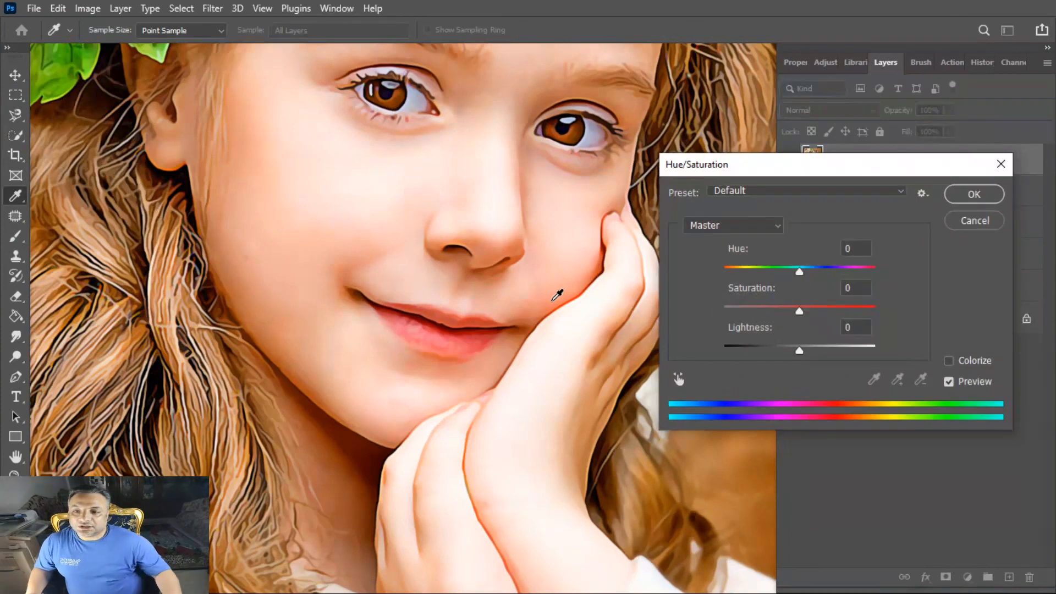
{"action": "left_click", "coordinate": [804, 311]}
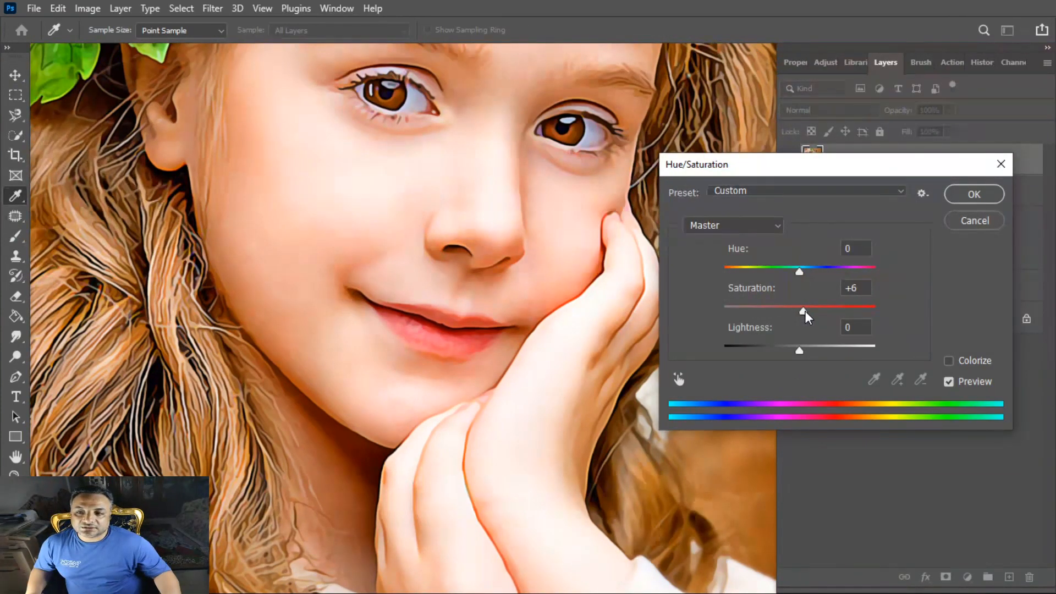
{"action": "left_click_drag", "start_coordinate": [801, 273], "coordinate": [799, 273]}
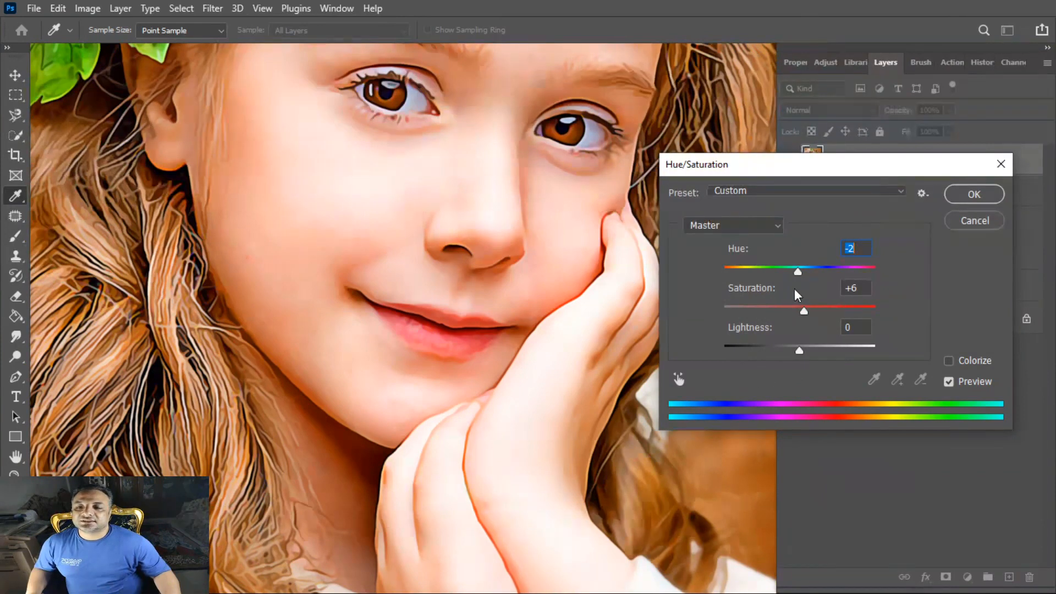
{"action": "left_click", "coordinate": [798, 270]}
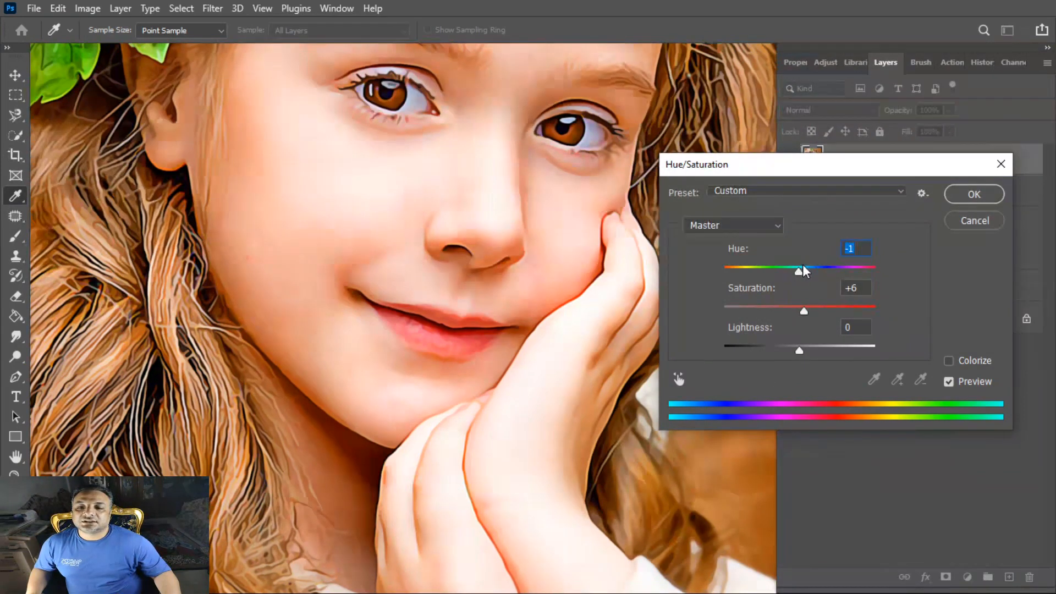
{"action": "left_click", "coordinate": [798, 269]}
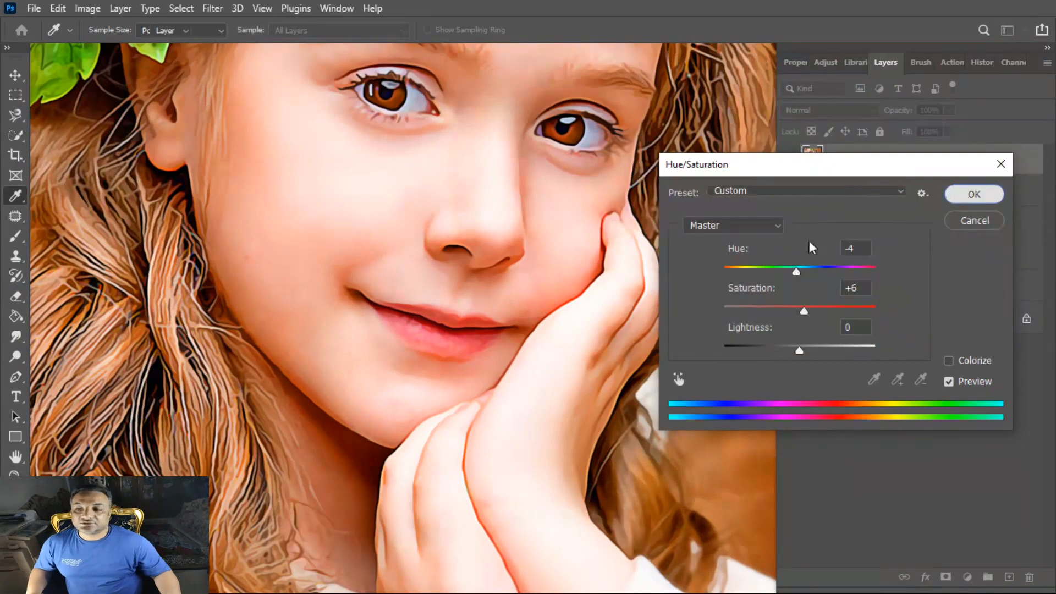
{"action": "key", "text": "Return"}
{"action": "key", "text": "v"}
{"action": "key", "text": "ctrl+0"}
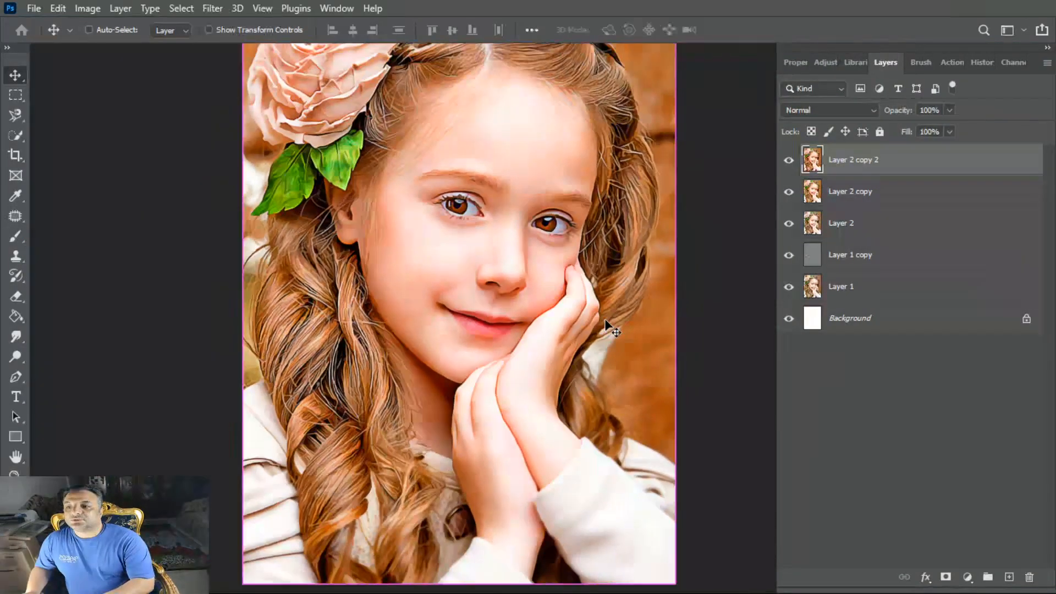
{"action": "key", "text": "ctrl+minus"}
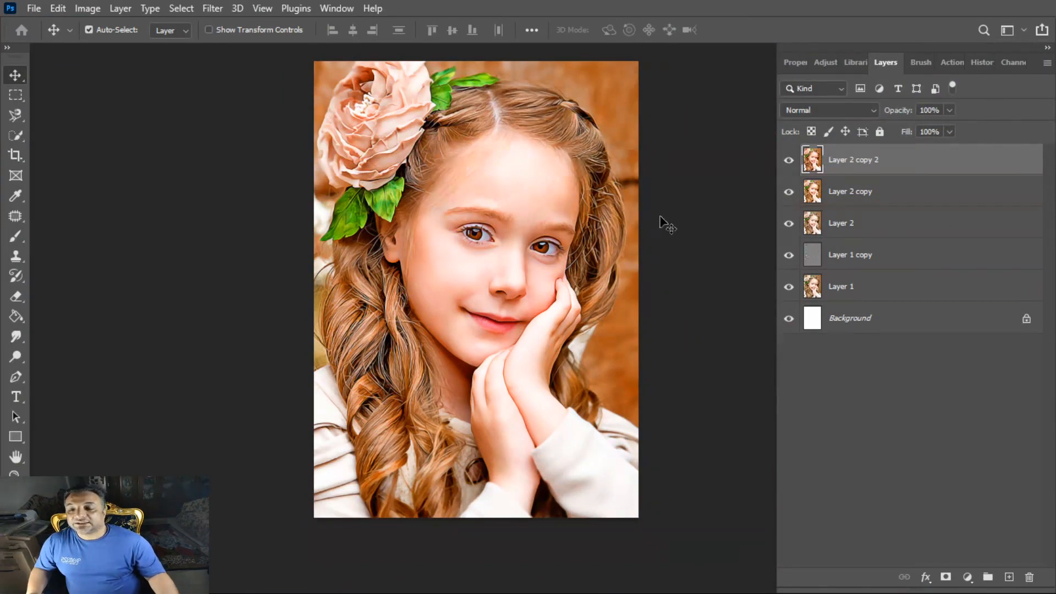
Step: Stop recording the action and save the DIGITAL ART WITHOUT OILPAINT action set
{"action": "left_click", "coordinate": [953, 63]}
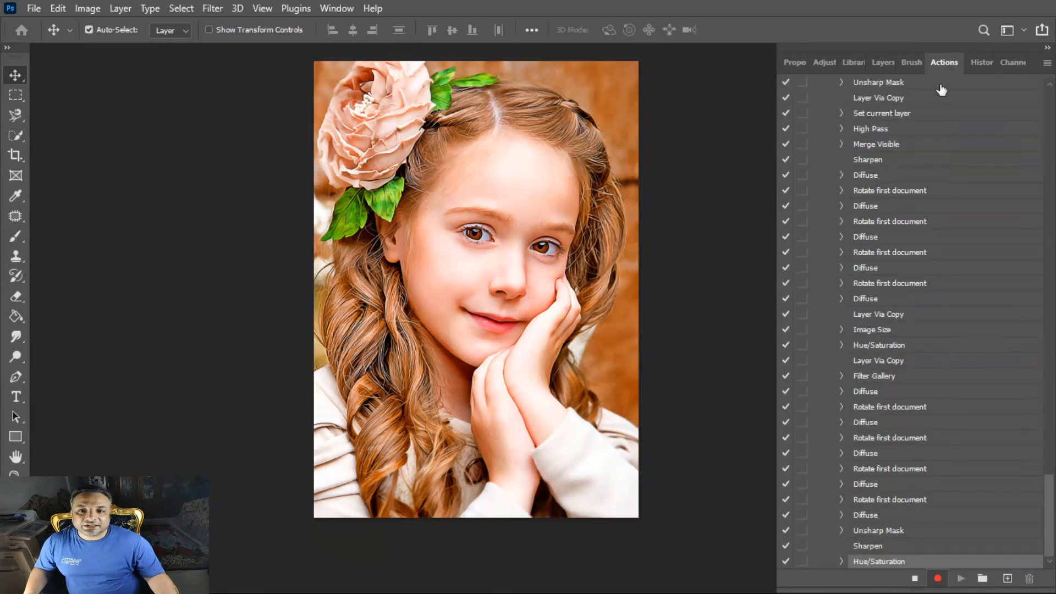
{"action": "left_click", "coordinate": [916, 582]}
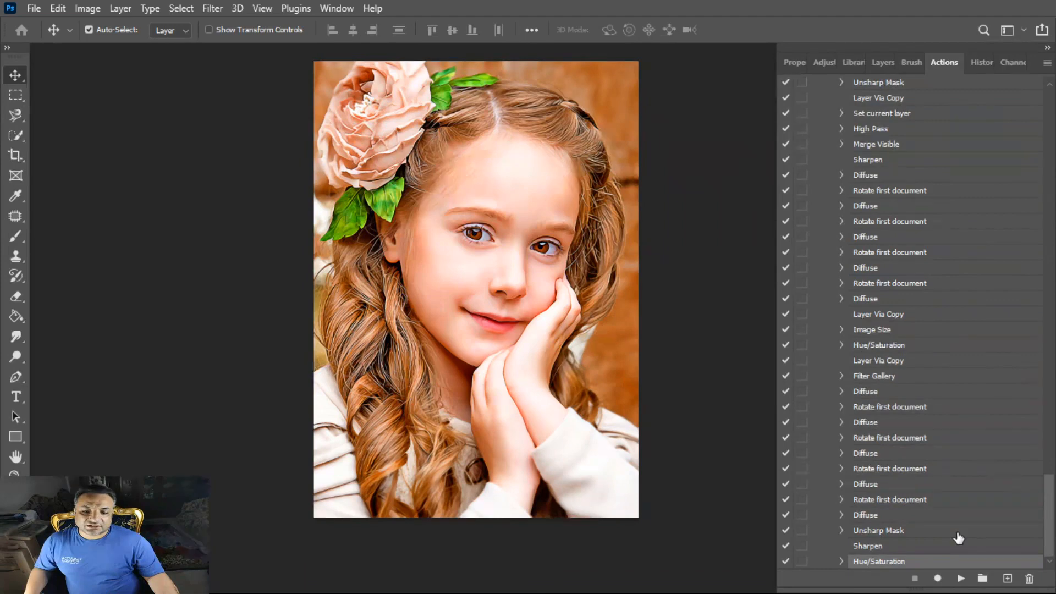
{"action": "scroll", "coordinate": [958, 538], "scroll_direction": "up", "scroll_amount": 2}
{"action": "scroll", "coordinate": [929, 494], "scroll_direction": "up", "scroll_amount": 3}
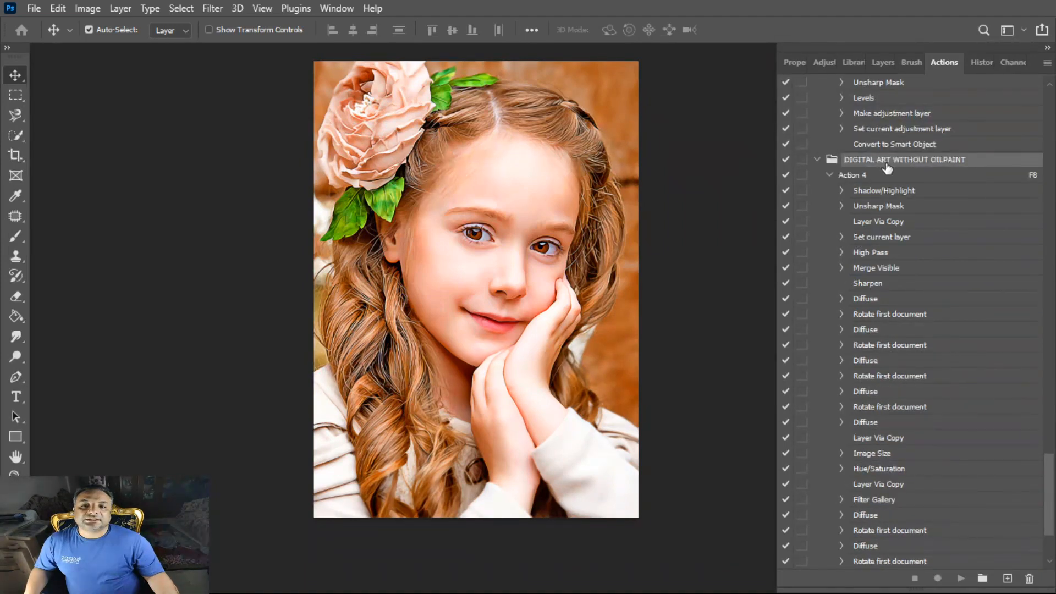
{"action": "left_click", "coordinate": [1047, 62]}
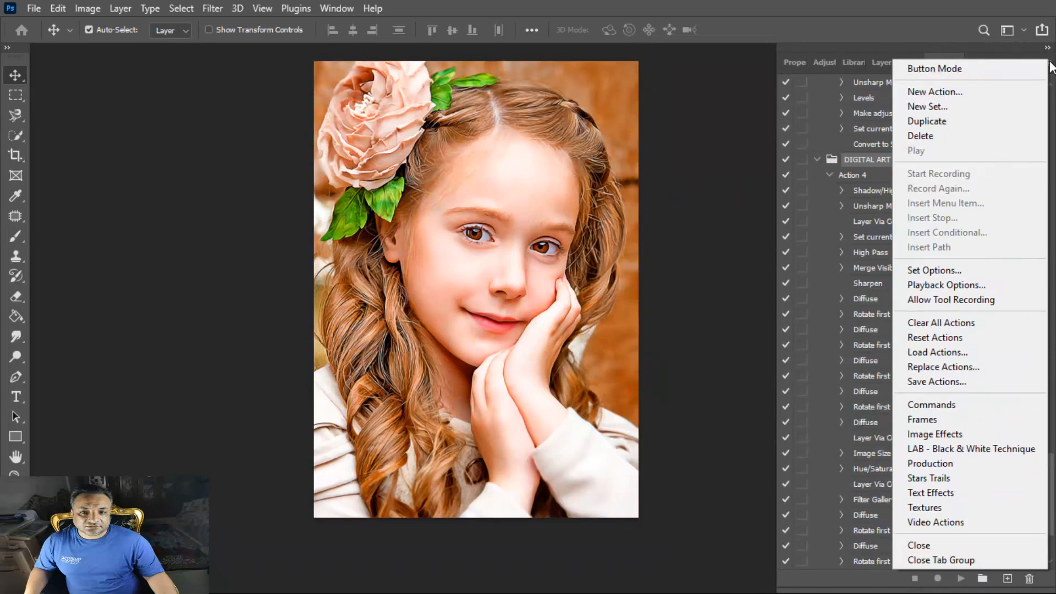
{"action": "left_click", "coordinate": [937, 382]}
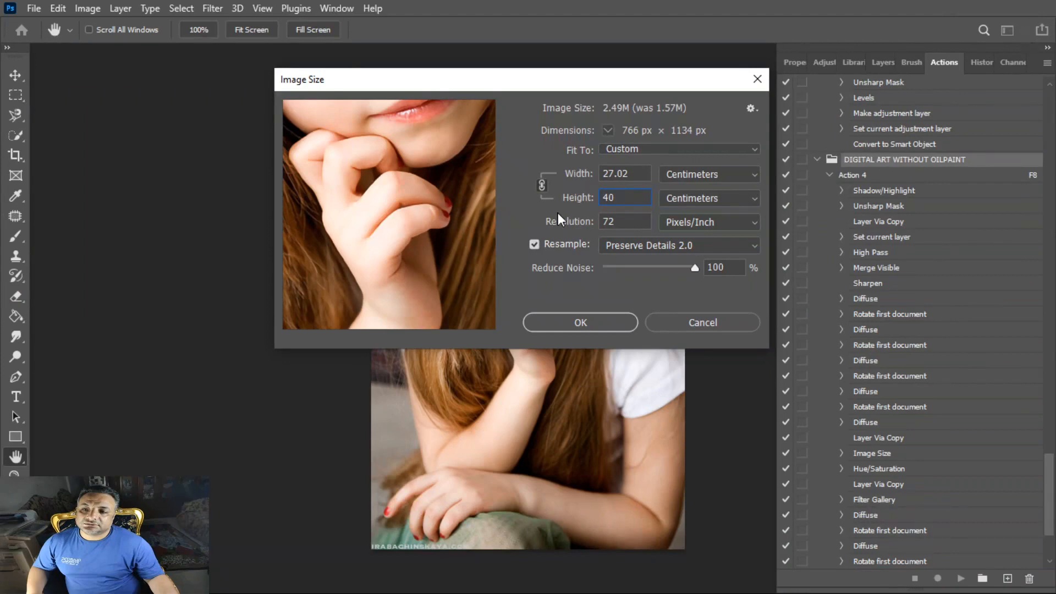
Step: Enlarge the new portrait to 27.02 × 40 cm at 72 pixels/inch, resampled with Preserve Details 2.0 and 100% noise reduction
{"action": "key", "text": "Return"}
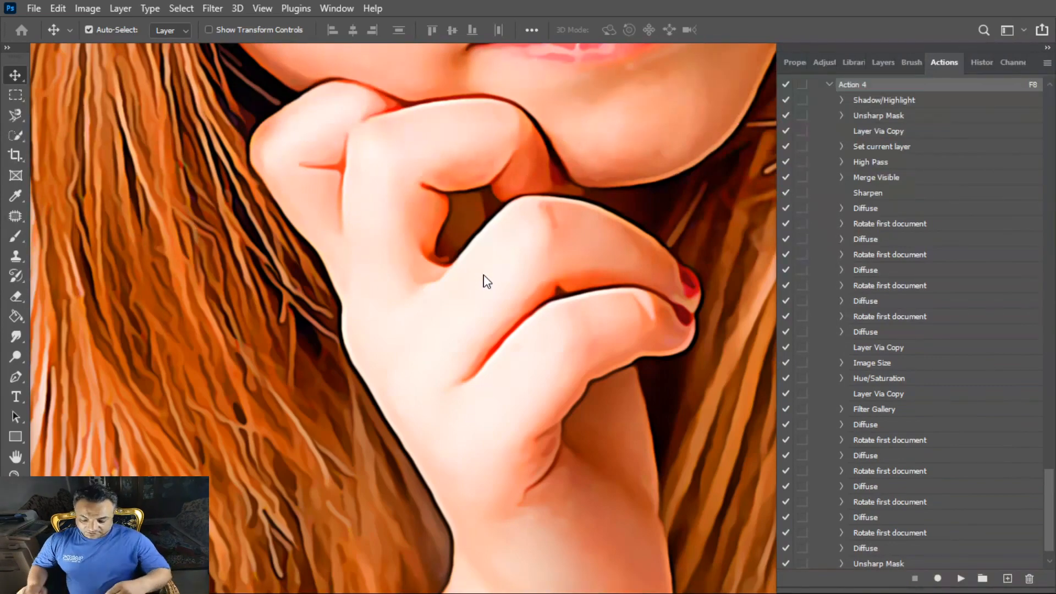
Step: Examine the digital art result up close on the hand, eyes and face, and as a whole portrait
{"action": "scroll", "coordinate": [483, 275], "scroll_direction": "down", "scroll_amount": 6}
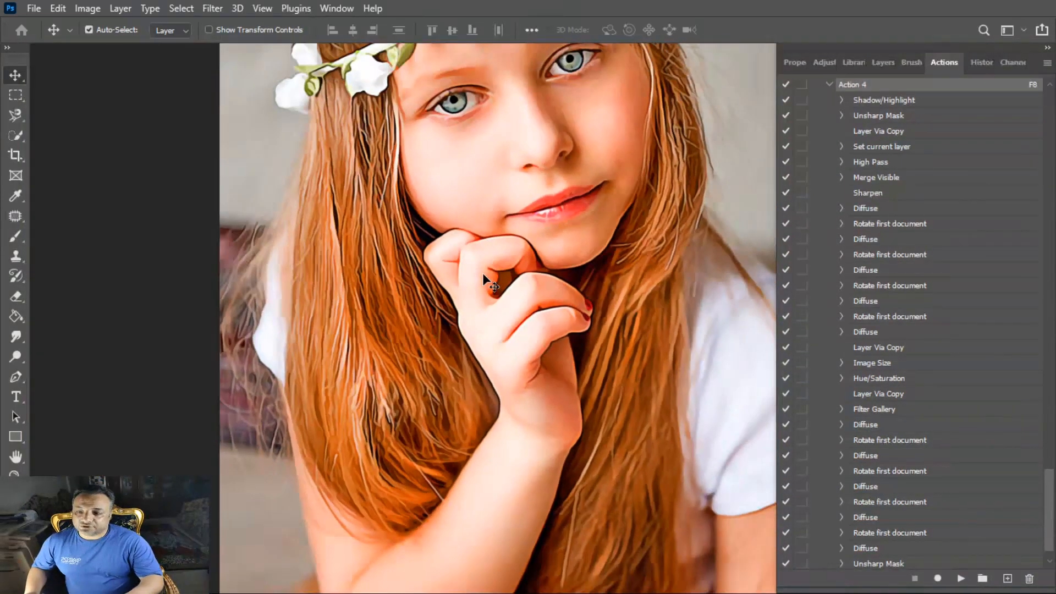
{"action": "scroll", "coordinate": [483, 276], "scroll_direction": "up", "scroll_amount": 5}
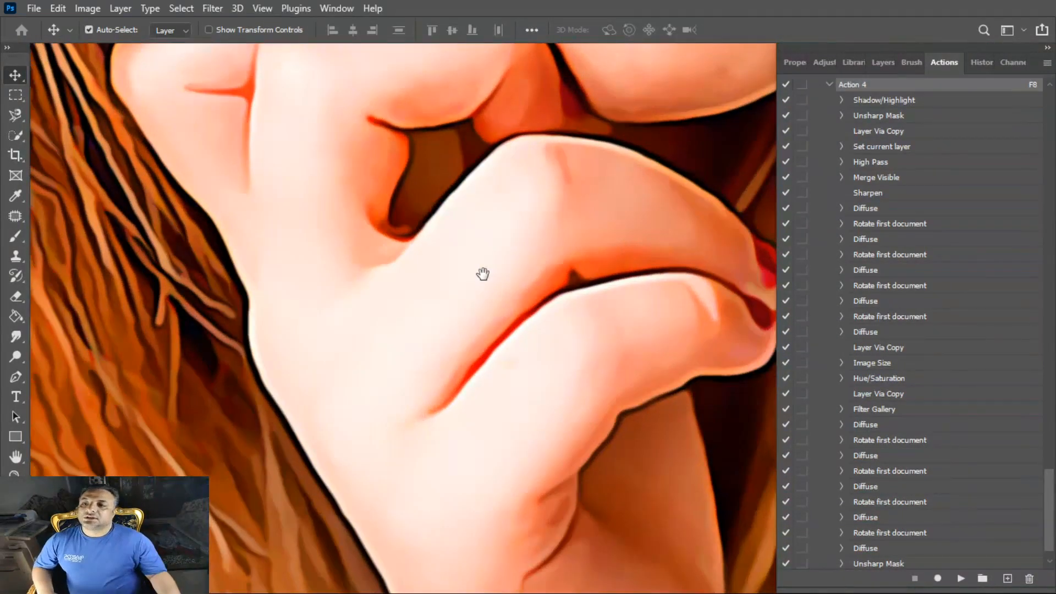
{"action": "left_click_drag", "start_coordinate": [483, 274], "coordinate": [460, 587]}
{"action": "left_click_drag", "start_coordinate": [583, 121], "coordinate": [641, 306]}
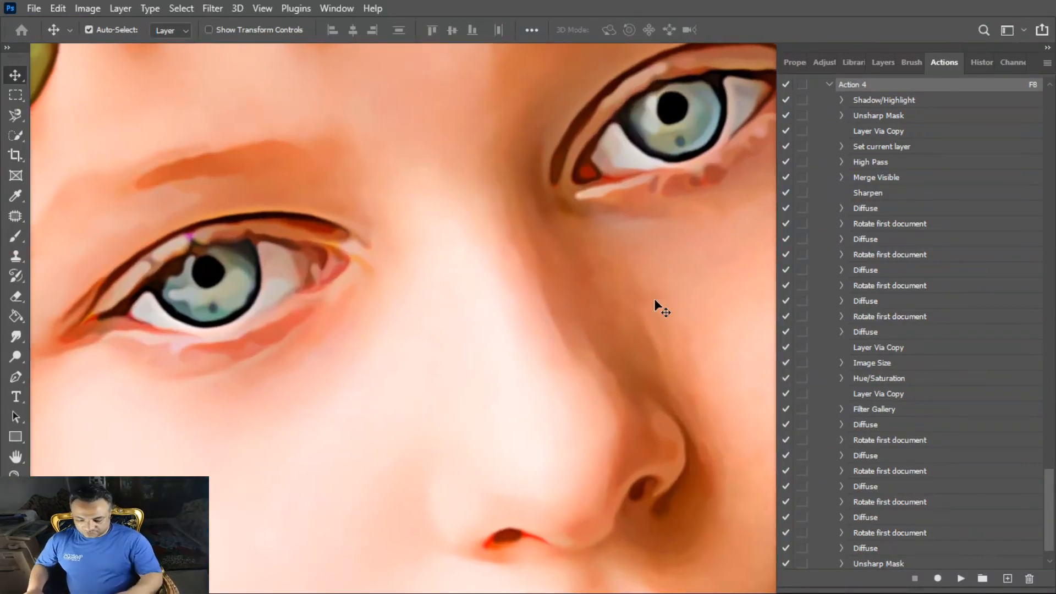
{"action": "scroll", "coordinate": [654, 298], "scroll_direction": "down", "scroll_amount": 4}
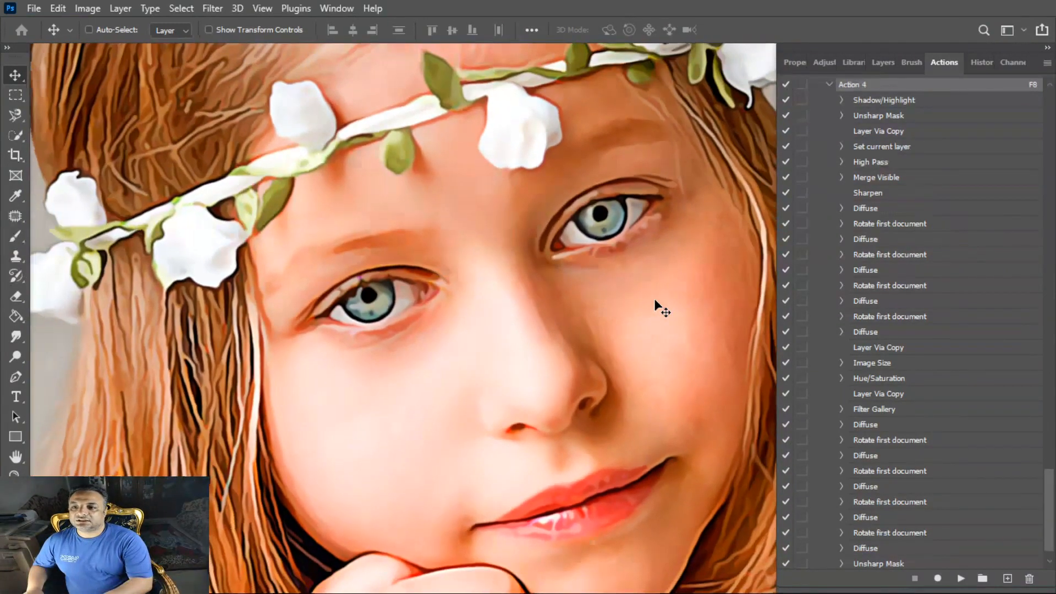
{"action": "scroll", "coordinate": [655, 300], "scroll_direction": "down", "scroll_amount": 3}
{"action": "key", "text": "ctrl"}
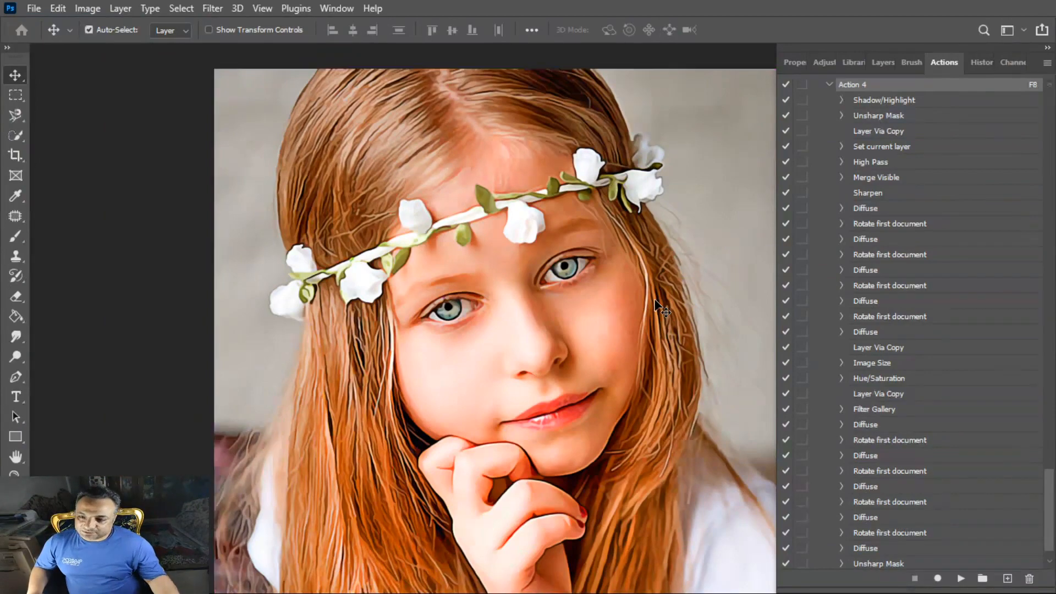
{"action": "scroll", "coordinate": [654, 301], "scroll_direction": "up", "scroll_amount": 4}
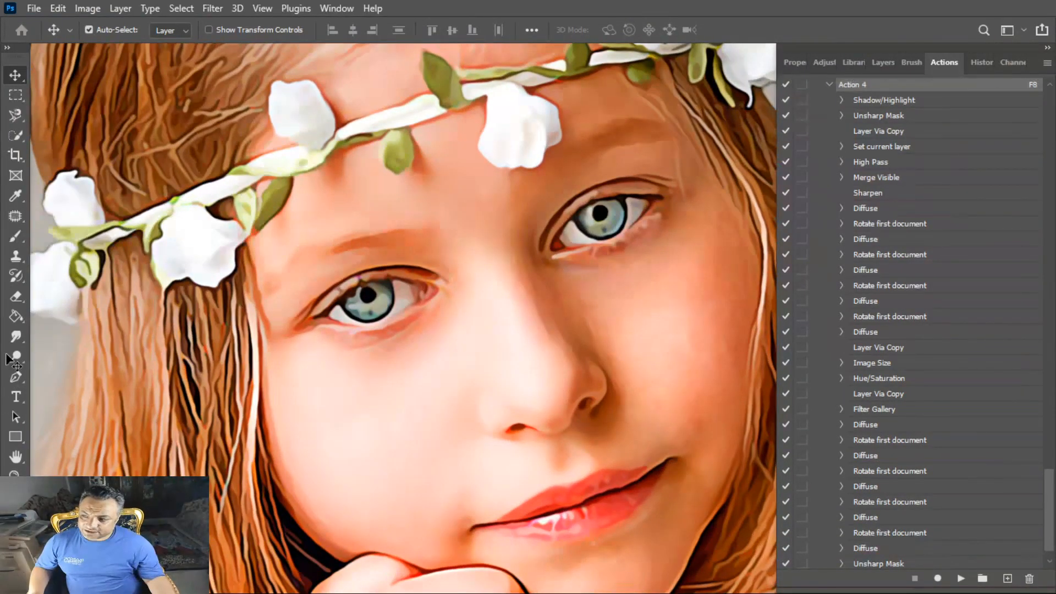
Step: Choose the Smudge tool with a 139 px brush and go over the skin areas of the face and hand
{"action": "left_click", "coordinate": [16, 337]}
{"action": "right_click", "coordinate": [615, 310]}
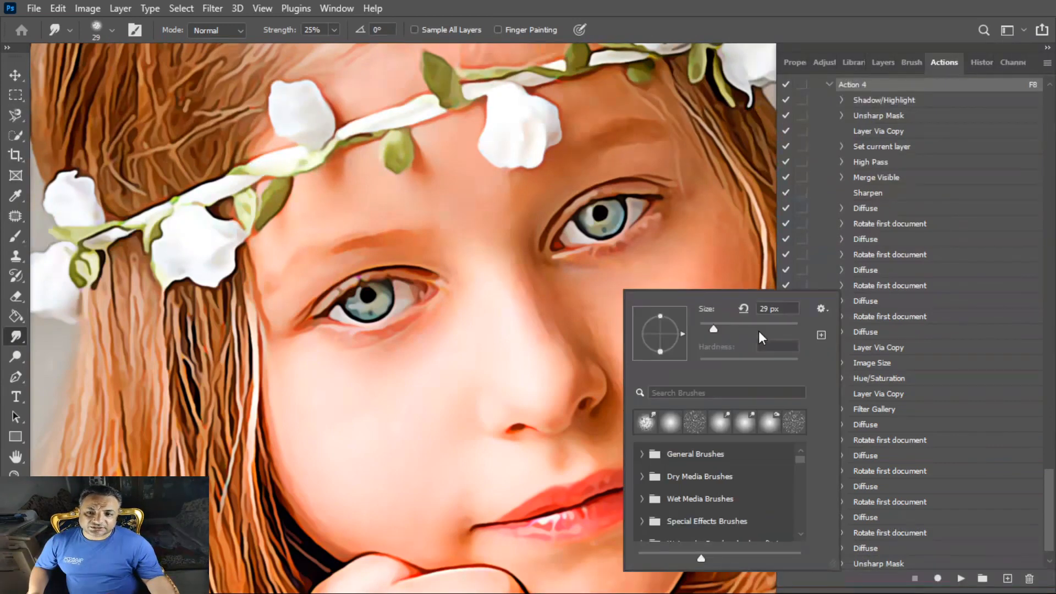
{"action": "left_click", "coordinate": [599, 319]}
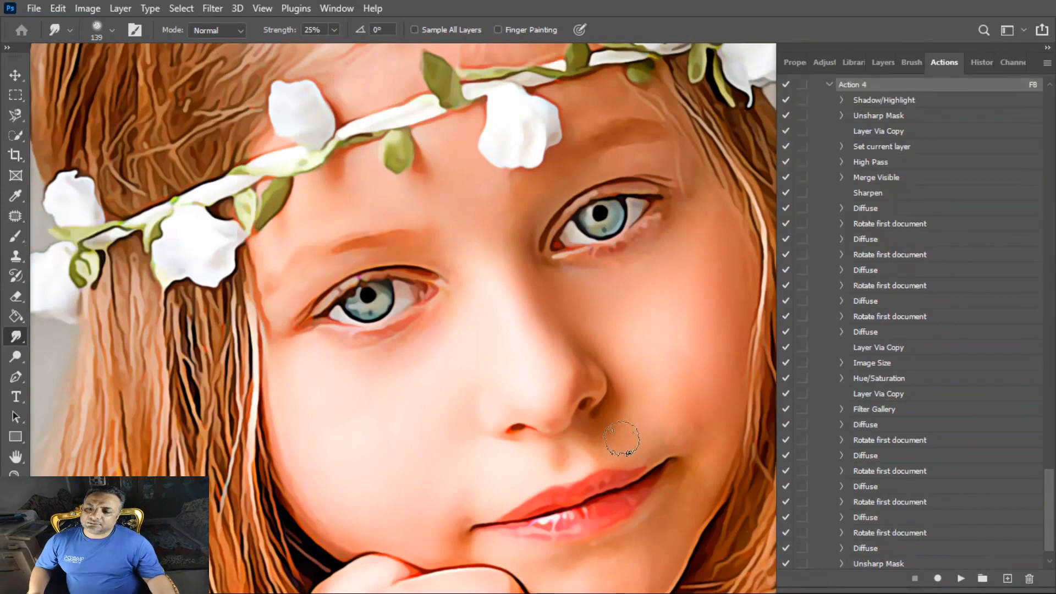
{"action": "scroll", "coordinate": [625, 434], "scroll_direction": "down", "scroll_amount": 3}
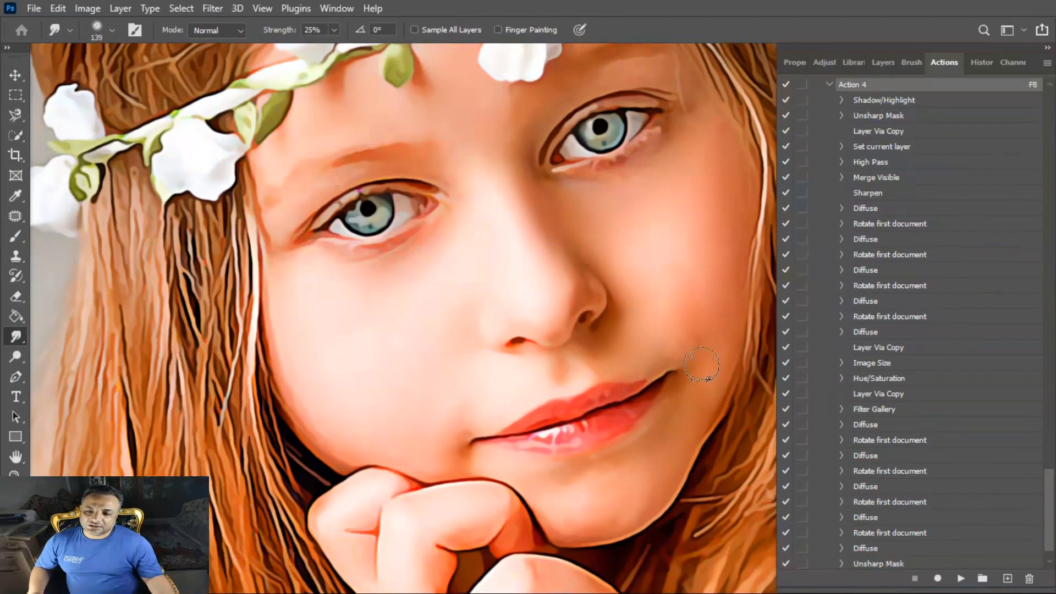
{"action": "scroll", "coordinate": [572, 485], "scroll_direction": "down", "scroll_amount": 1}
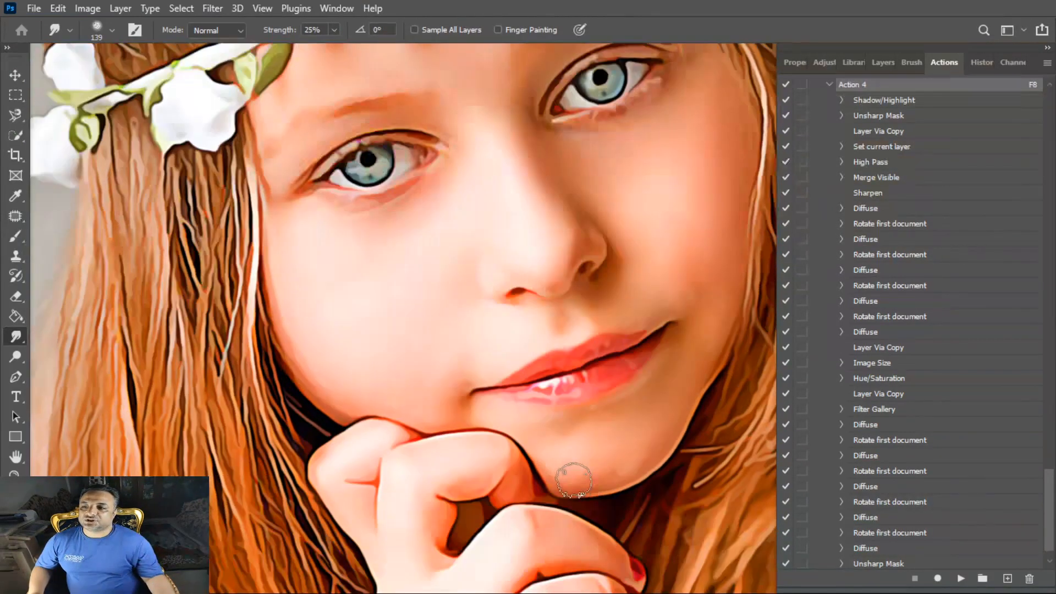
{"action": "scroll", "coordinate": [440, 382], "scroll_direction": "up", "scroll_amount": 2}
{"action": "scroll", "coordinate": [448, 380], "scroll_direction": "down", "scroll_amount": 7}
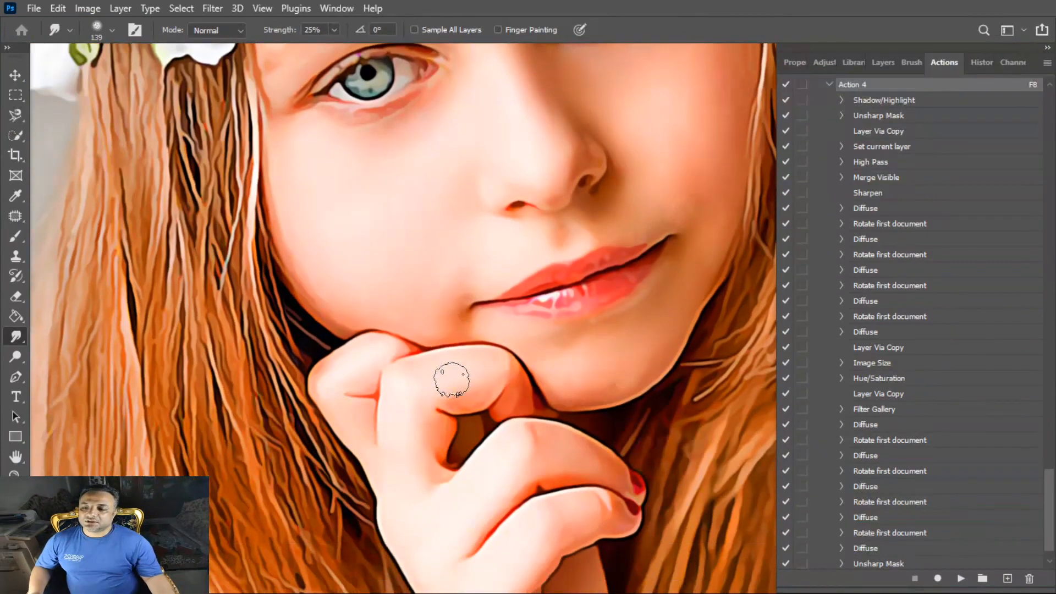
{"action": "scroll", "coordinate": [531, 367], "scroll_direction": "down", "scroll_amount": 5, "text": "alt"}
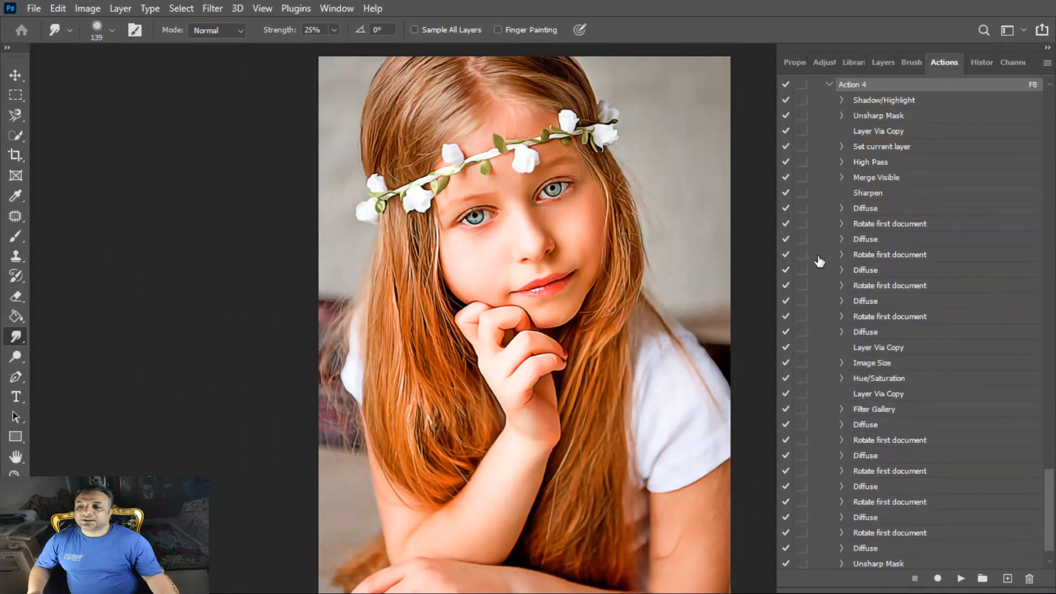
Step: Hide the layers above Layer 1 and toggle Layer 2 copy 2 to compare the portrait before and after
{"action": "left_click", "coordinate": [883, 60]}
{"action": "left_click_drag", "start_coordinate": [791, 160], "coordinate": [787, 219]}
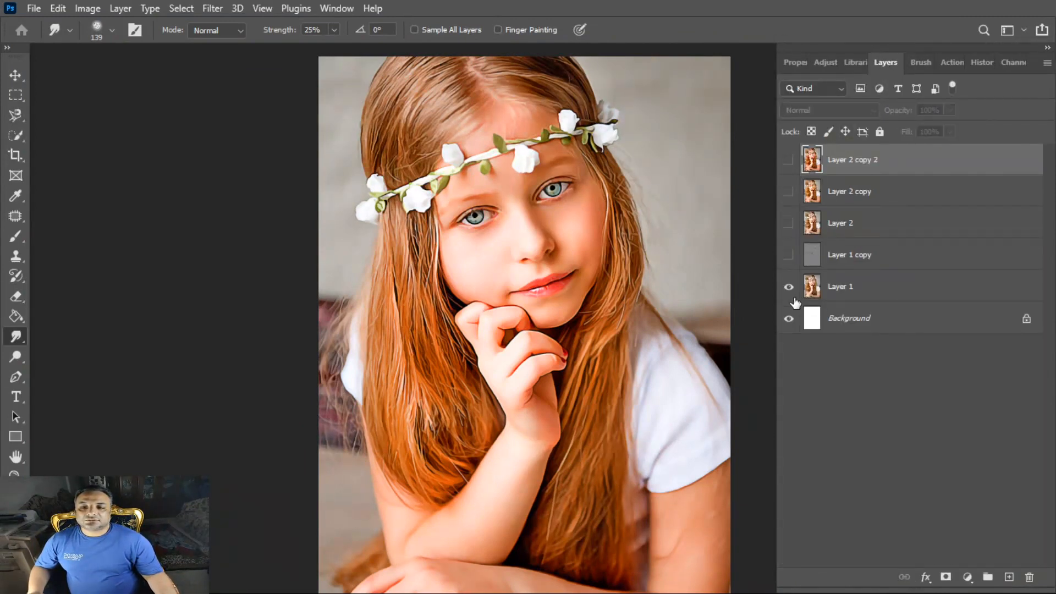
{"action": "left_click", "coordinate": [789, 160]}
{"action": "left_click", "coordinate": [789, 161]}
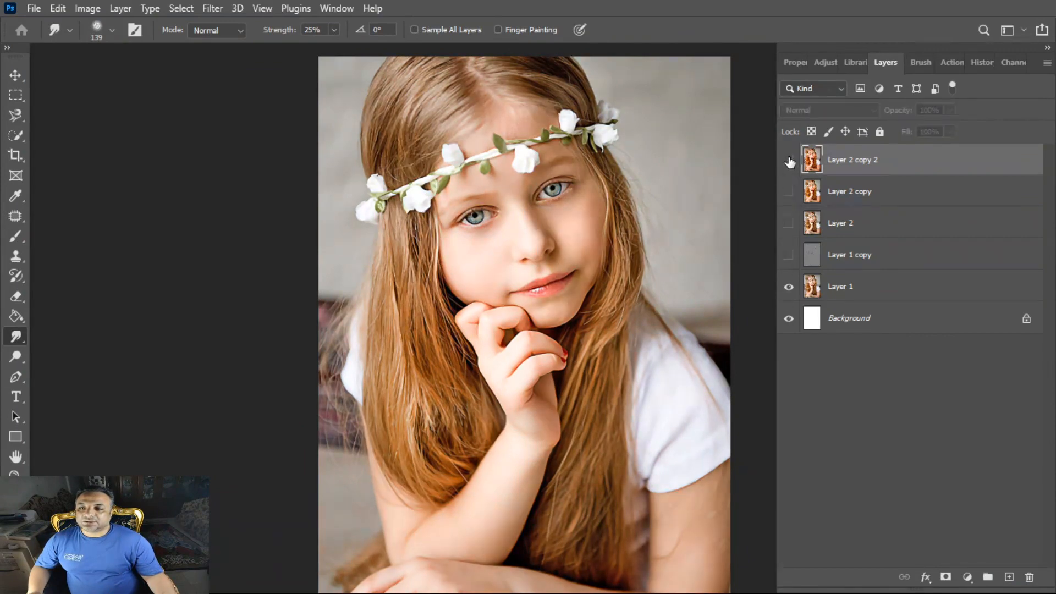
{"action": "left_click", "coordinate": [790, 161]}
{"action": "left_click", "coordinate": [789, 160]}
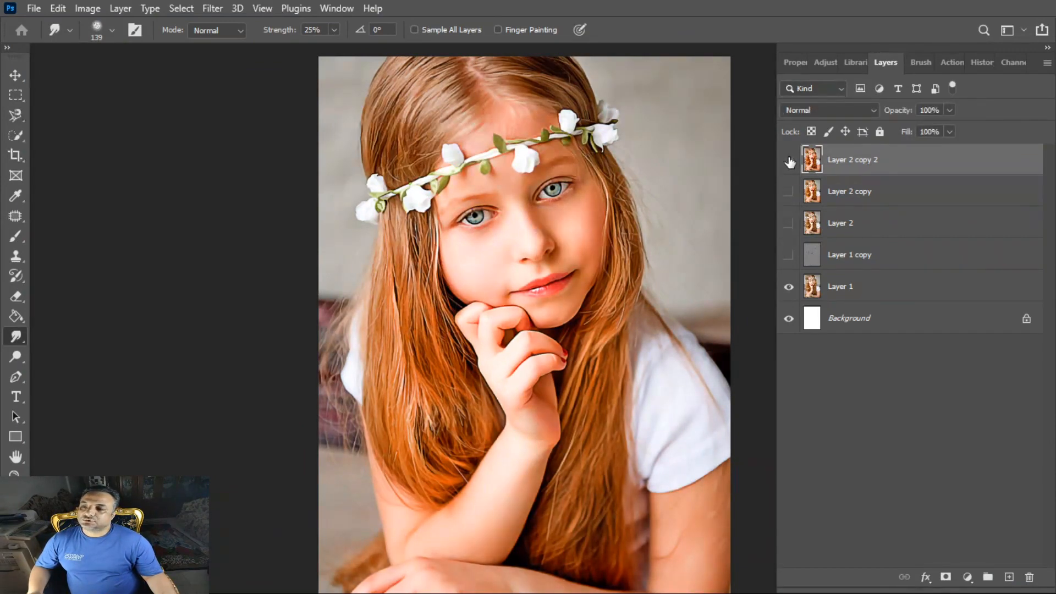
{"action": "scroll", "coordinate": [633, 250], "scroll_direction": "down", "scroll_amount": 3}
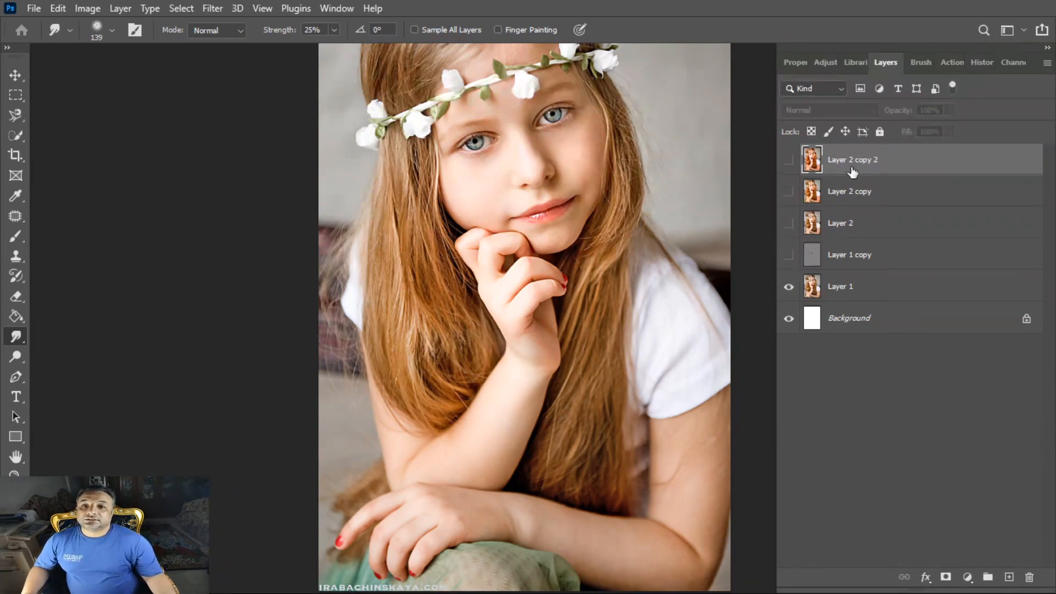
Step: Show the recorded actions and open the Load Actions command for bringing in a saved action set
{"action": "left_click", "coordinate": [1047, 63]}
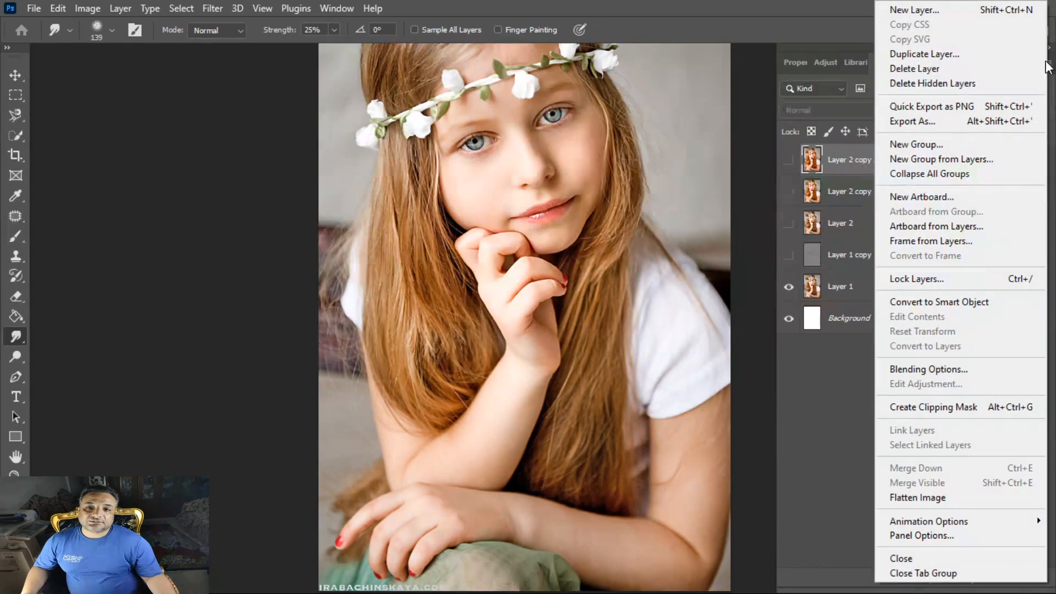
{"action": "left_click", "coordinate": [729, 17]}
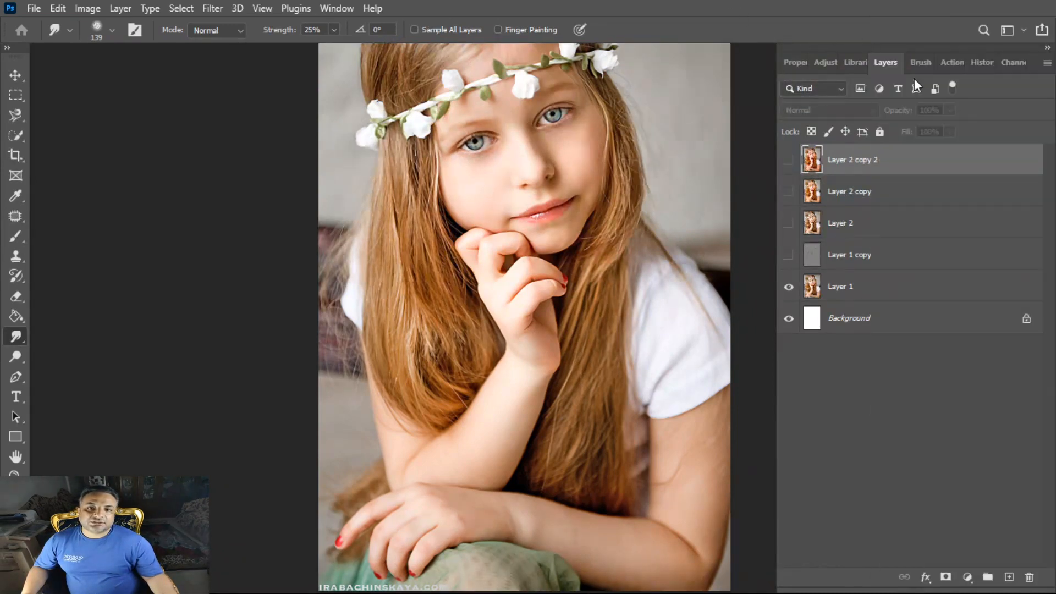
{"action": "left_click", "coordinate": [951, 64]}
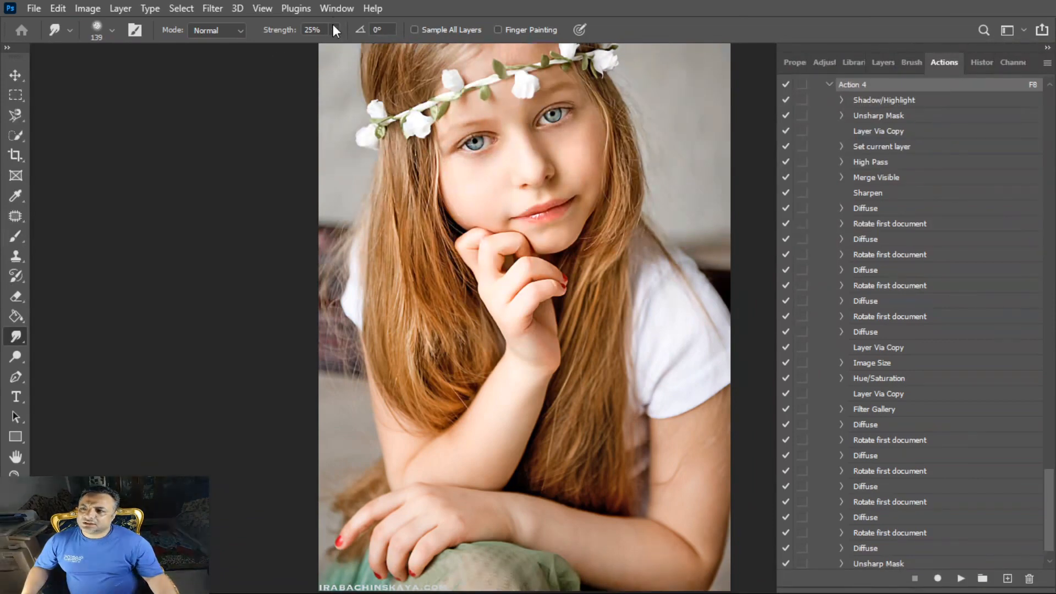
{"action": "left_click", "coordinate": [344, 8]}
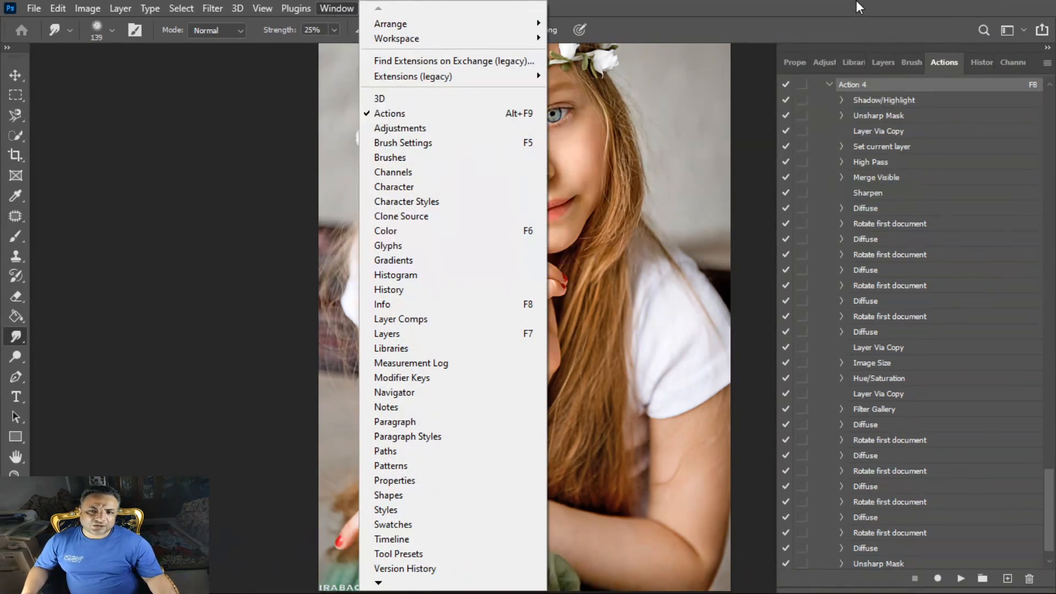
{"action": "left_click", "coordinate": [849, 2]}
{"action": "left_click", "coordinate": [1048, 63]}
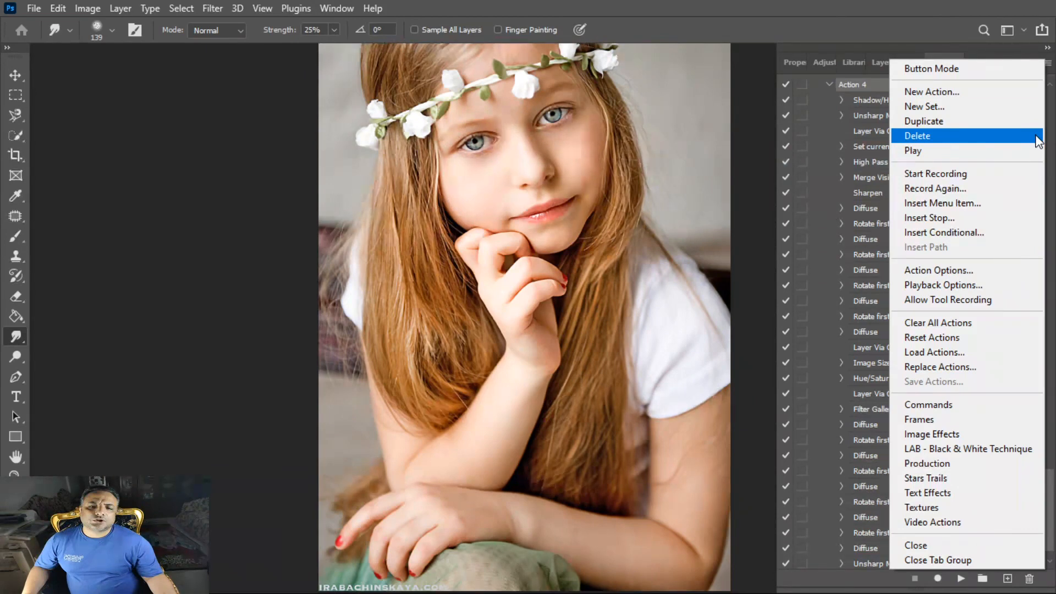
{"action": "left_click", "coordinate": [944, 351]}
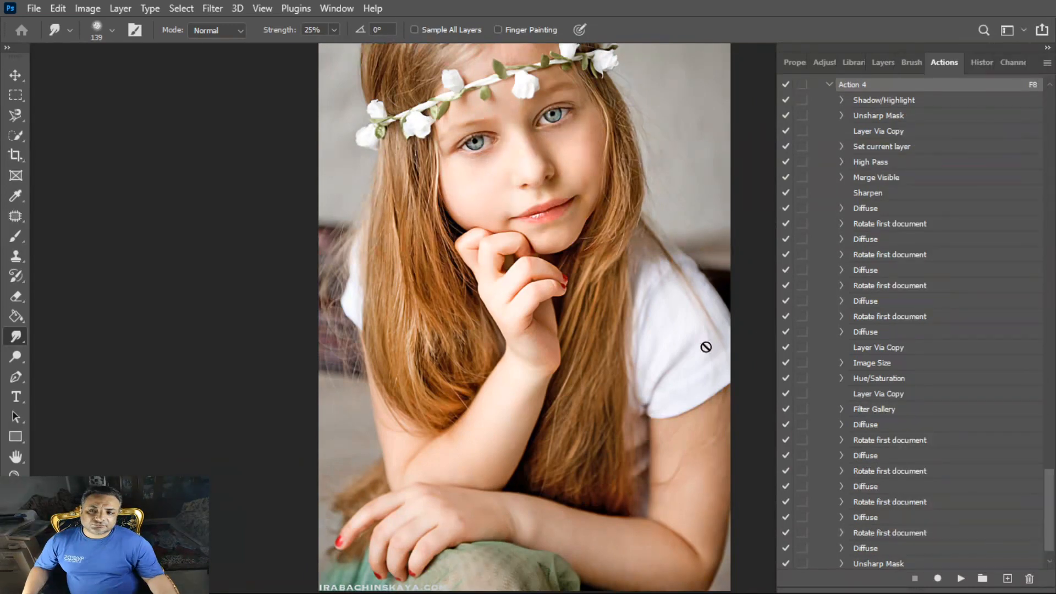